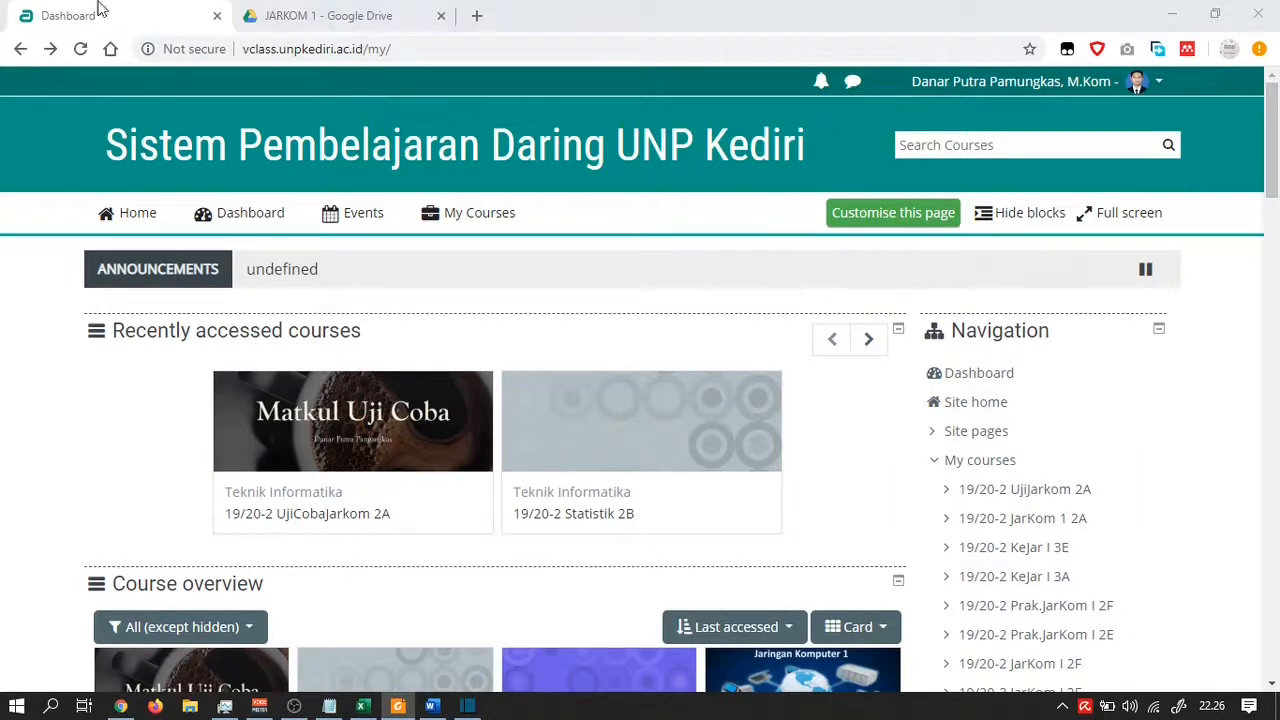
Check the JARKOM 1 Drive folder, then open the 19/20-2 UjiJarkom 2A course and show its gear menu
left_click(345, 17)
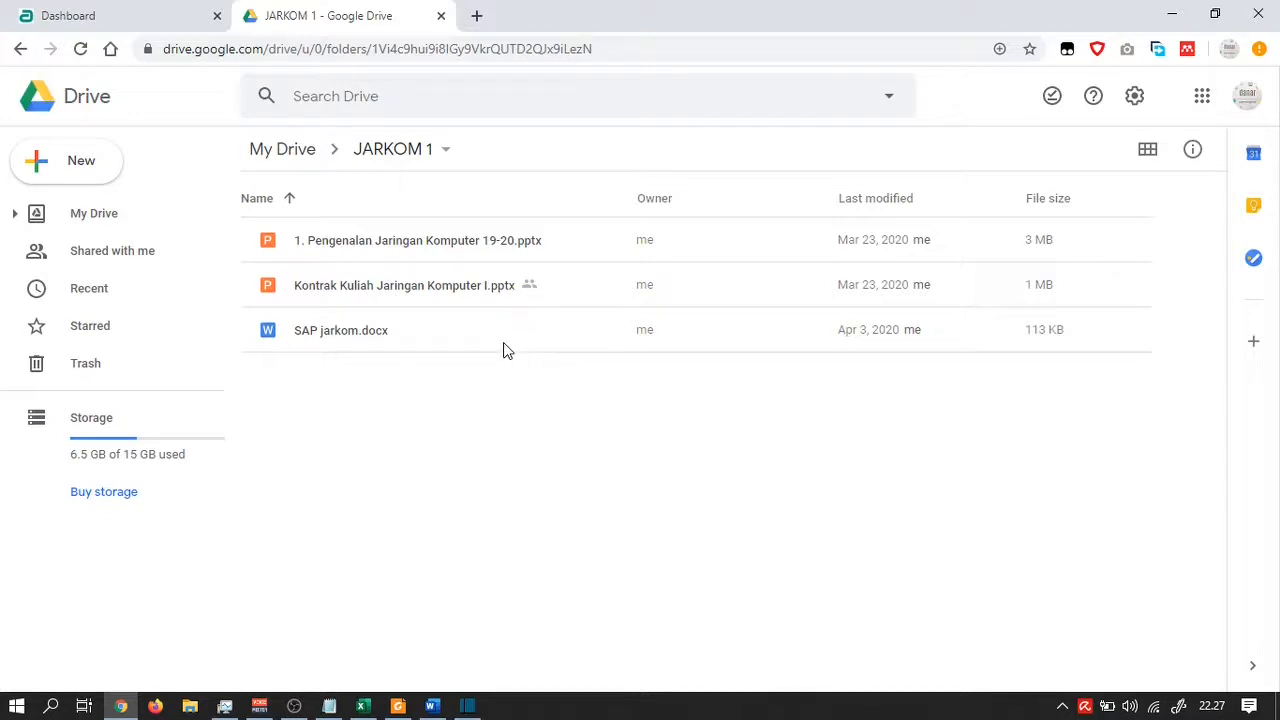
left_click(128, 10)
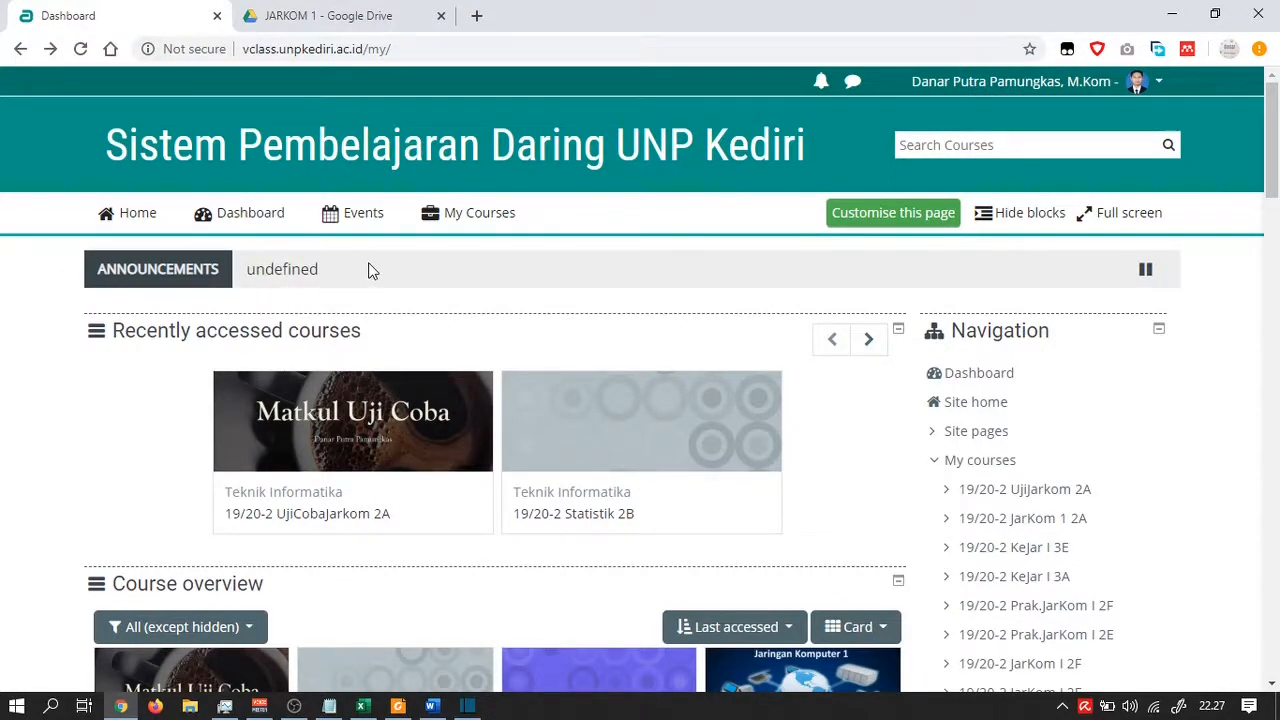
scroll(394, 324, "down", 1)
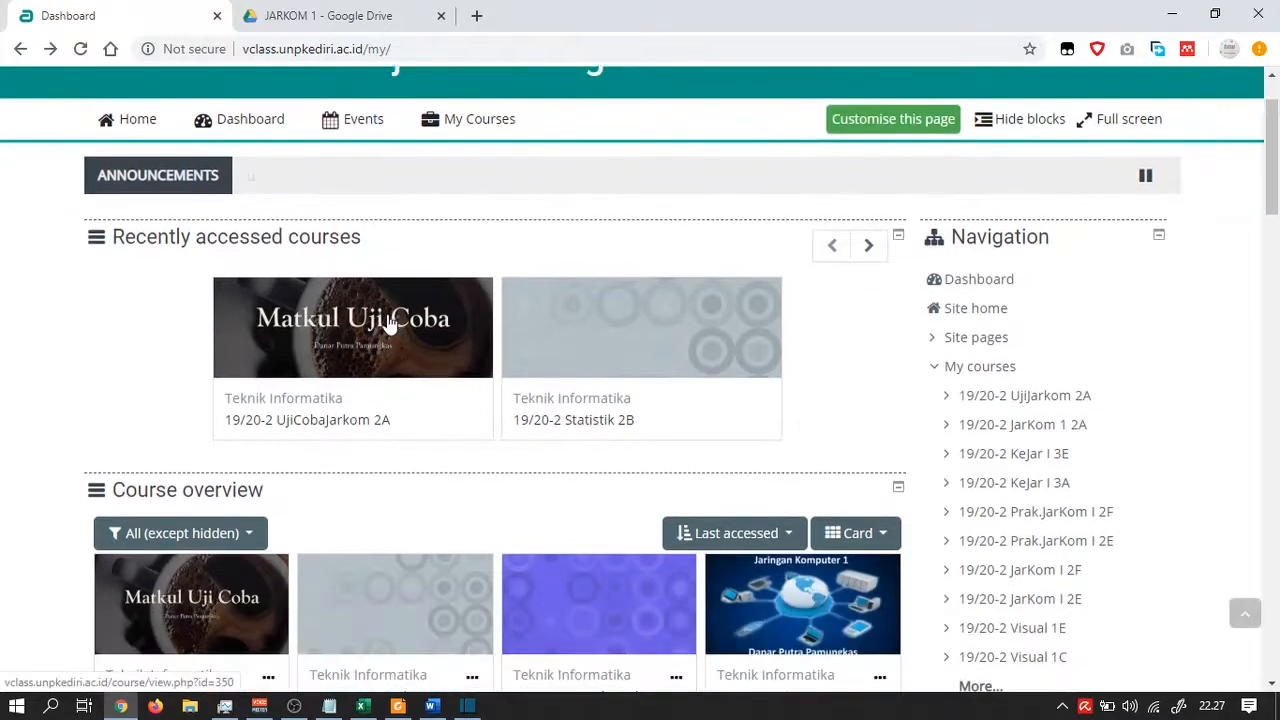
left_click(350, 430)
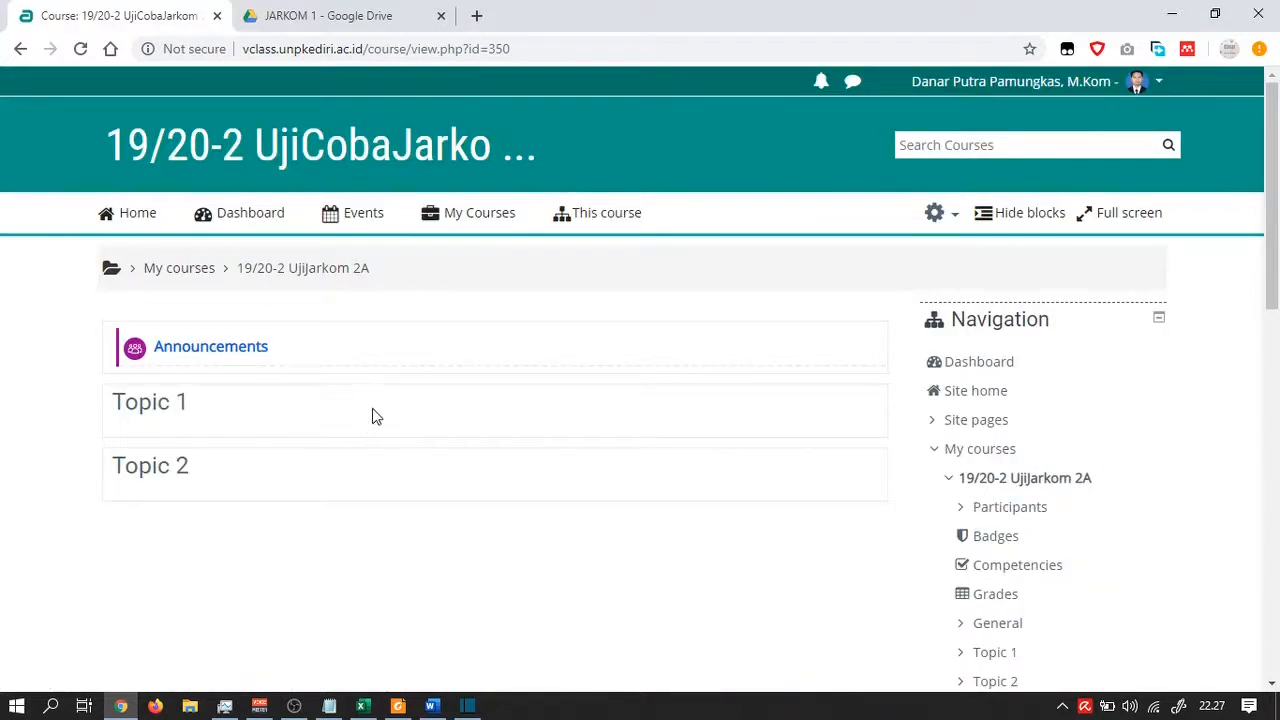
left_click(956, 222)
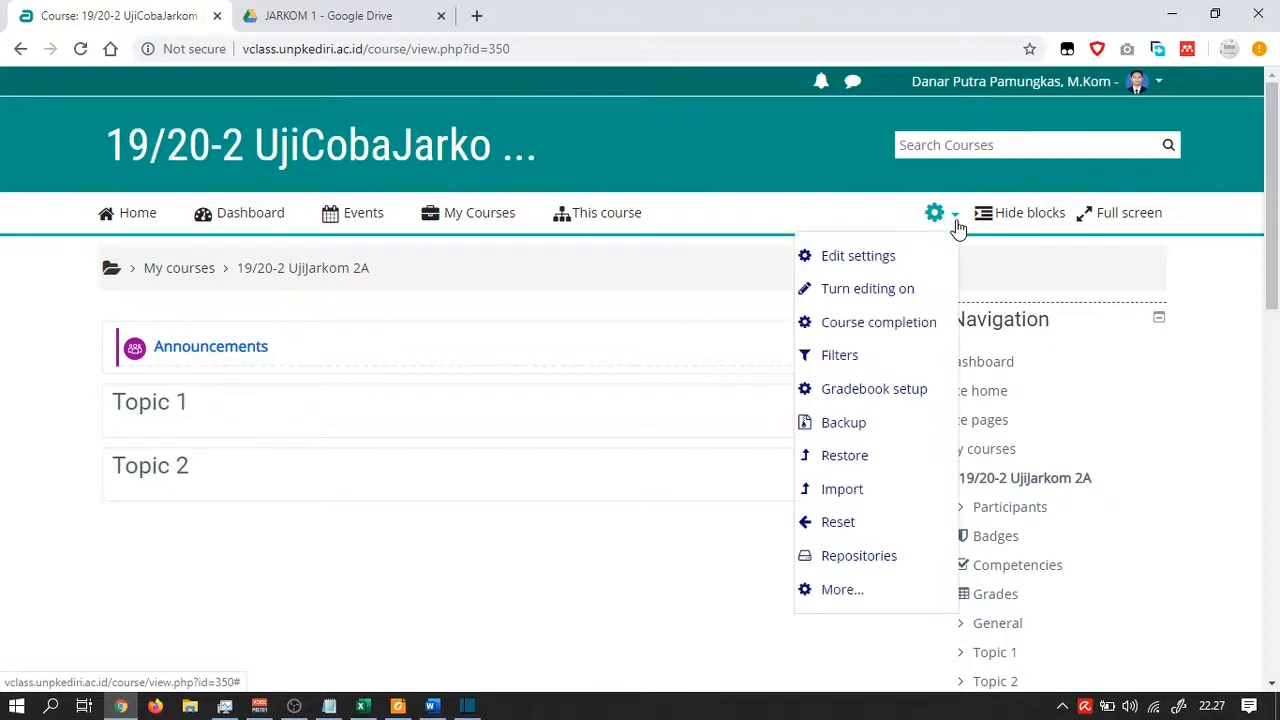
Turn editing on for UjiJarkom 2A and scroll over its editable sections
left_click(865, 298)
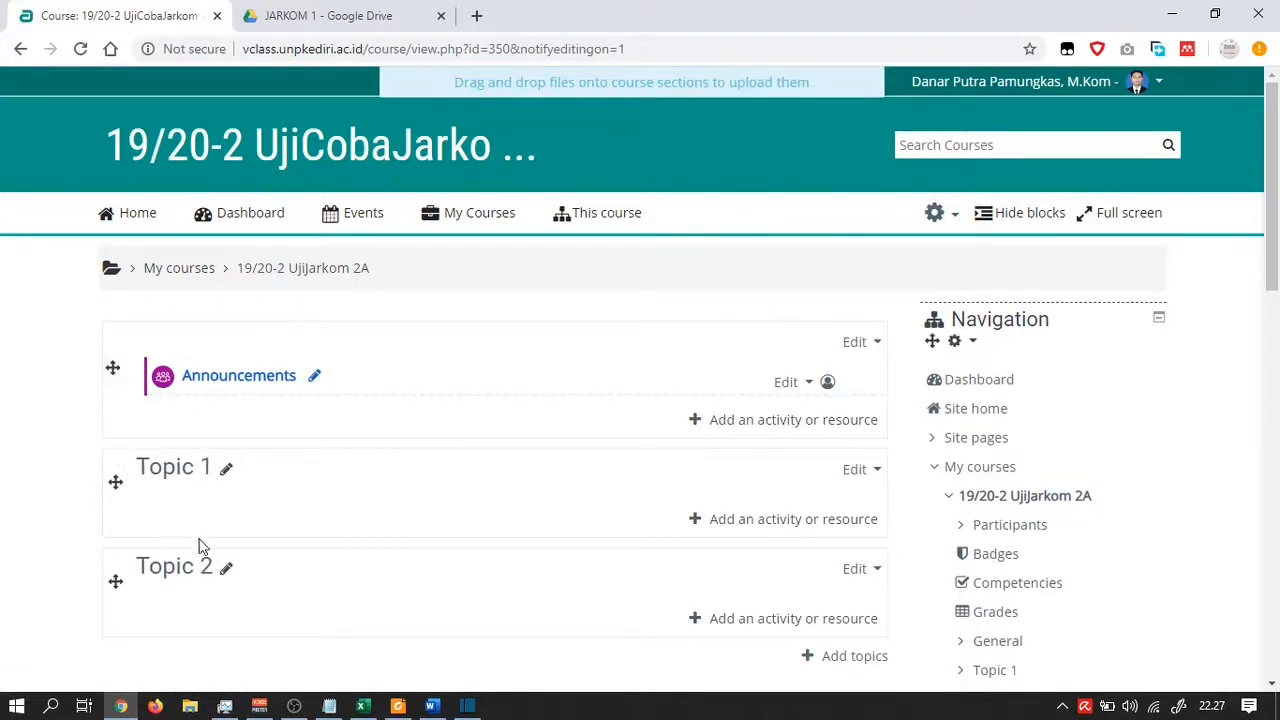
scroll(346, 374, "down", 1)
scroll(347, 370, "up", 1)
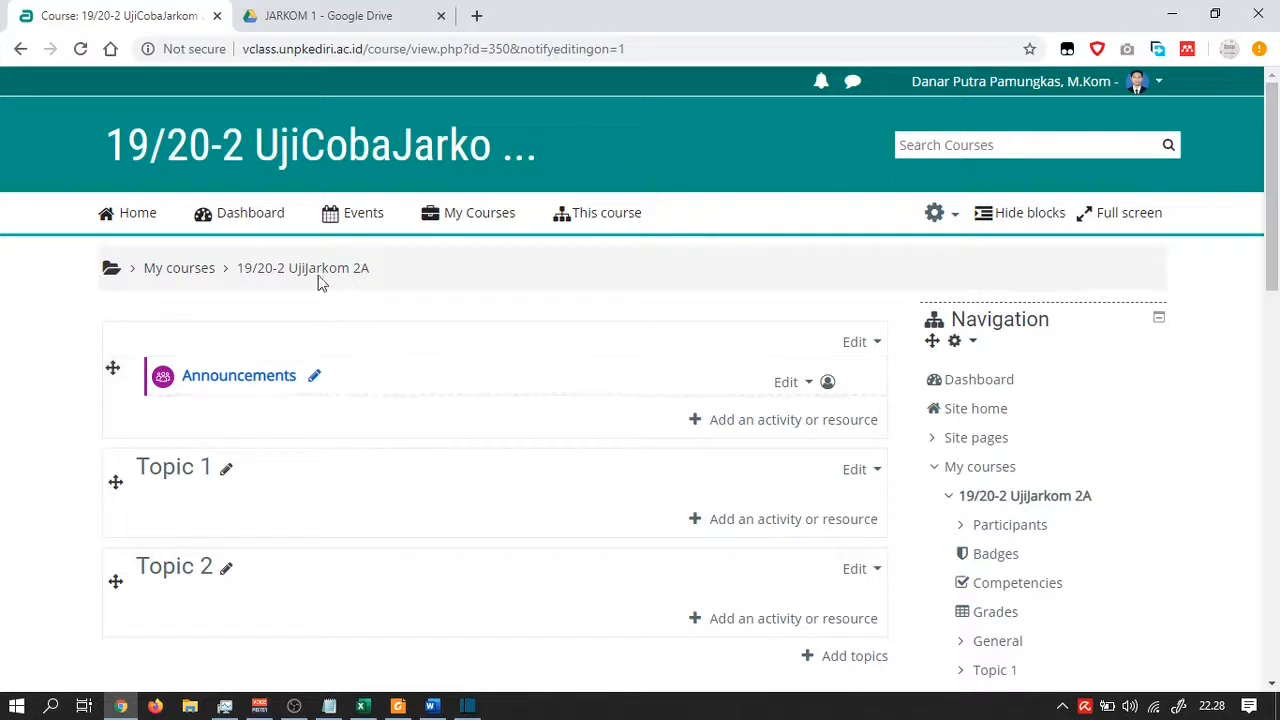
scroll(262, 276, "down", 1)
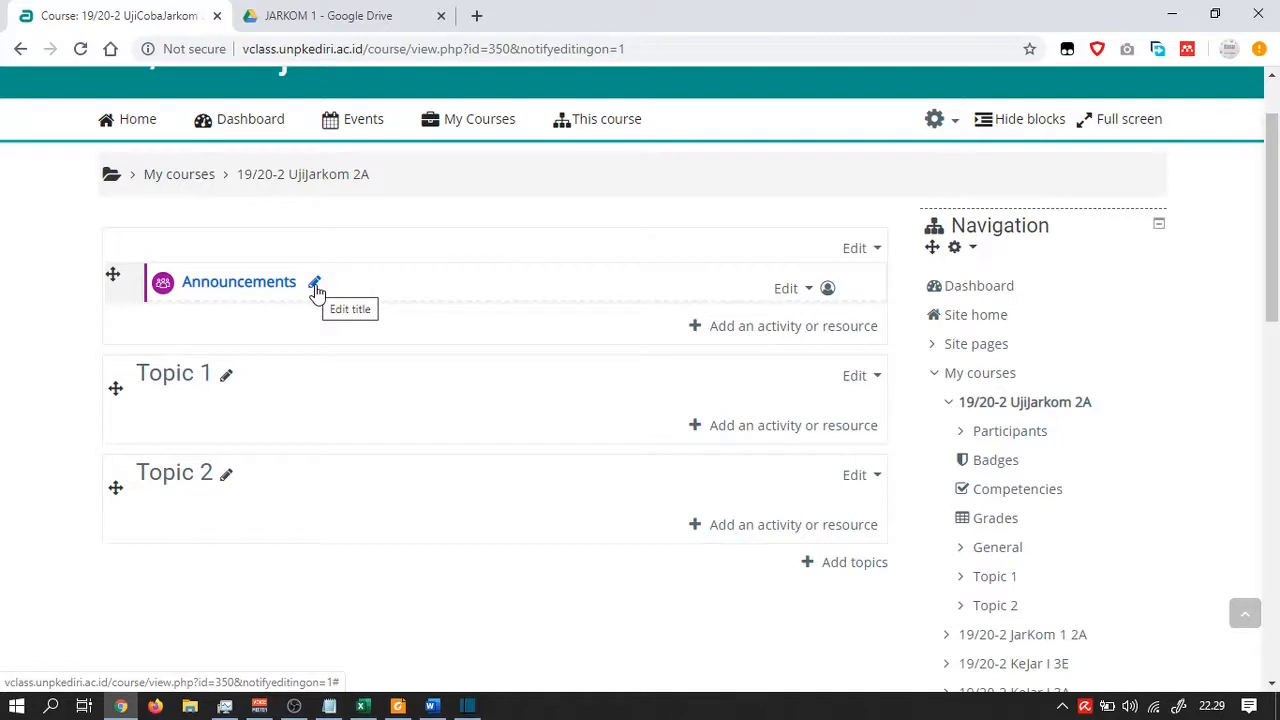
Retitle the Announcements forum 'Selamat Datang di Mata Kuliah Ujijarkom 2A', leaving the section Edit menu unused
left_click(315, 286)
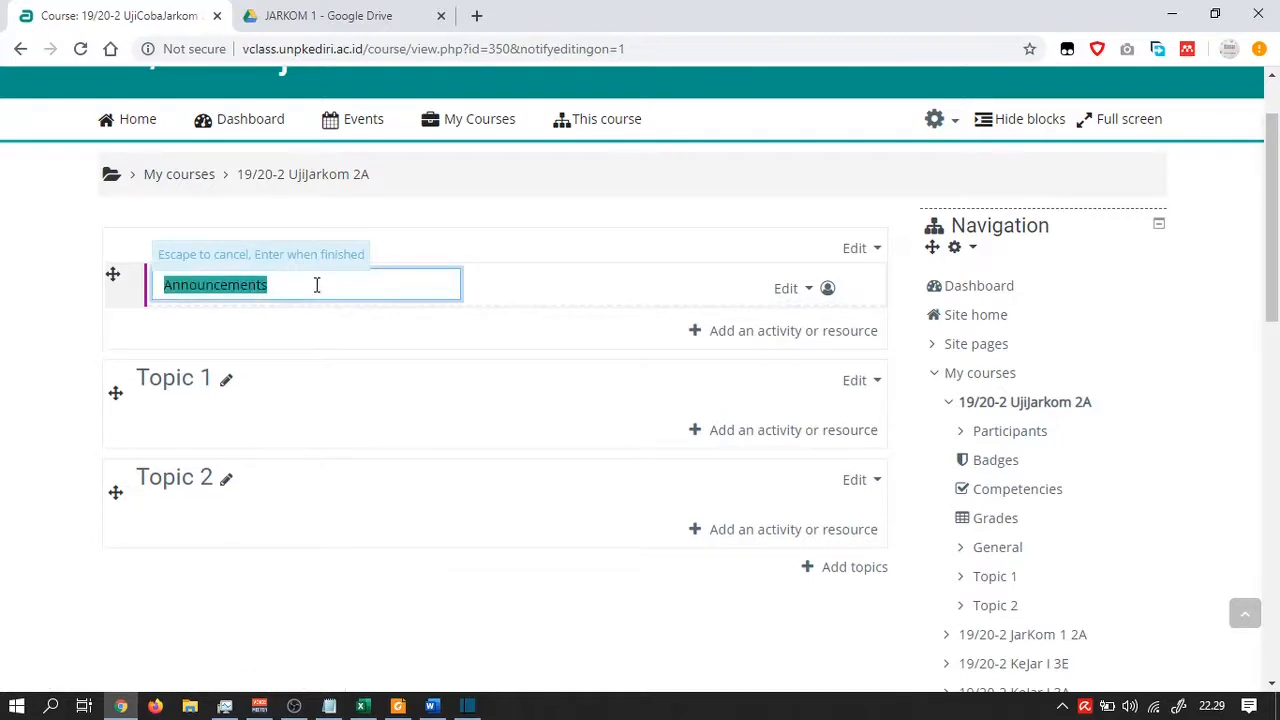
type("Se")
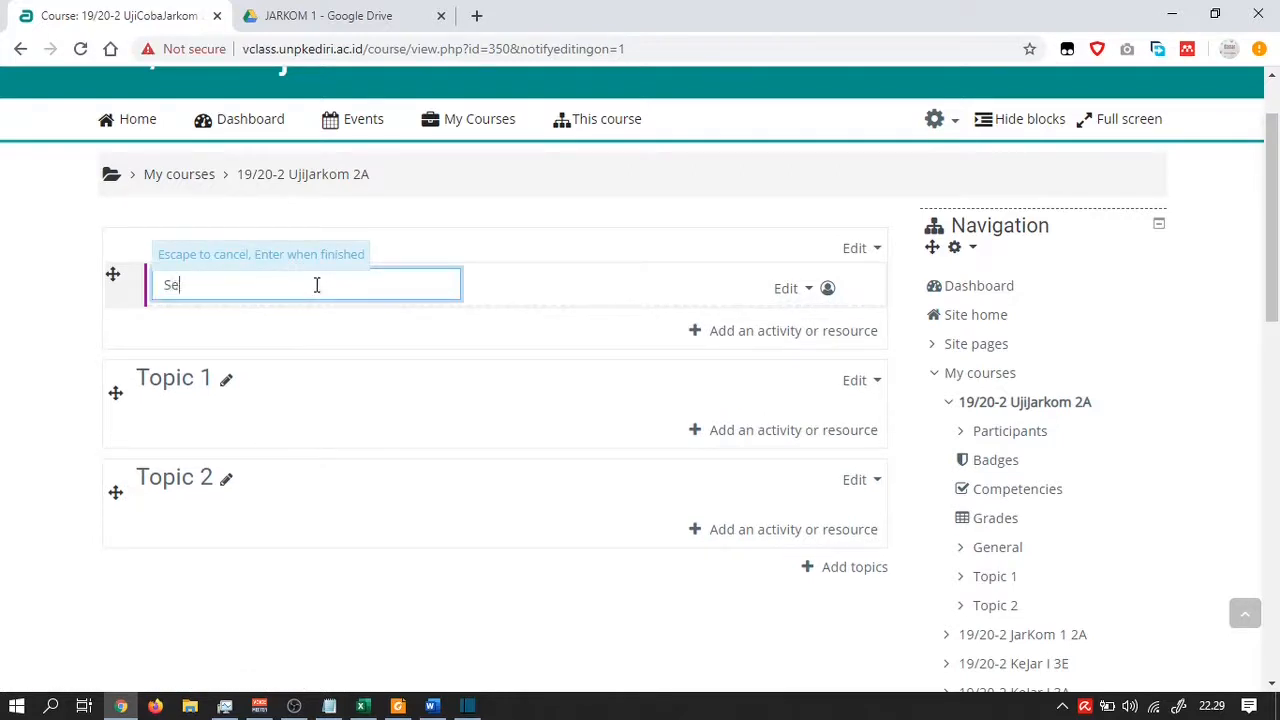
type("lamat Datang Di")
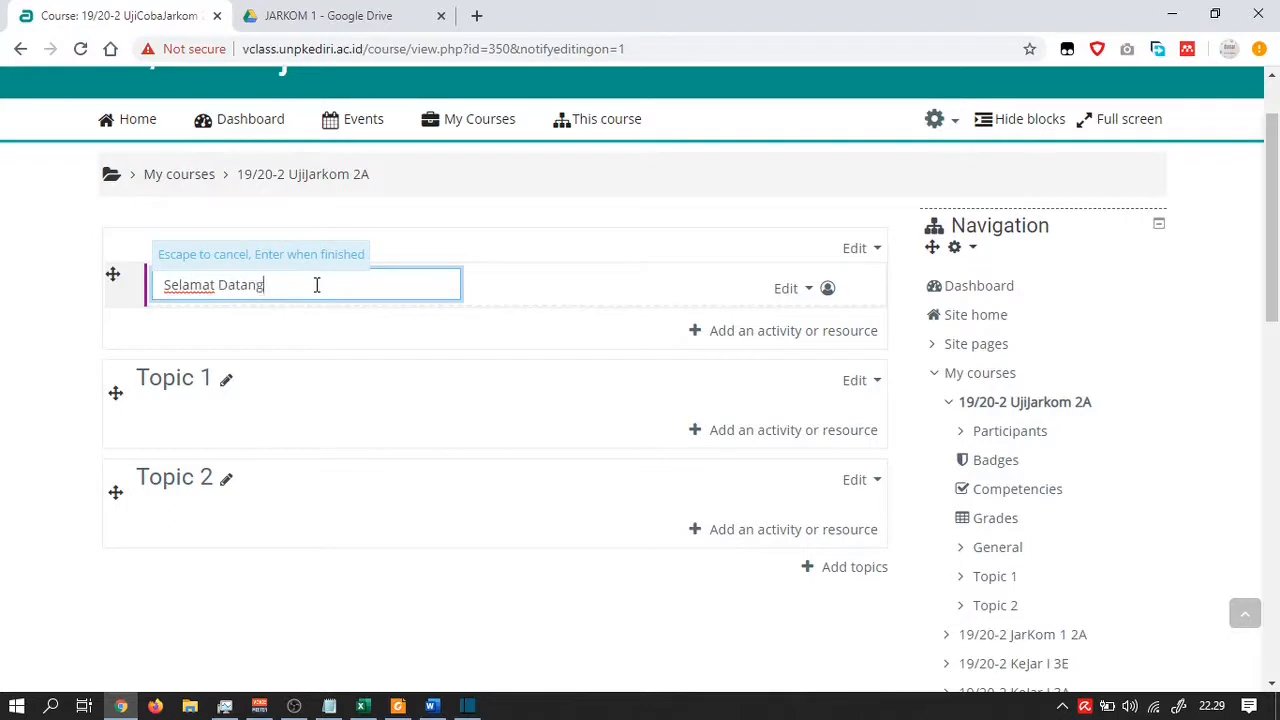
key("BackSpace")
key("BackSpace")
type("di Mata Kuliah")
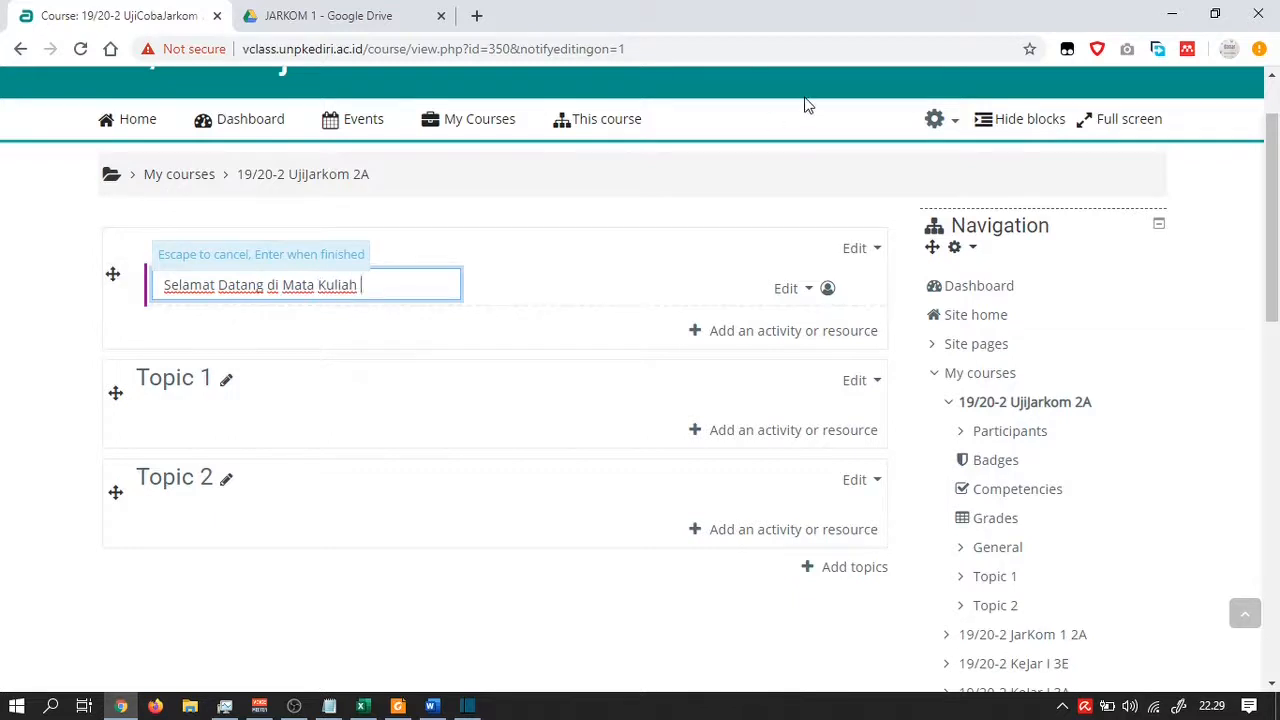
type(" Ujijarkom 2A")
key("Return")
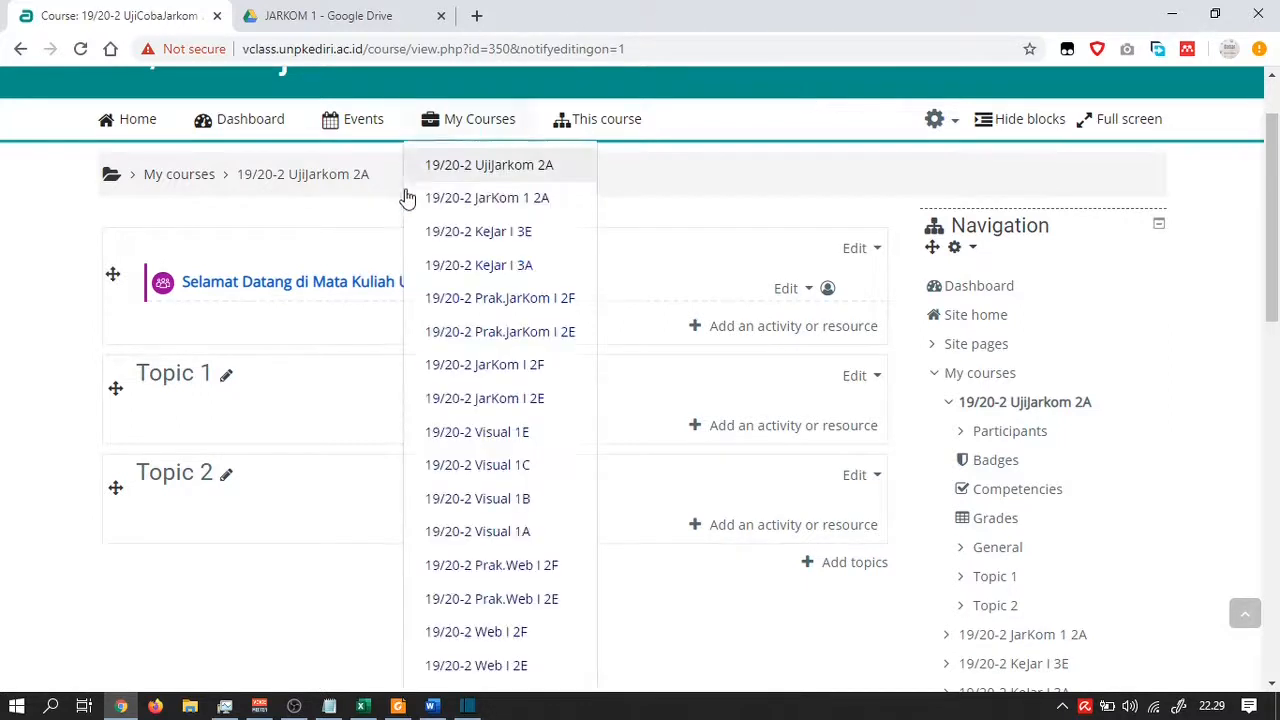
left_click(874, 251)
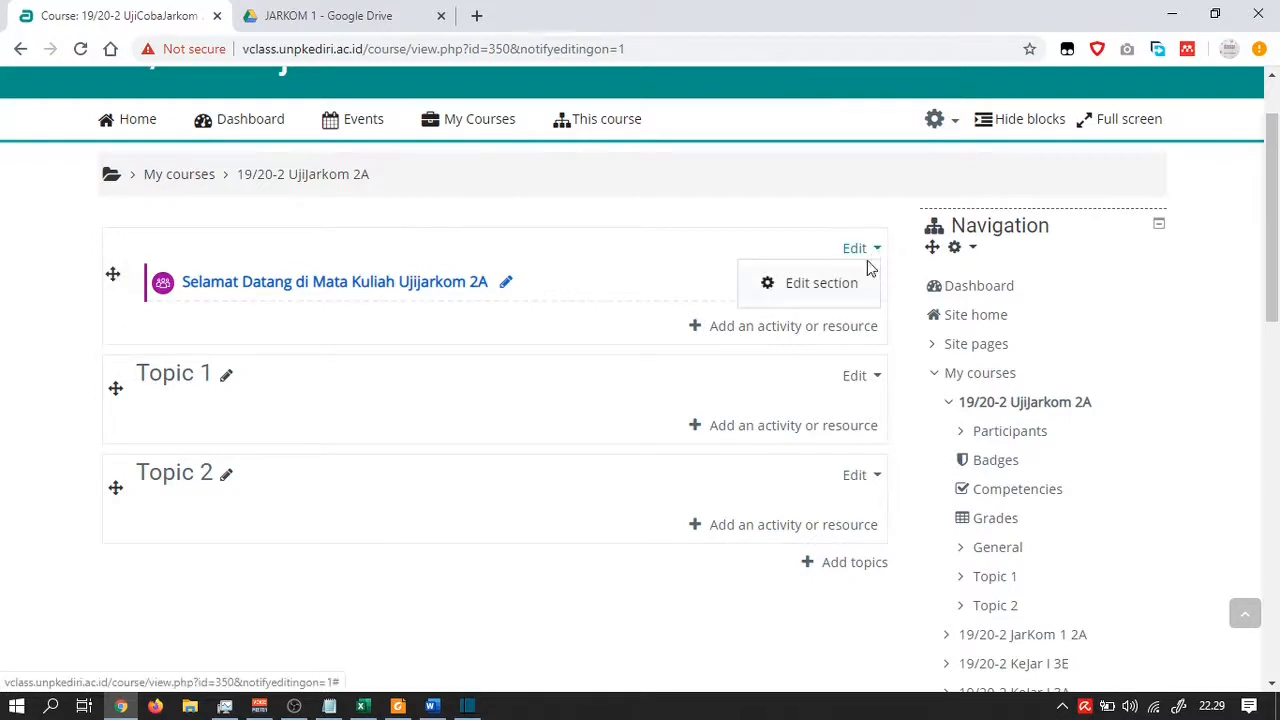
key("Escape")
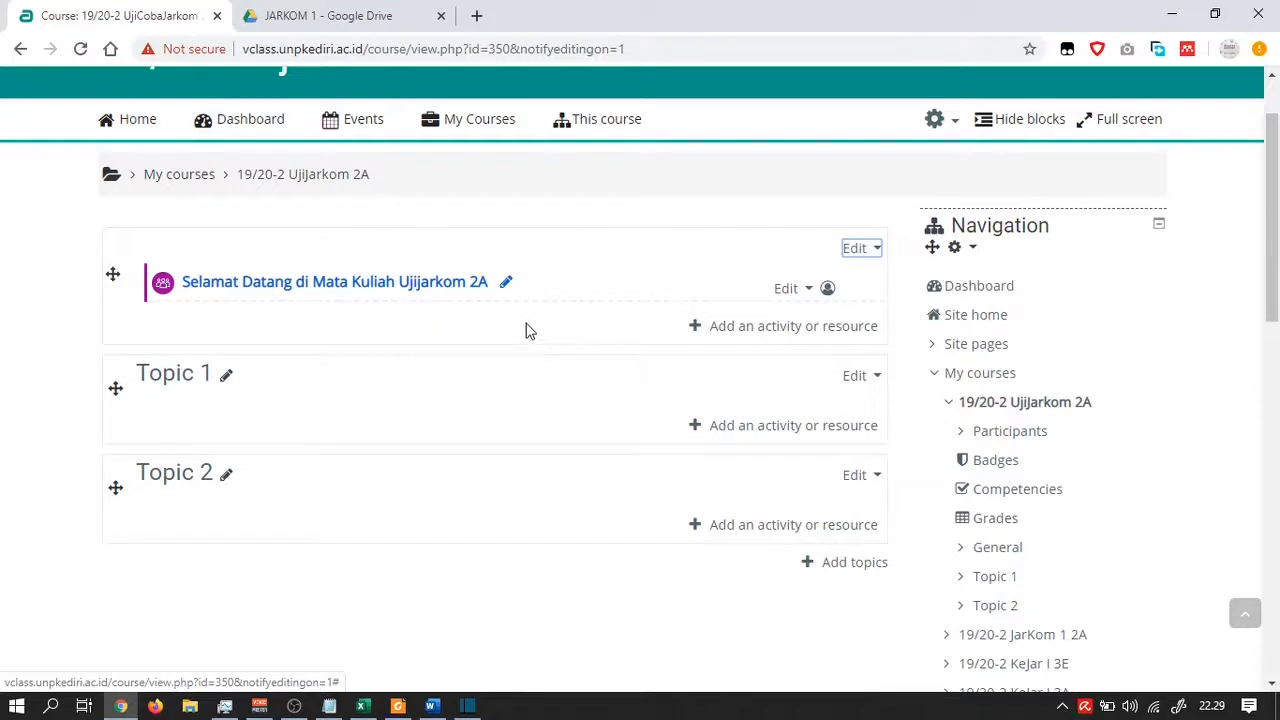
Enter 'Deskripsi Mata Kuliah' as the new inline name of the Topic 1 section
scroll(530, 331, "down", 2)
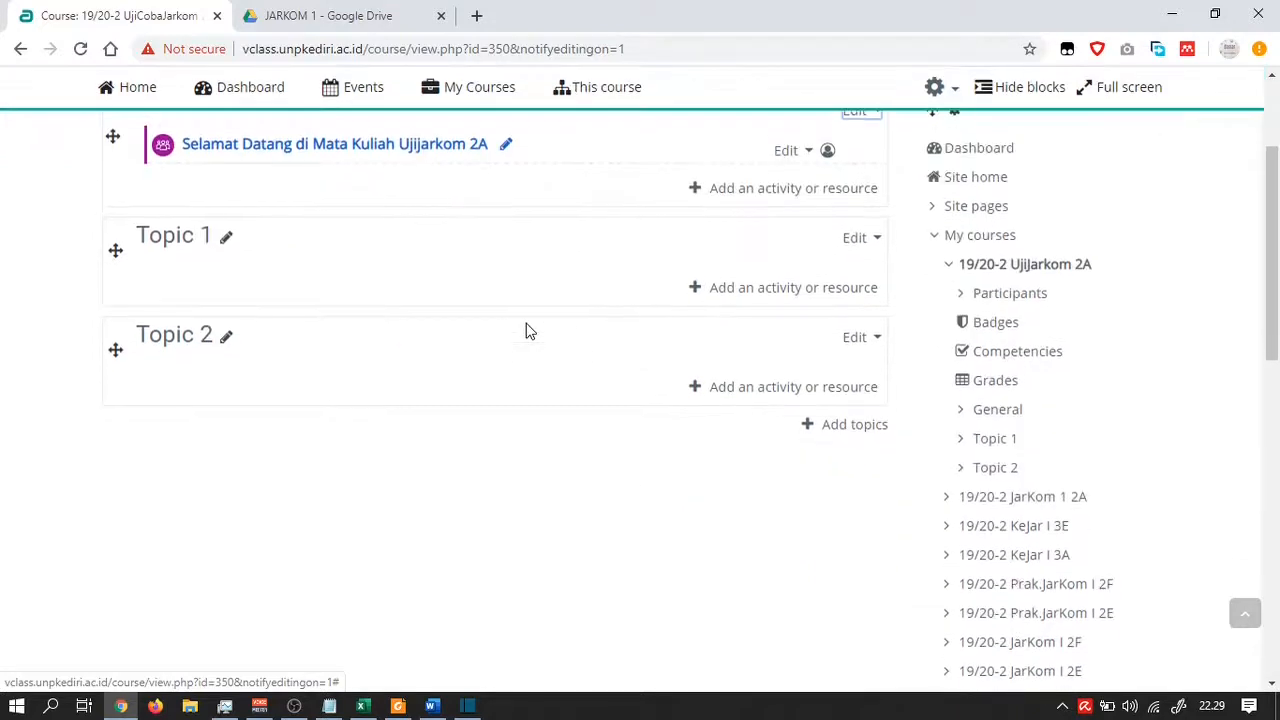
left_click(228, 243)
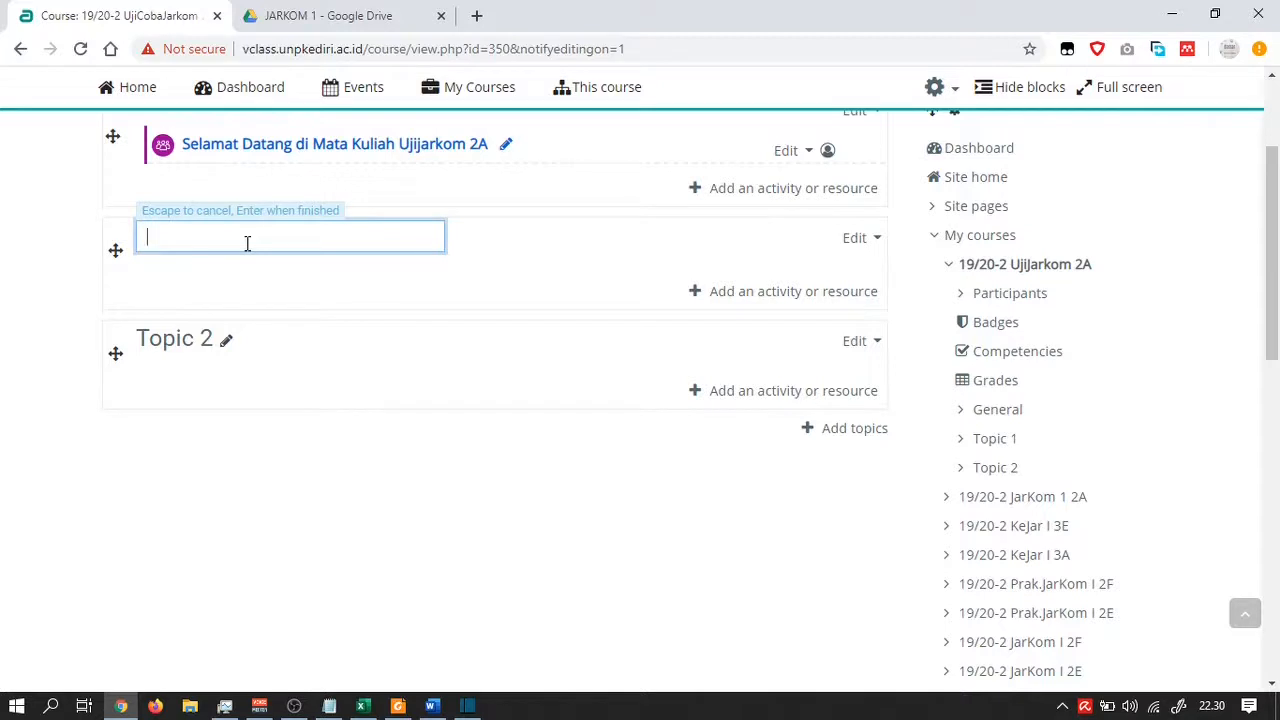
type("Deskripsi Mata Kuliah")
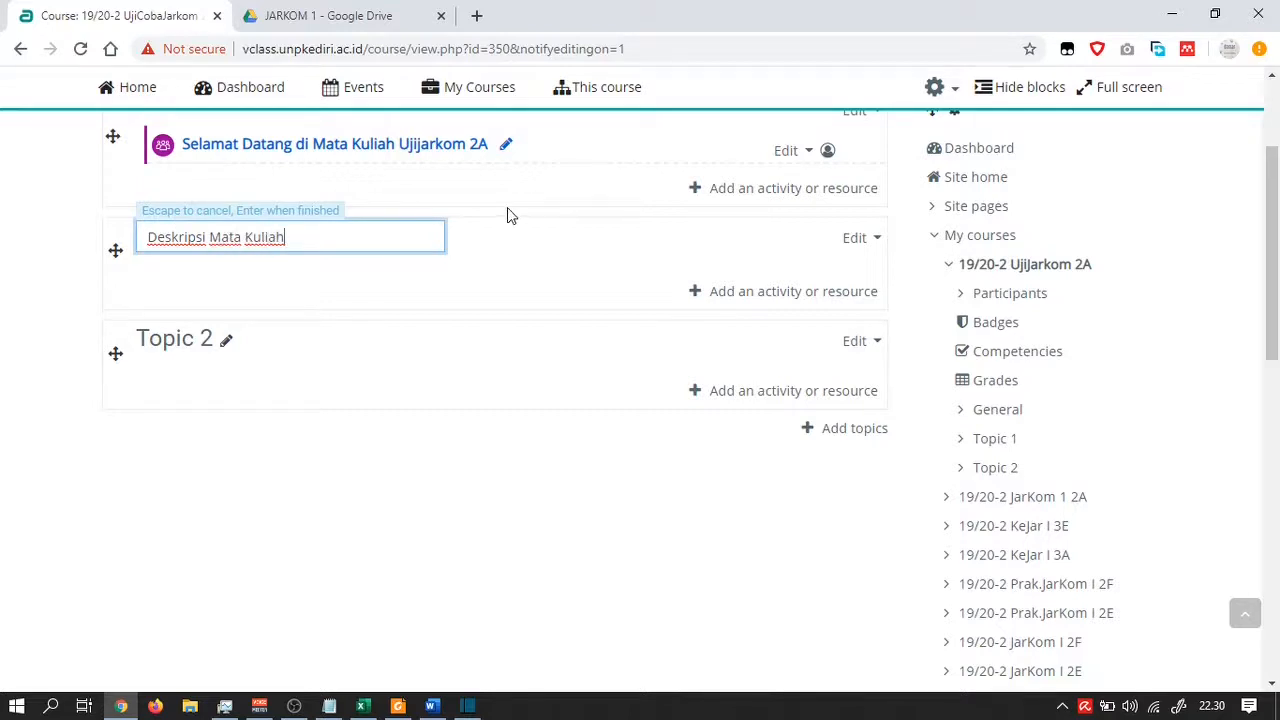
key("Return")
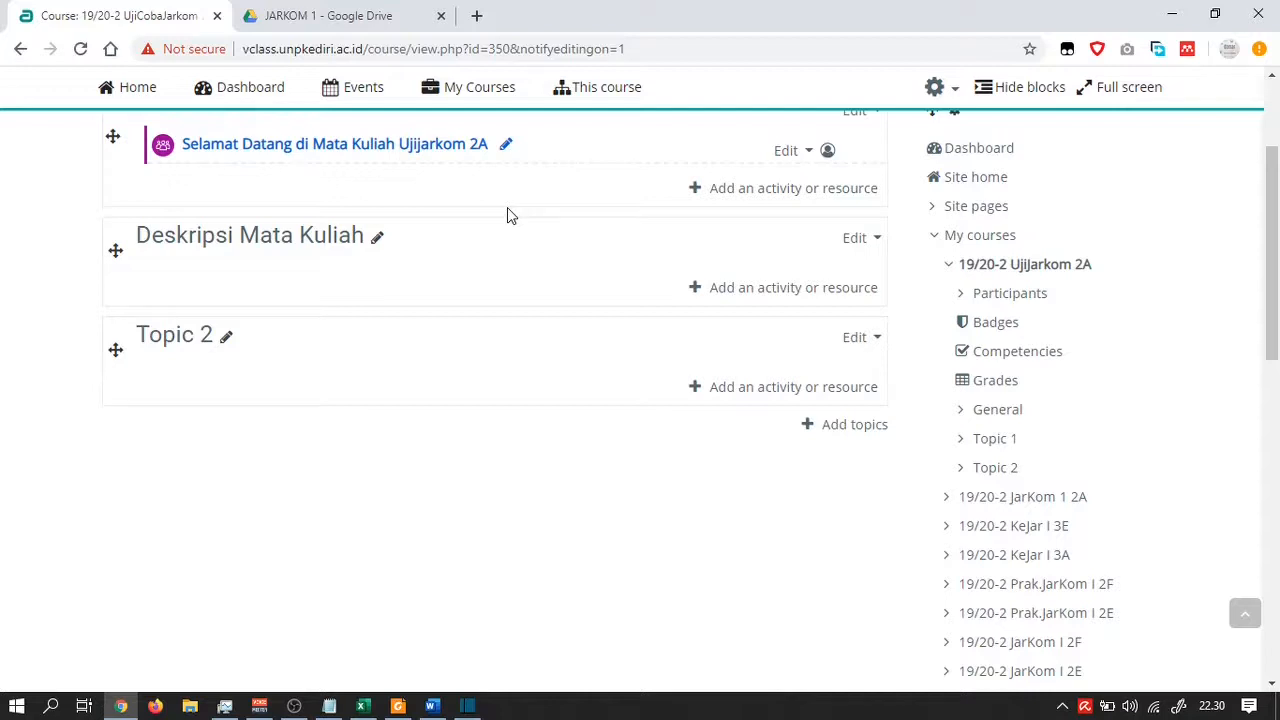
In Deskripsi Mata Kuliah, pick Label from the Resources list of the activity chooser
left_click(772, 289)
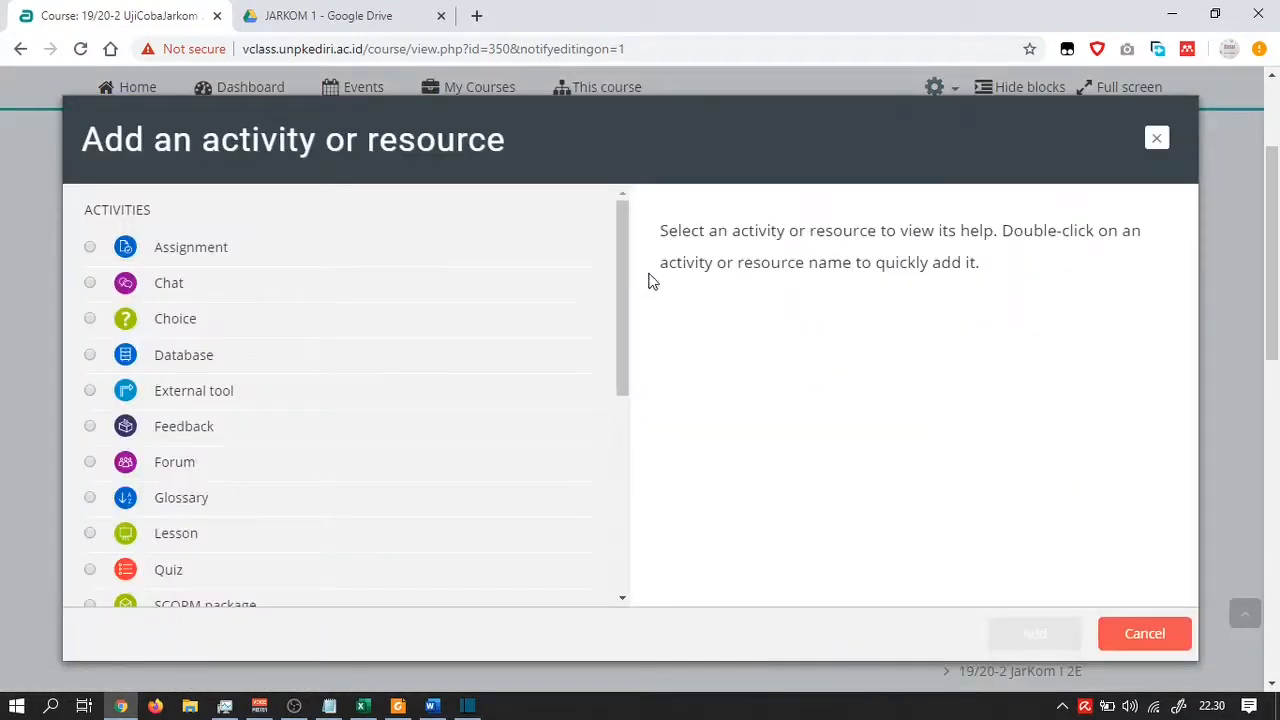
scroll(268, 246, "down", 2)
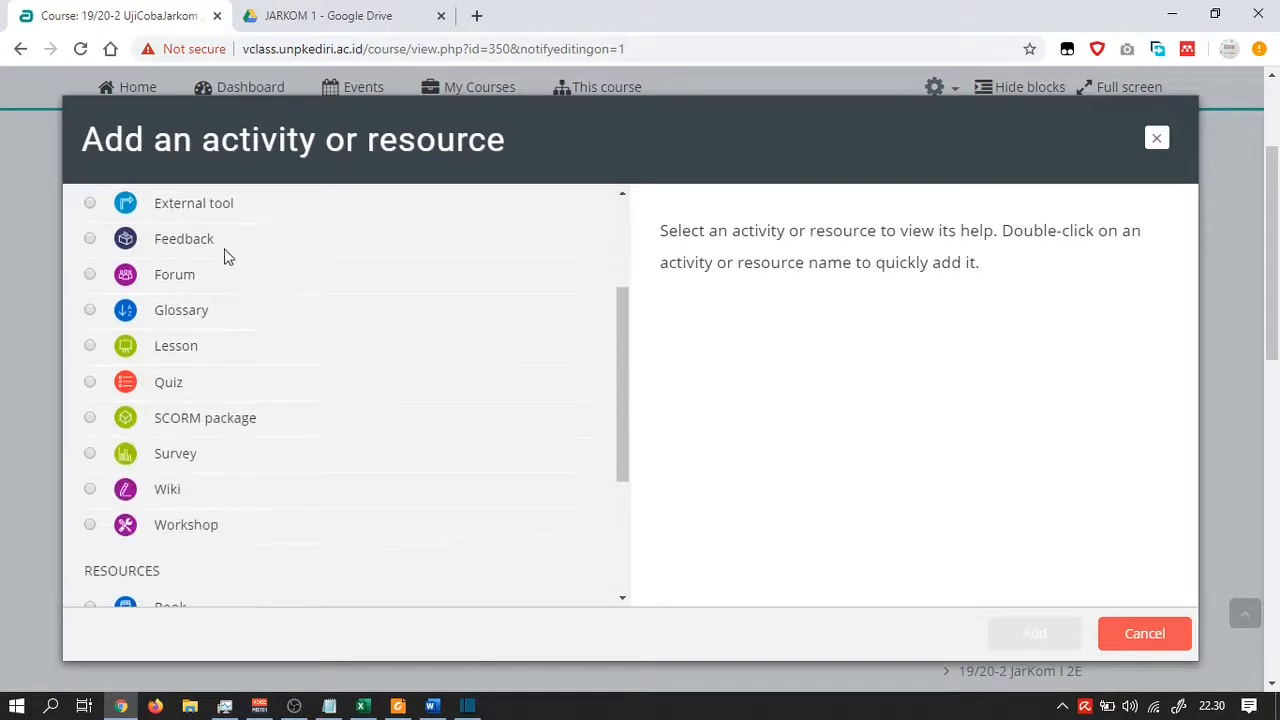
scroll(225, 255, "down", 3)
scroll(222, 257, "down", 1)
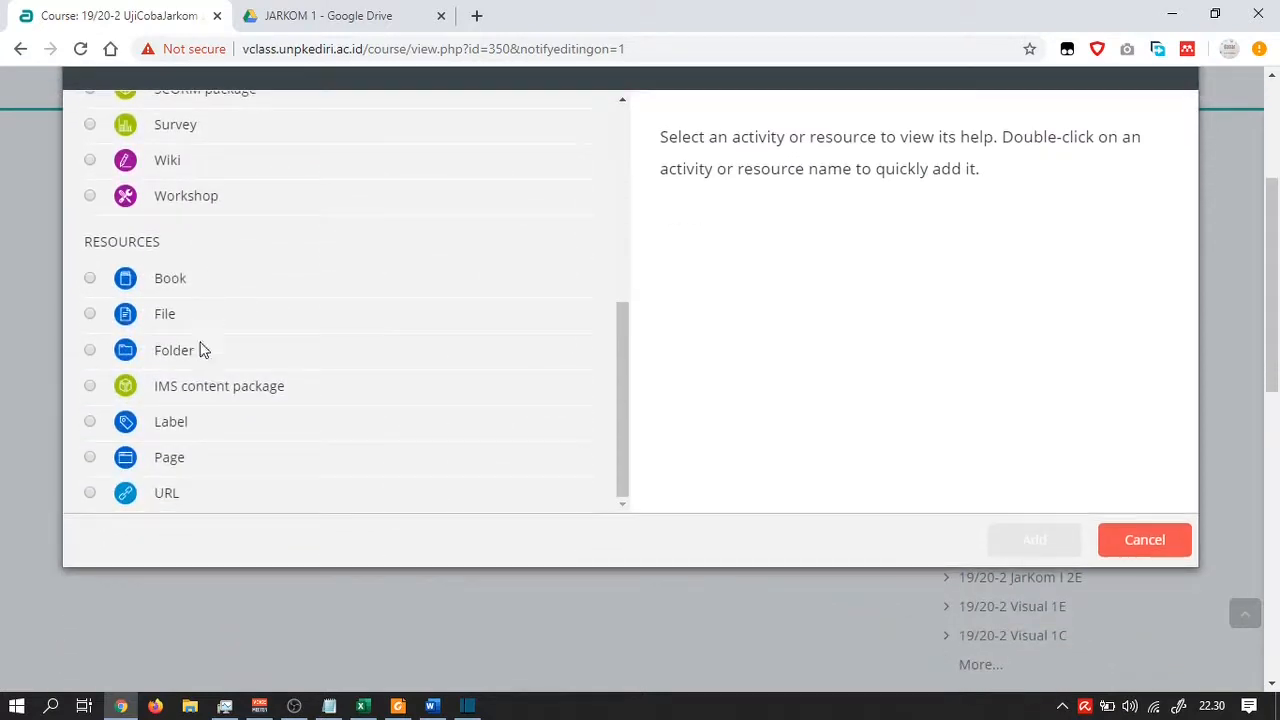
left_click(93, 423)
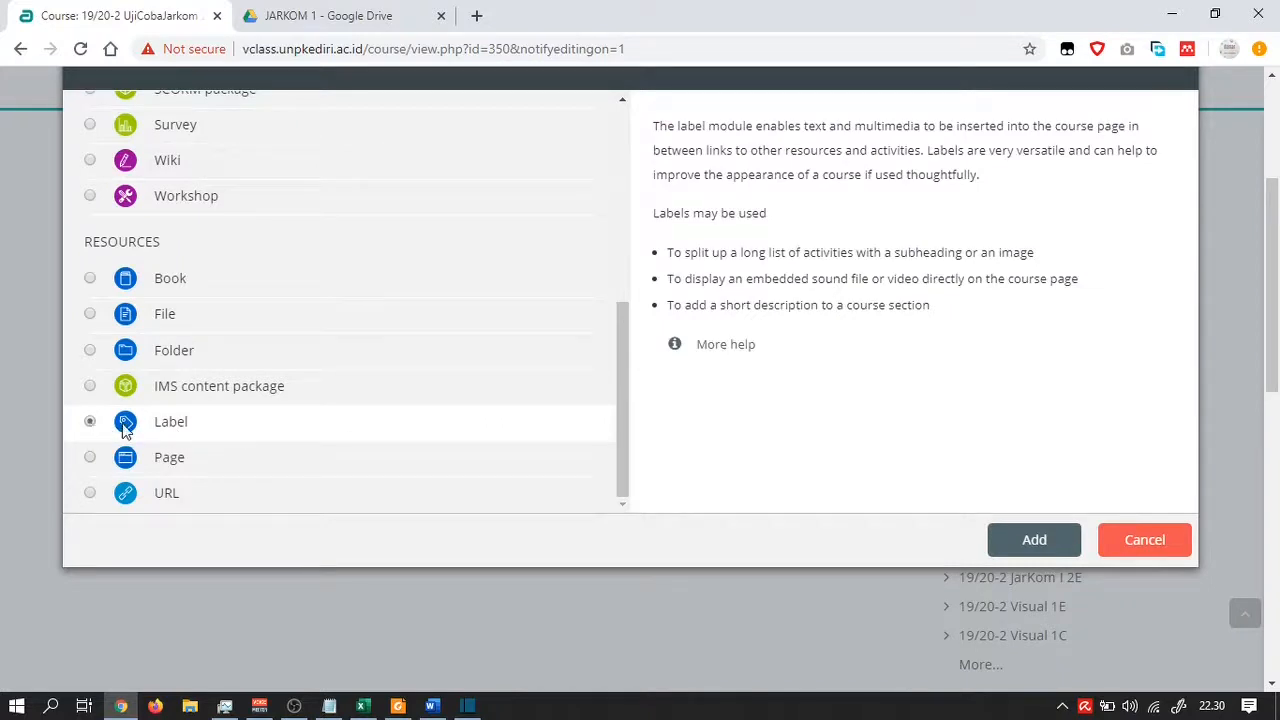
Confirm Label to reach the 'Adding a new Label' form and focus its empty text editor
left_click(1040, 536)
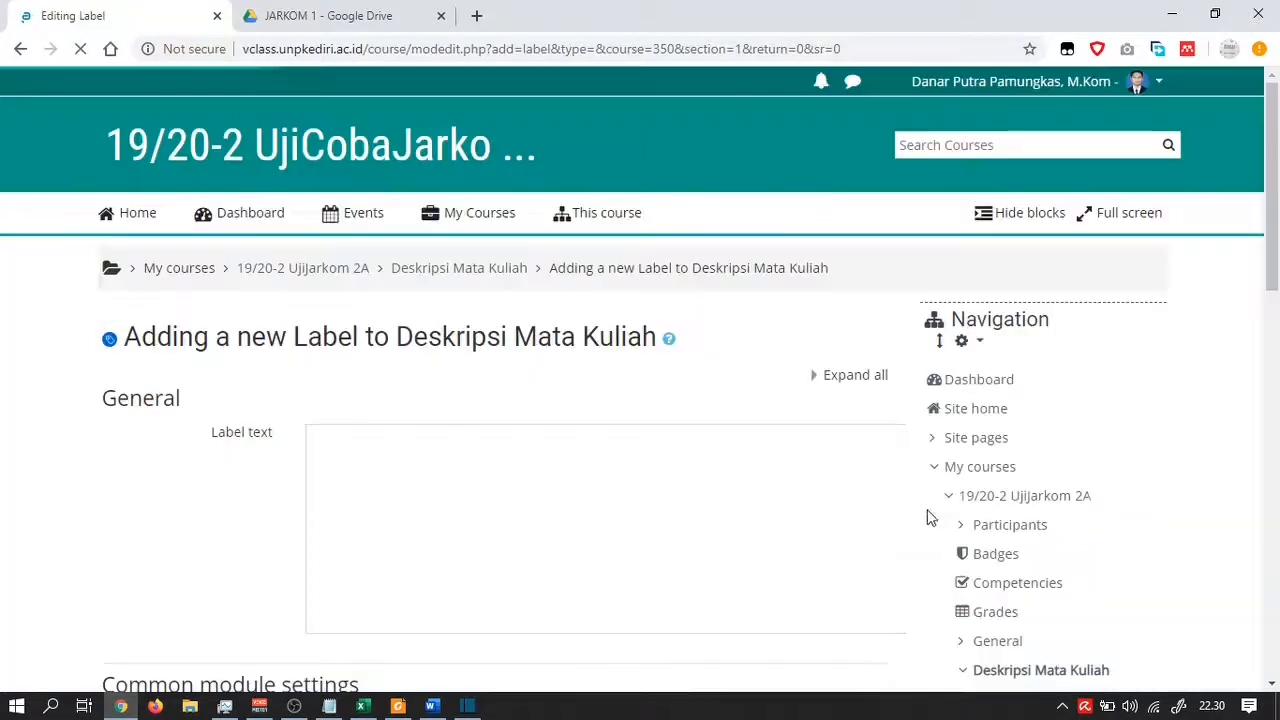
scroll(638, 440, "down", 1)
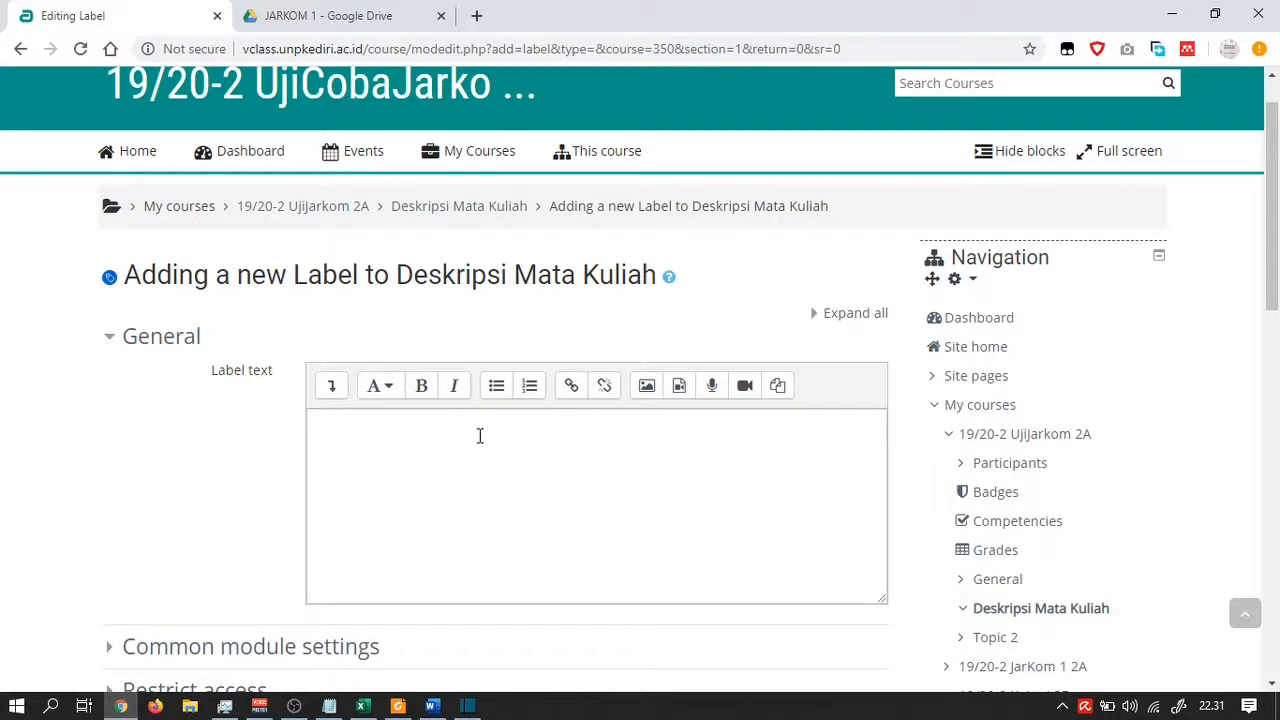
left_click(480, 436)
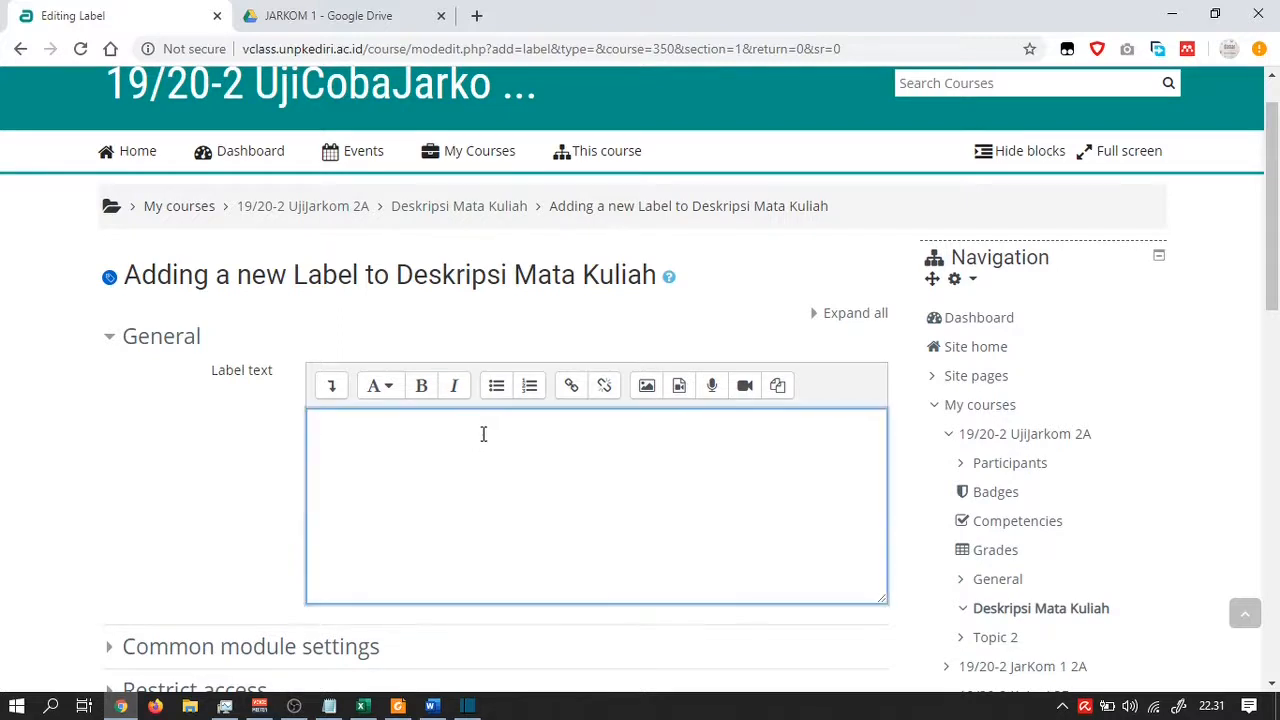
scroll(483, 419, "down", 2)
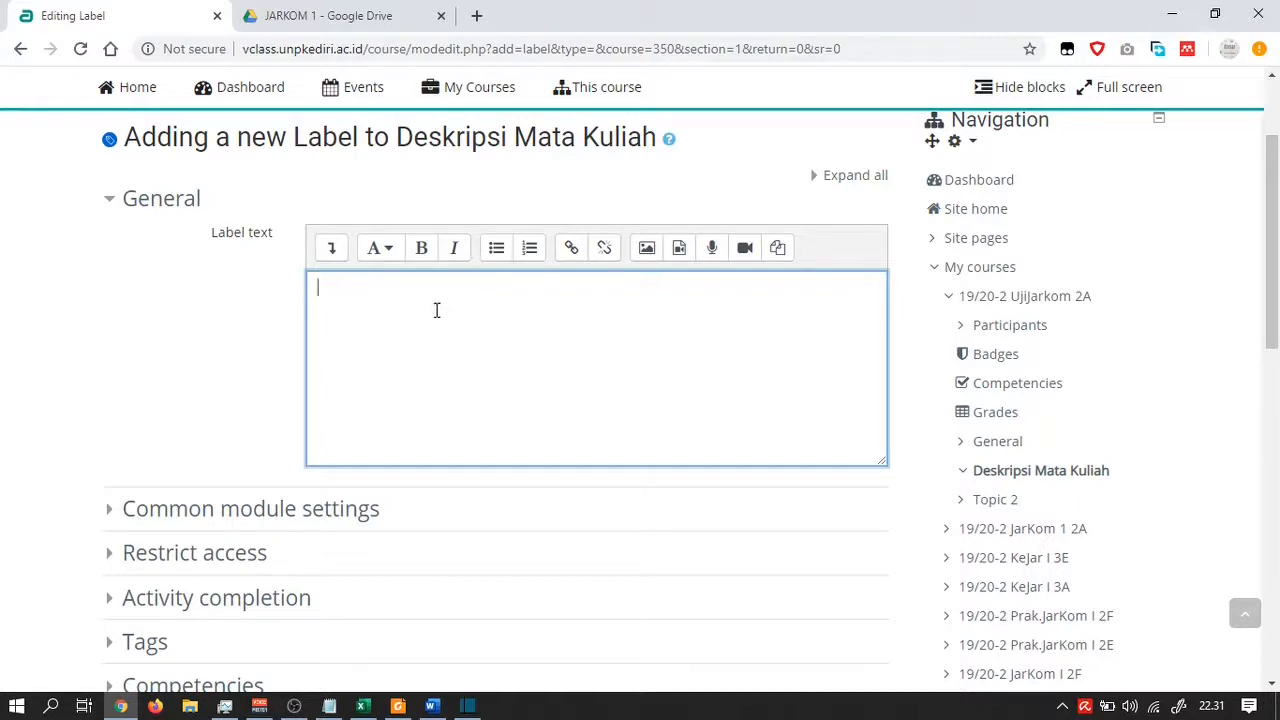
left_click(329, 706)
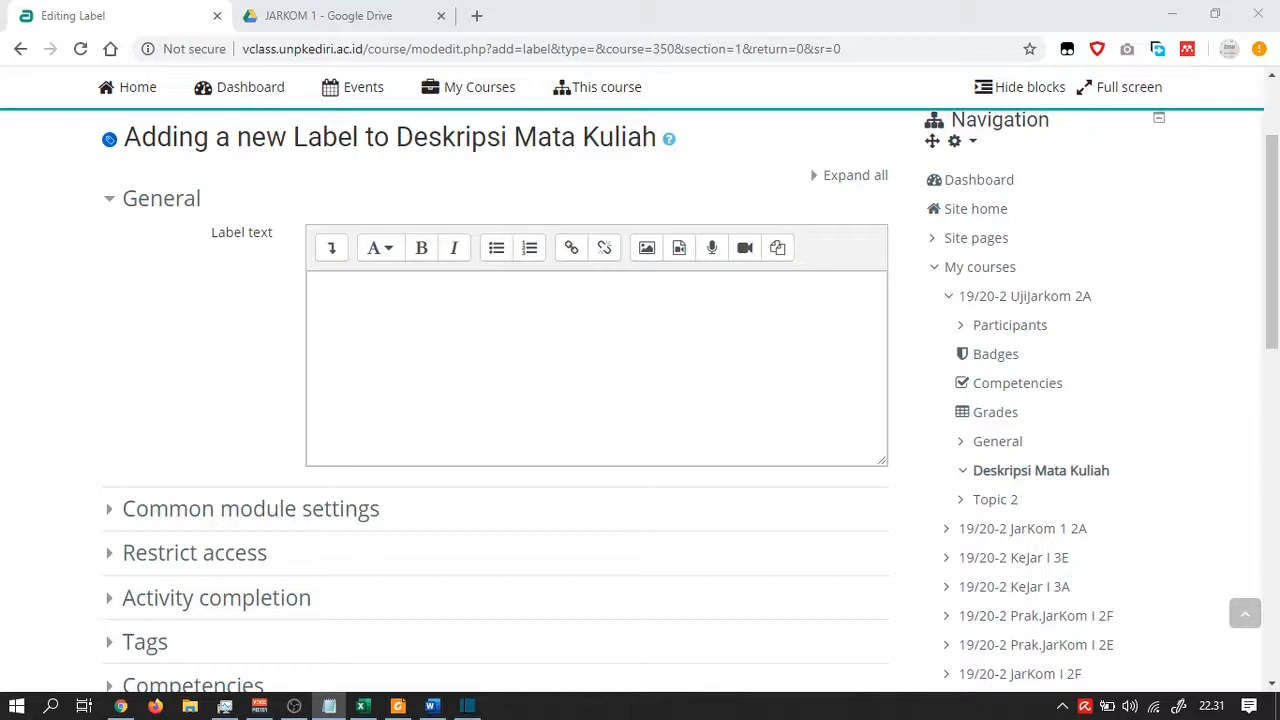
Paste the course-info block into the label and remove the extra space before ': 3'
left_click(343, 296)
right_click(343, 296)
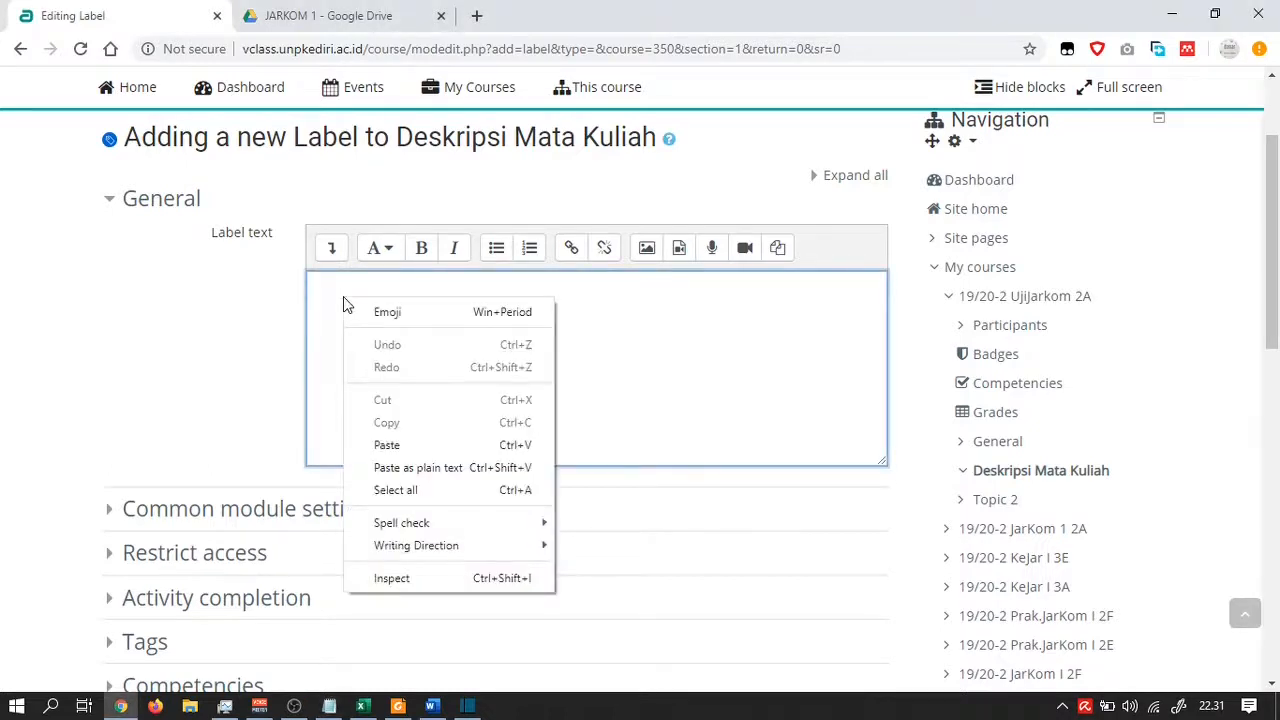
left_click(400, 446)
left_click(581, 398)
left_click(461, 311)
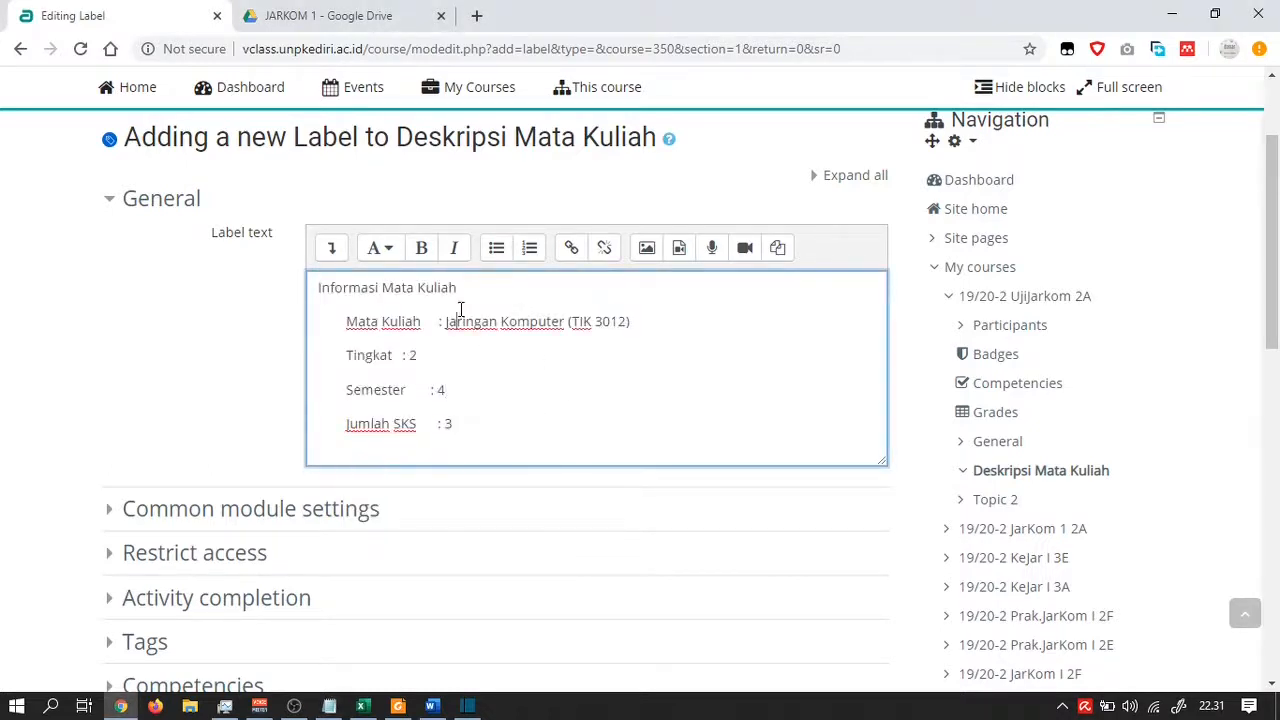
left_click(686, 333)
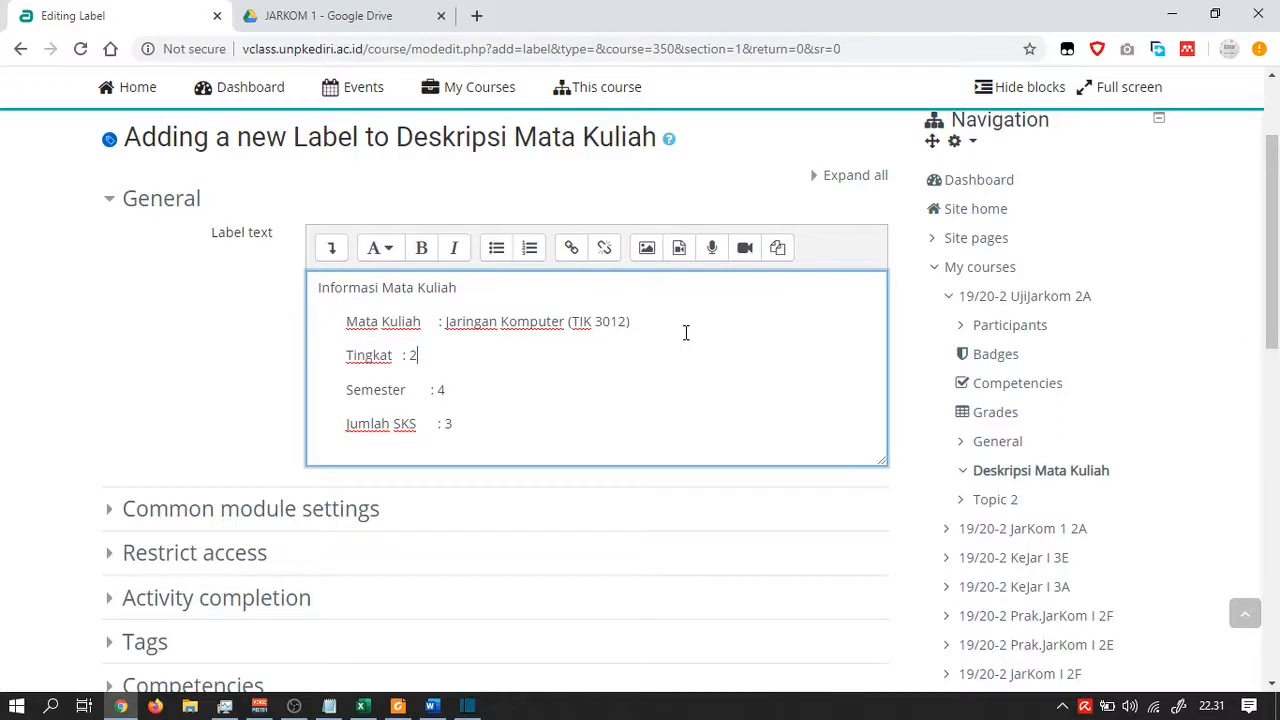
left_click(403, 355)
left_click(432, 424)
key("Delete")
key("Delete")
Bold the 'Informasi Mata Kuliah' heading and add an empty line after Jumlah SKS
left_click_drag(474, 287, 314, 288)
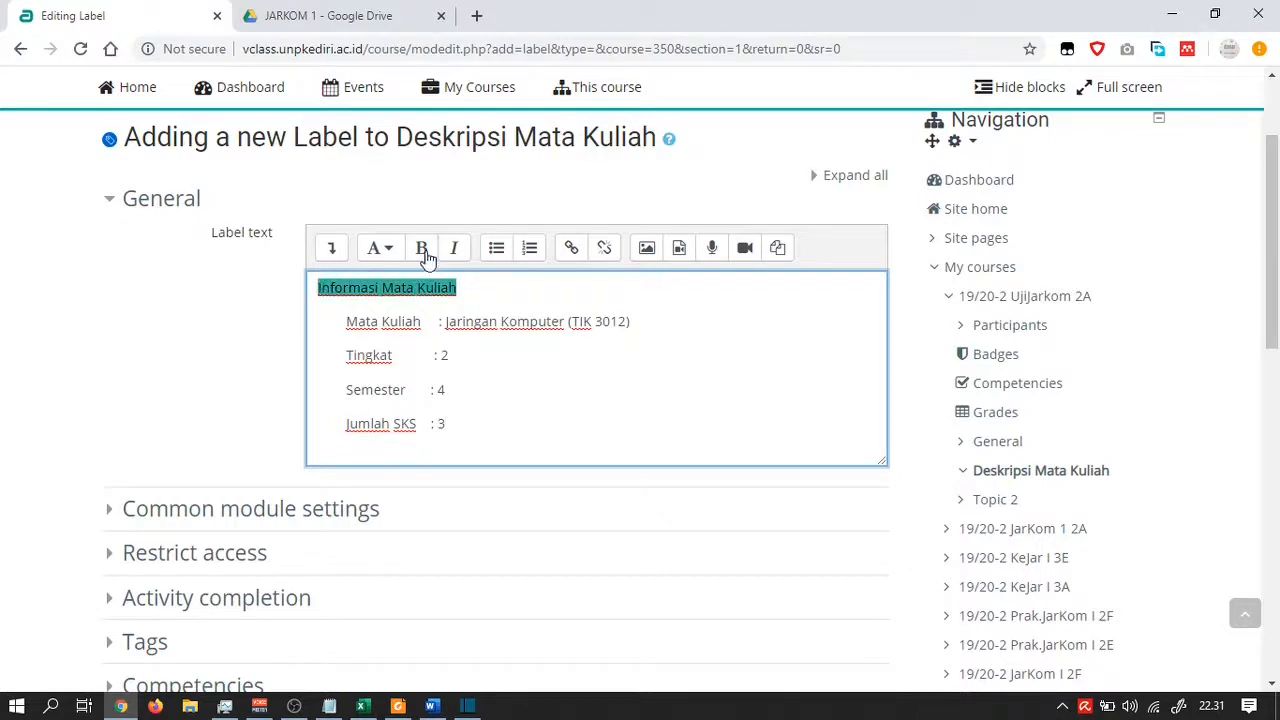
left_click(426, 257)
left_click(540, 382)
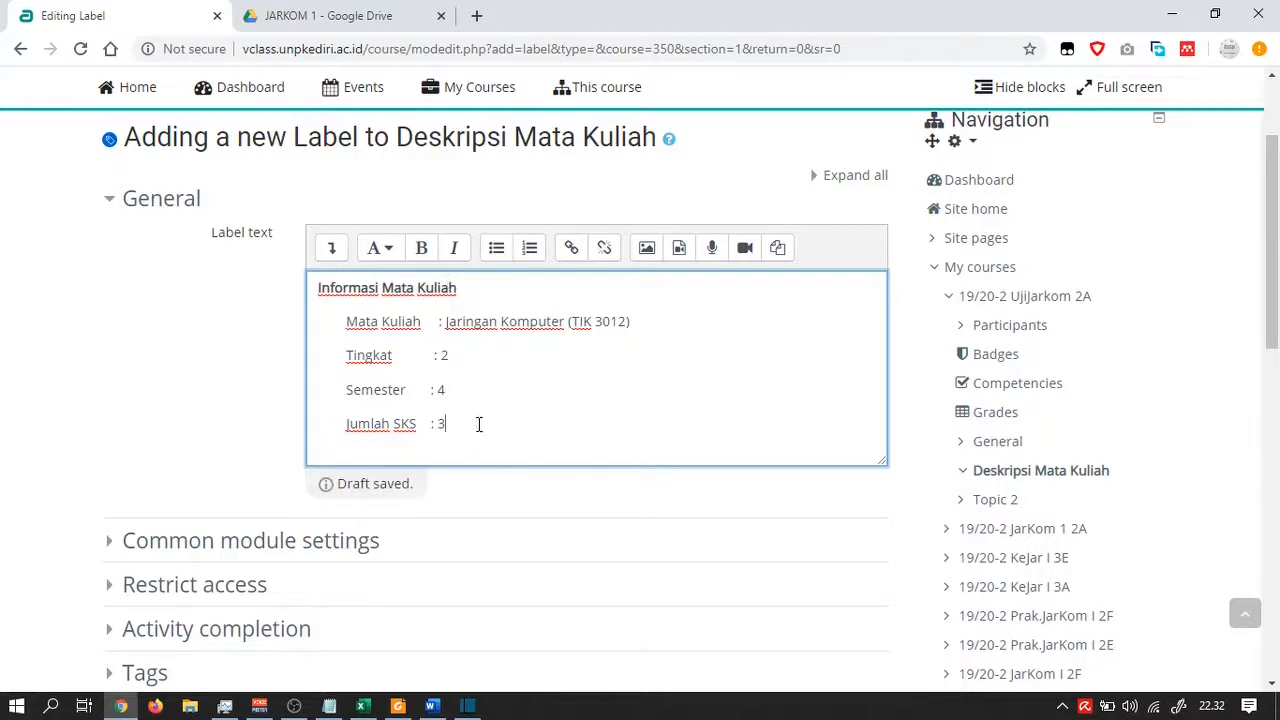
key("Return")
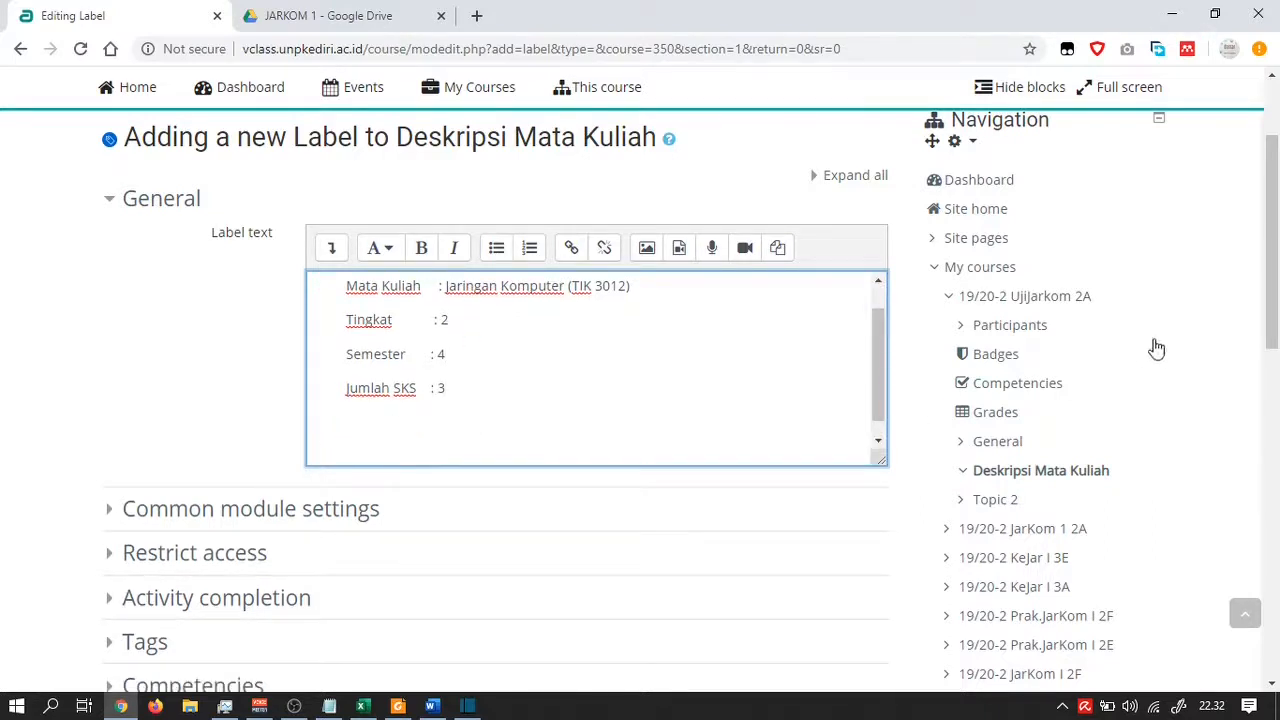
Paste the Informasi Kontak block from Notepad and make its heading bold
key("alt+Tab")
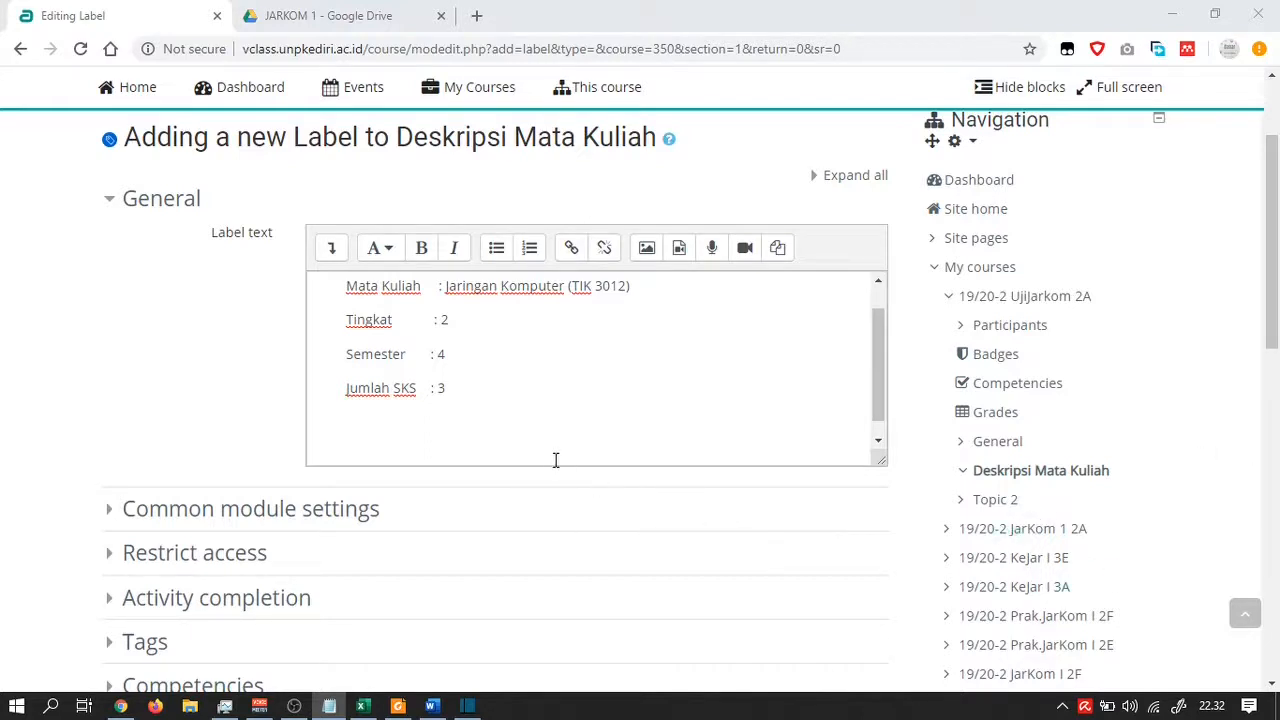
left_click(426, 437)
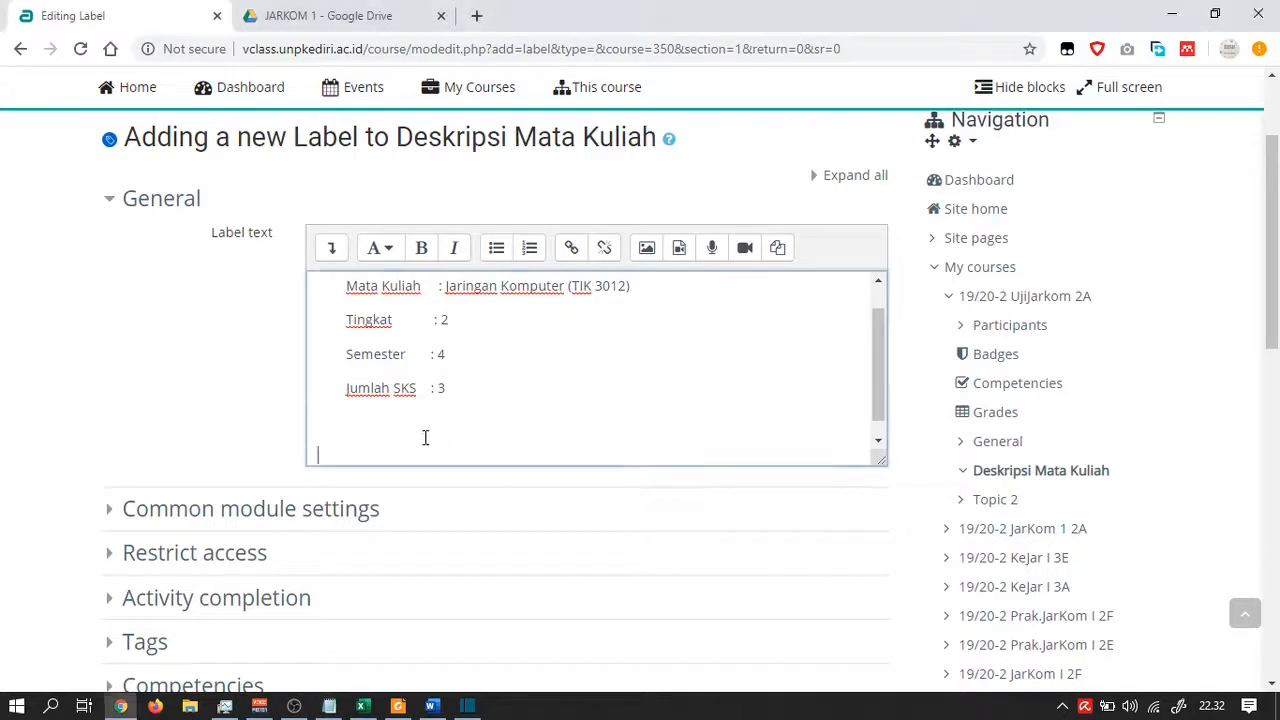
key("ctrl+v")
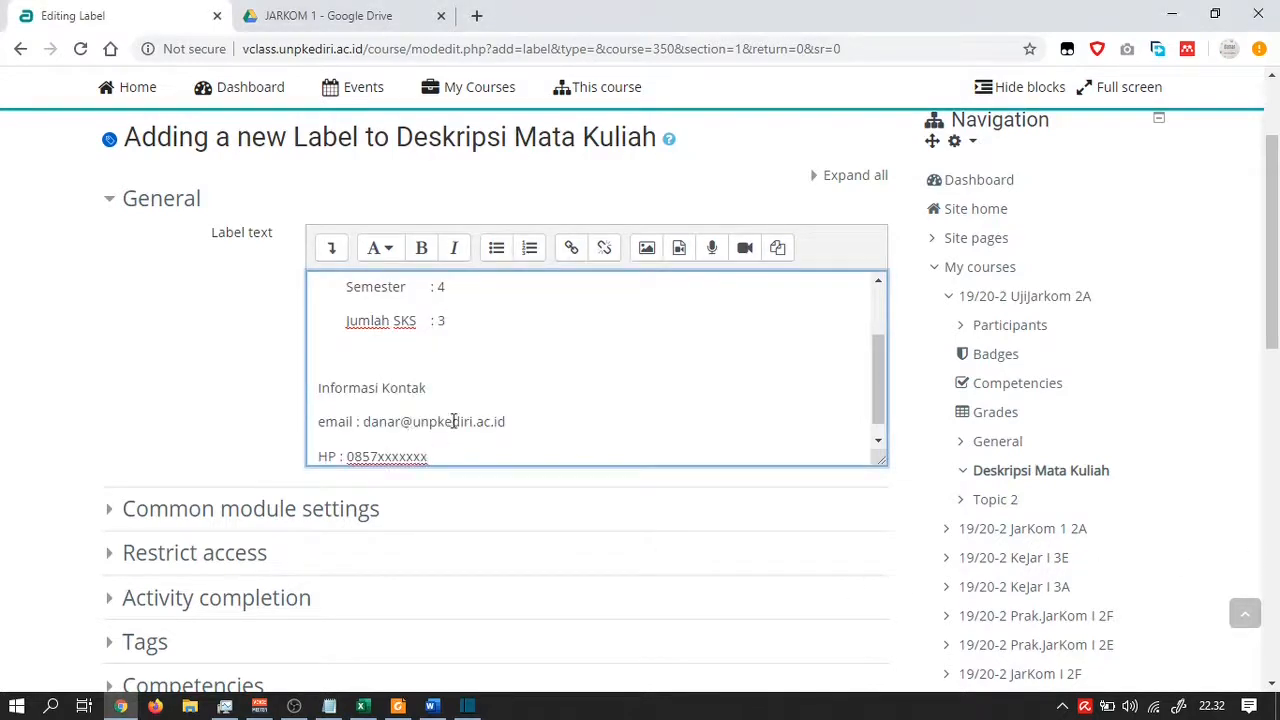
mouse_move(428, 389)
left_mouse_down()
mouse_move(300, 391)
mouse_move(428, 390)
left_mouse_up()
left_click(322, 405)
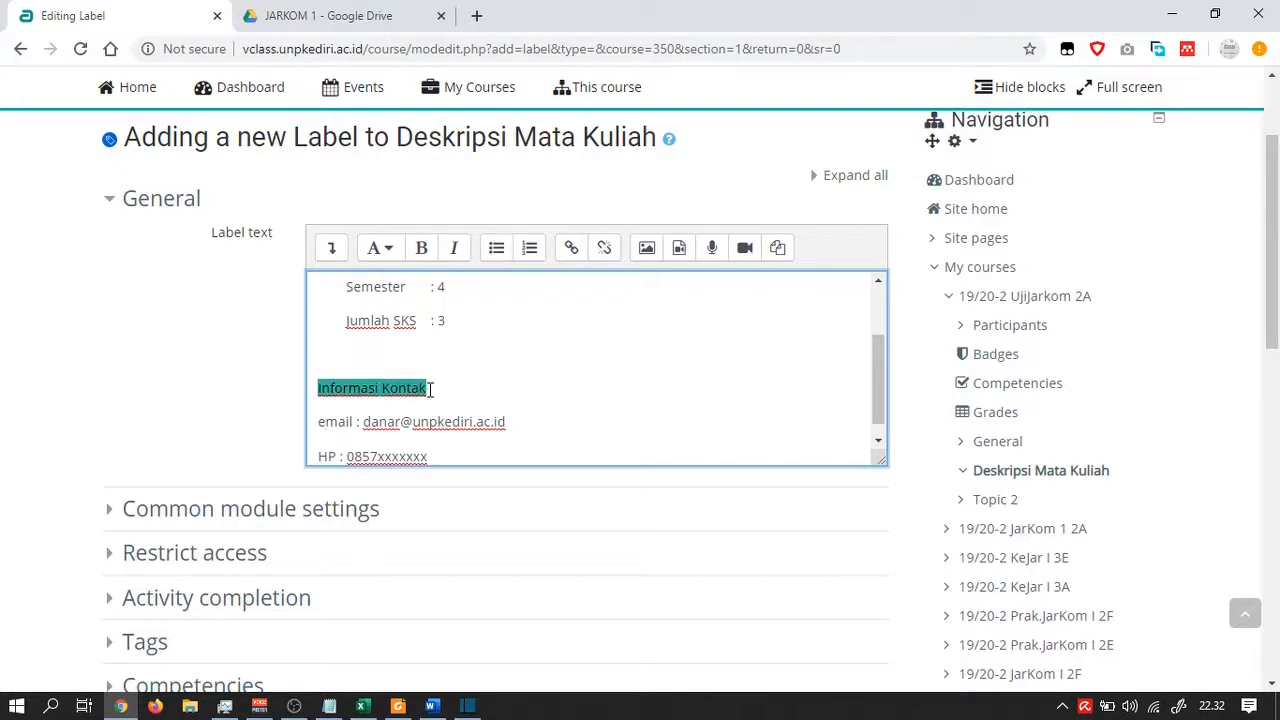
key("ctrl+b")
left_click(487, 420)
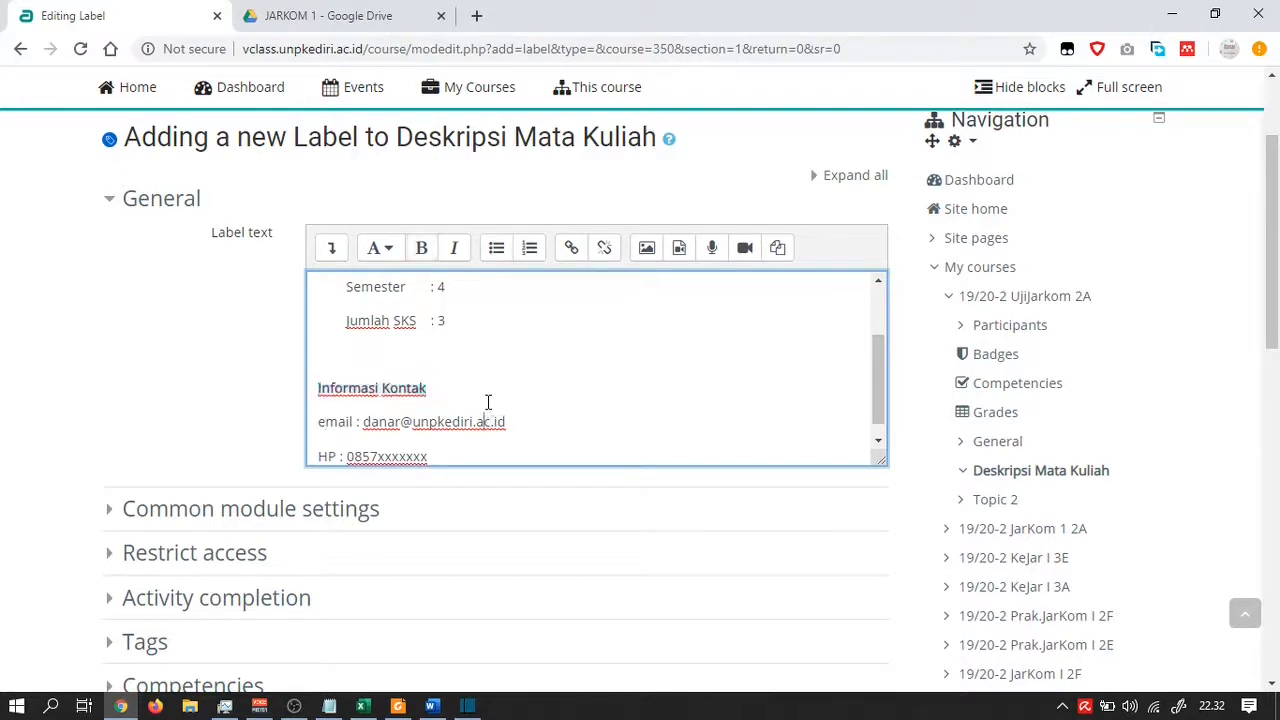
Insert a 'Nama Dosen' line with the lecturer's name above the e-mail line
left_click(320, 421)
key("Return")
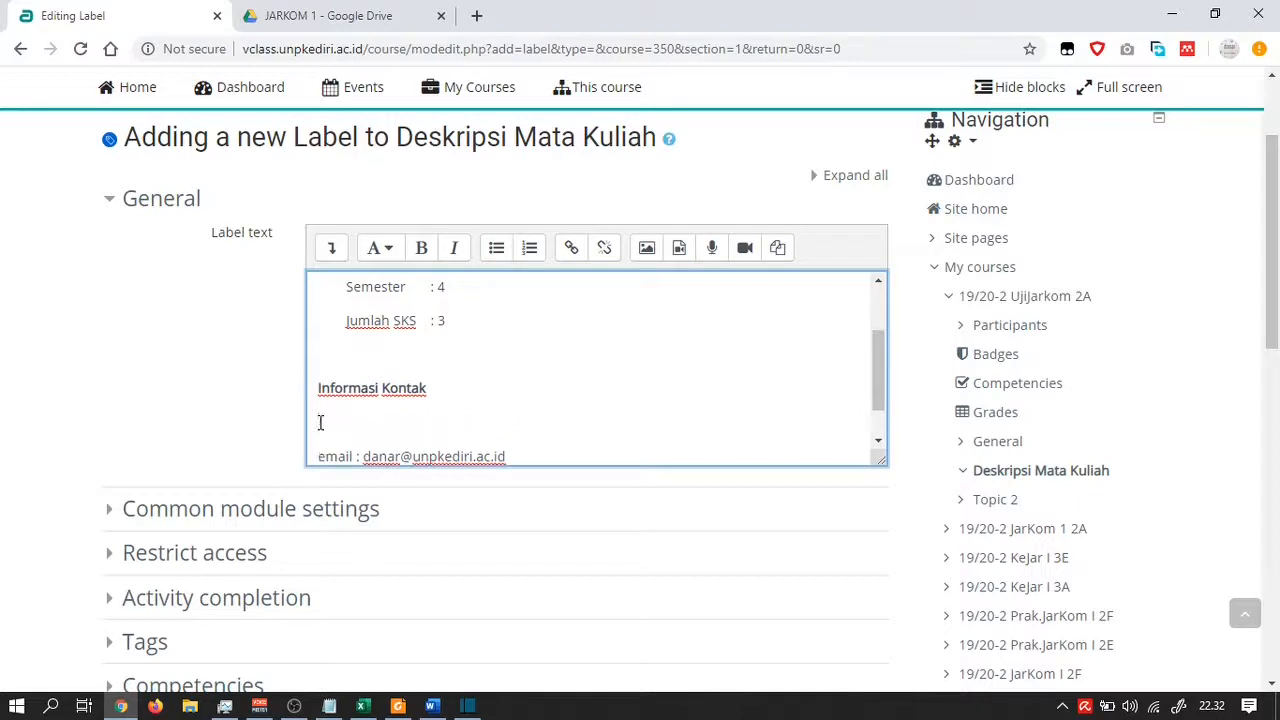
left_click(320, 421)
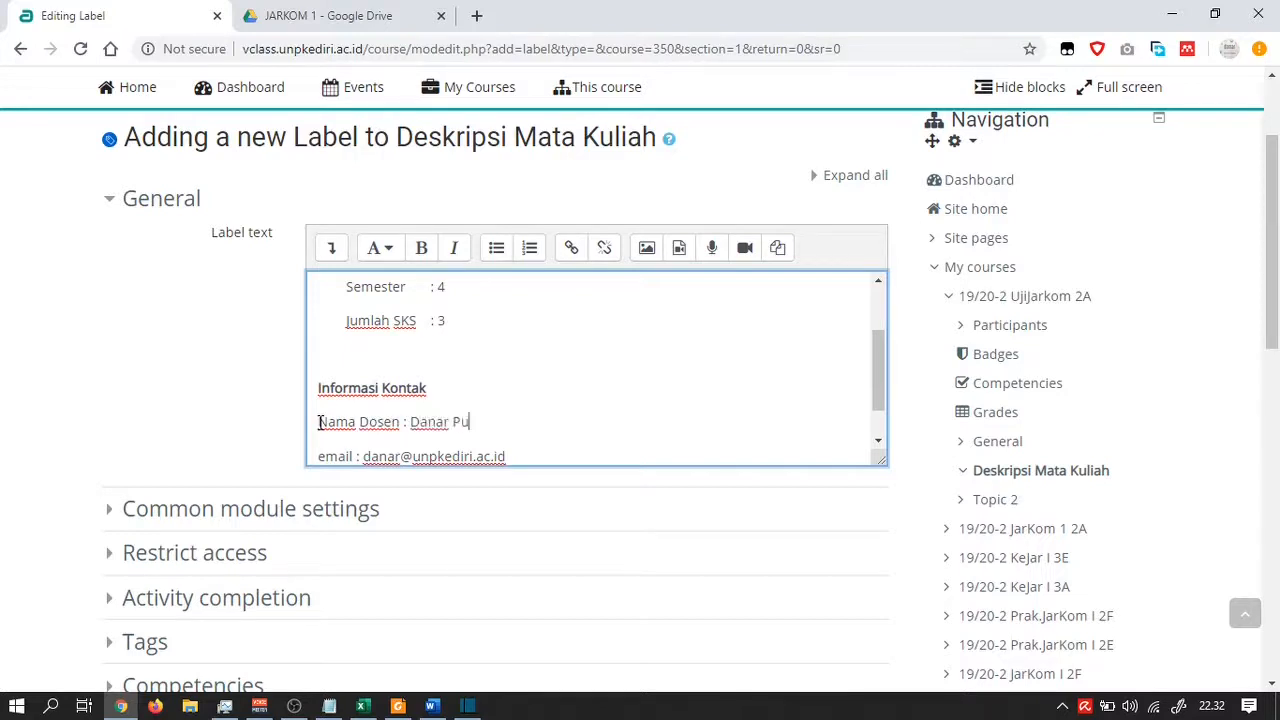
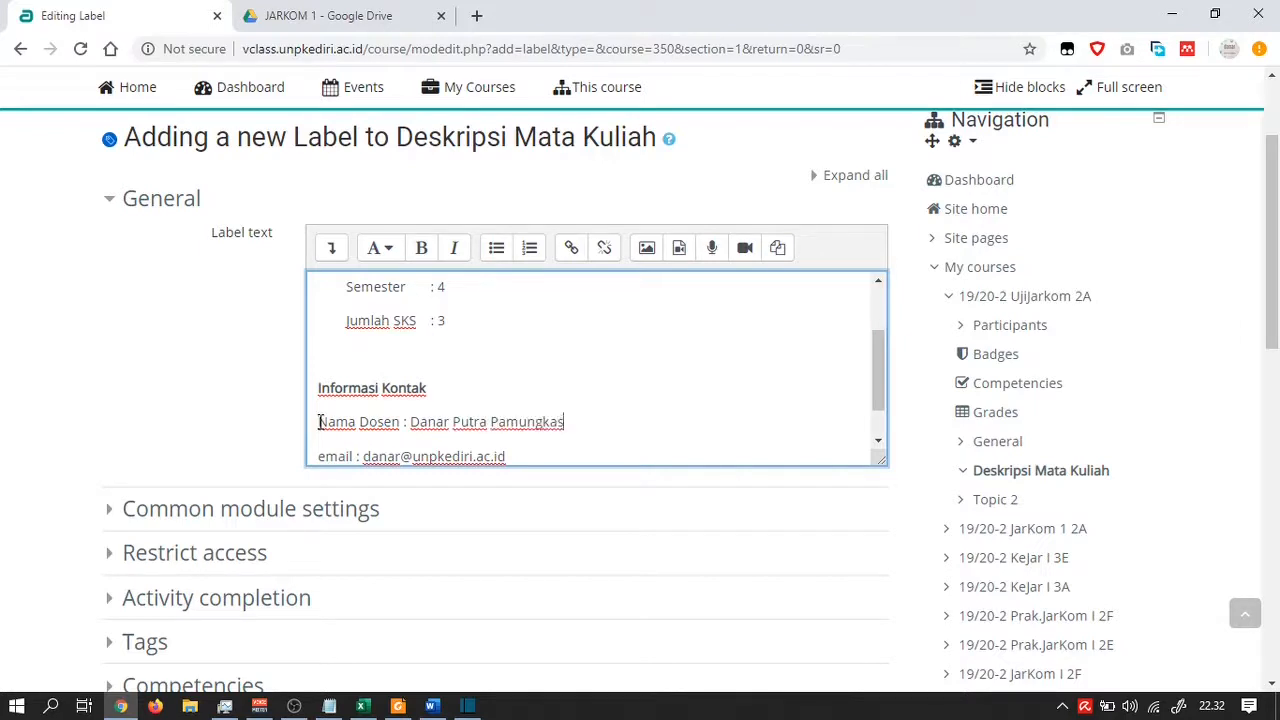
Adjust the colons on the e-mail and HP lines and add blank lines after the contact block
left_click(356, 456)
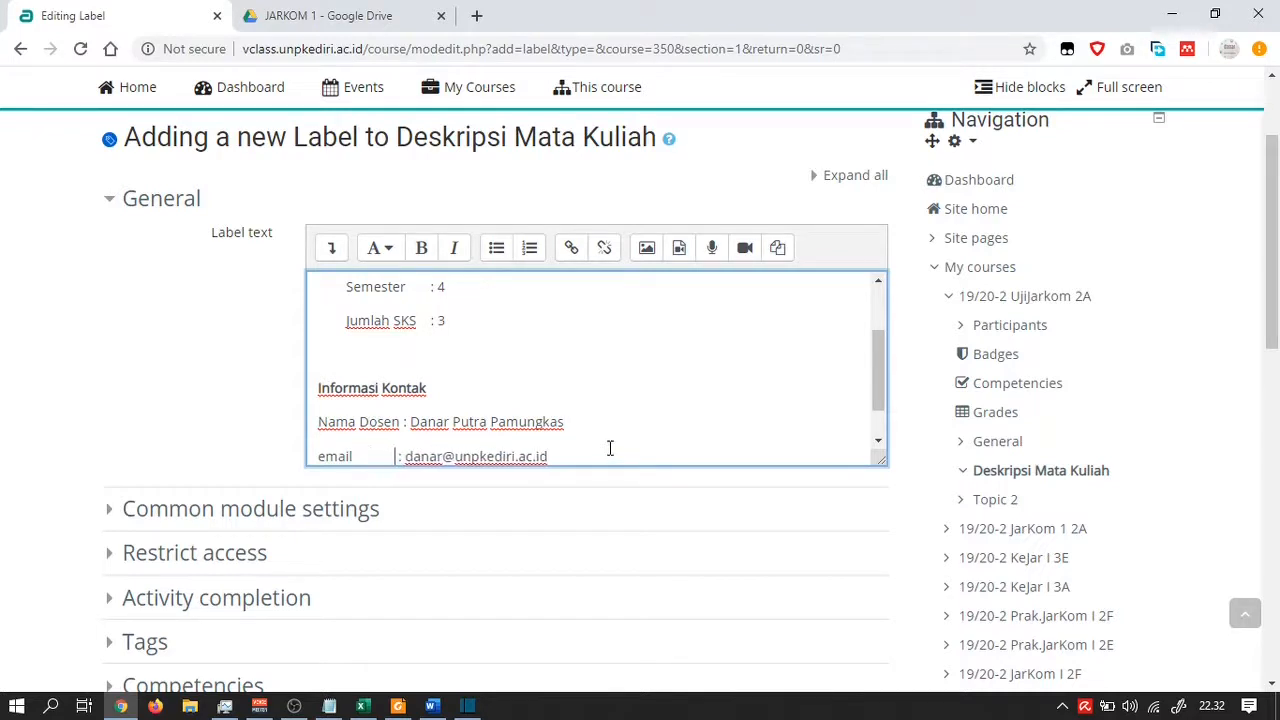
scroll(575, 437, "down", 1)
left_click(340, 437)
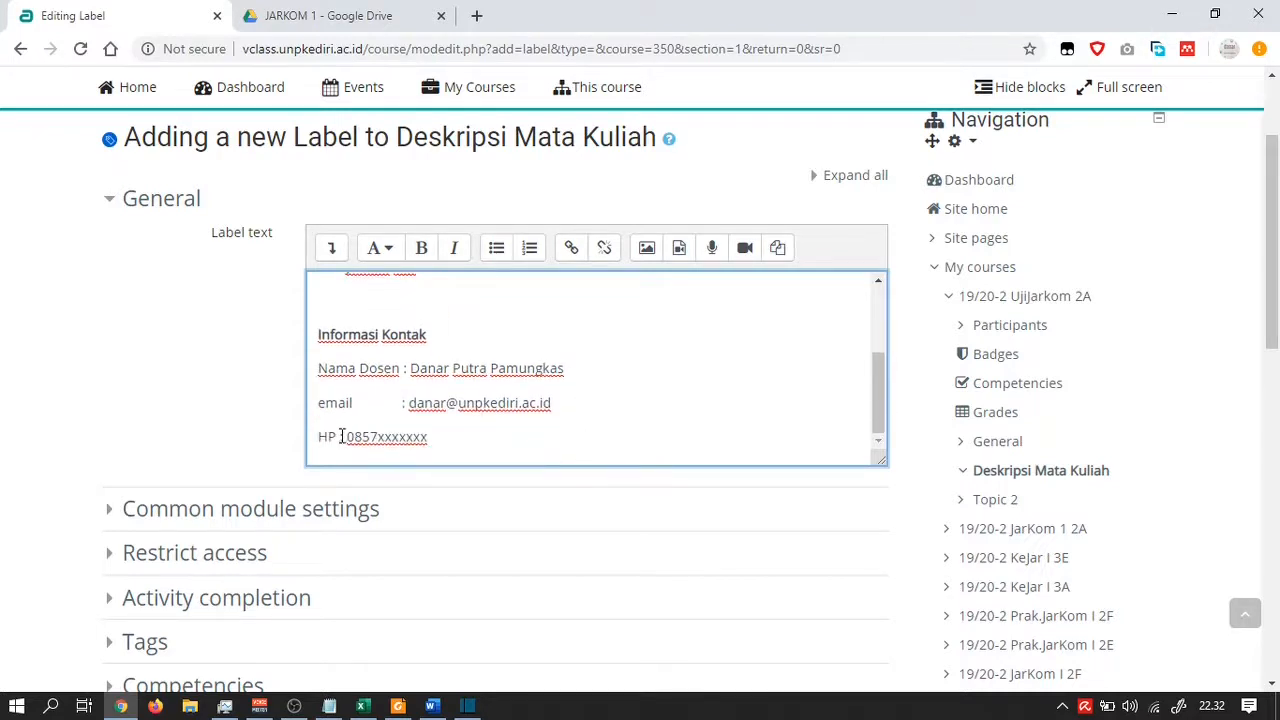
left_click(636, 447)
scroll(630, 446, "down", 1)
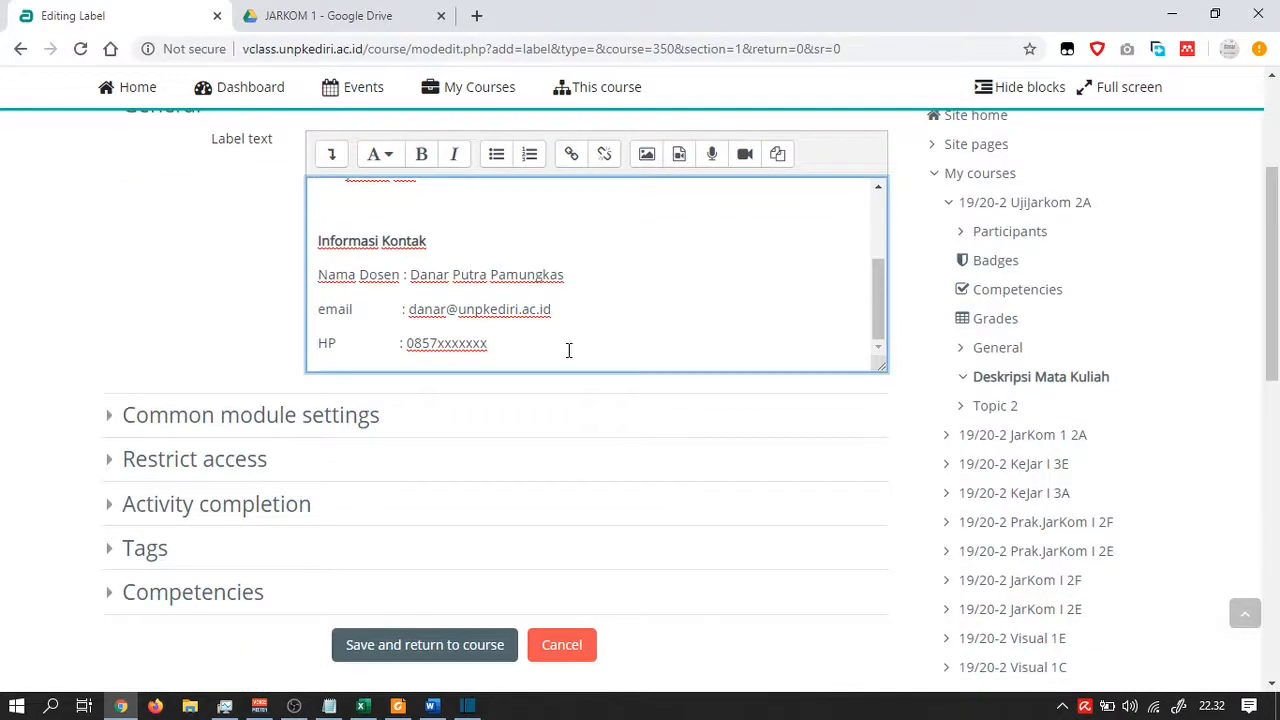
key("Return")
key("Return")
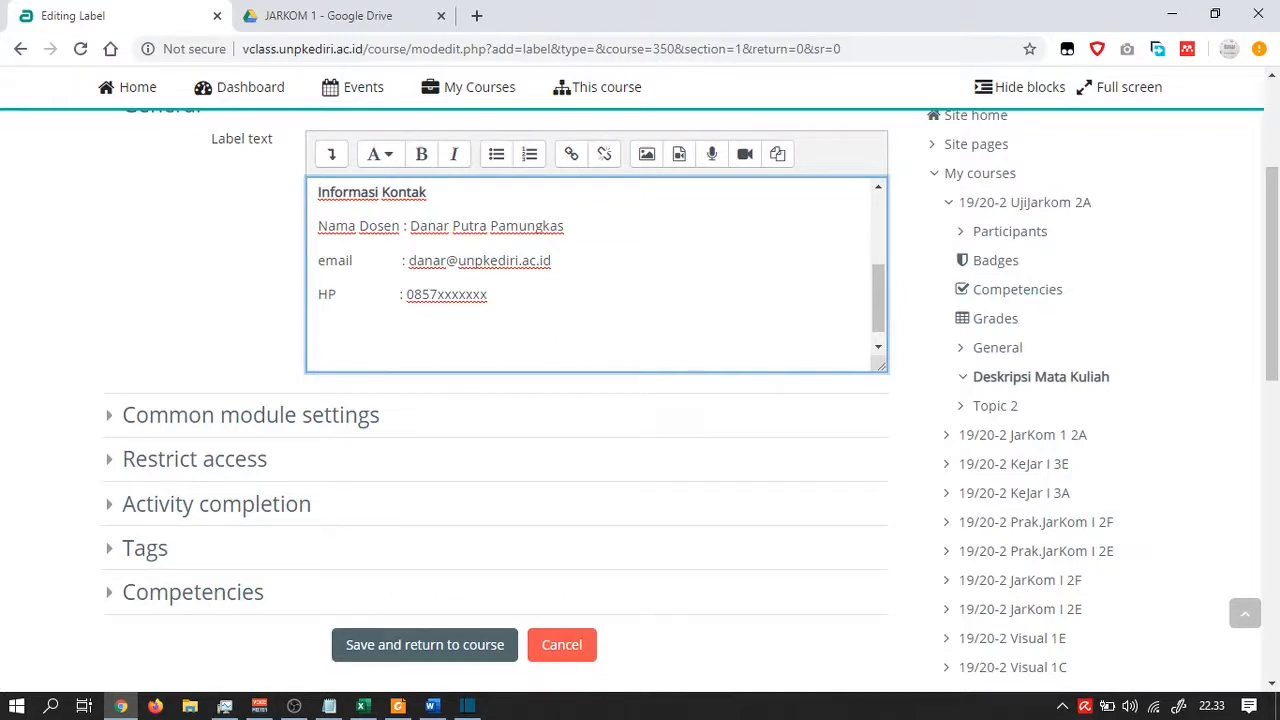
key("alt+Tab")
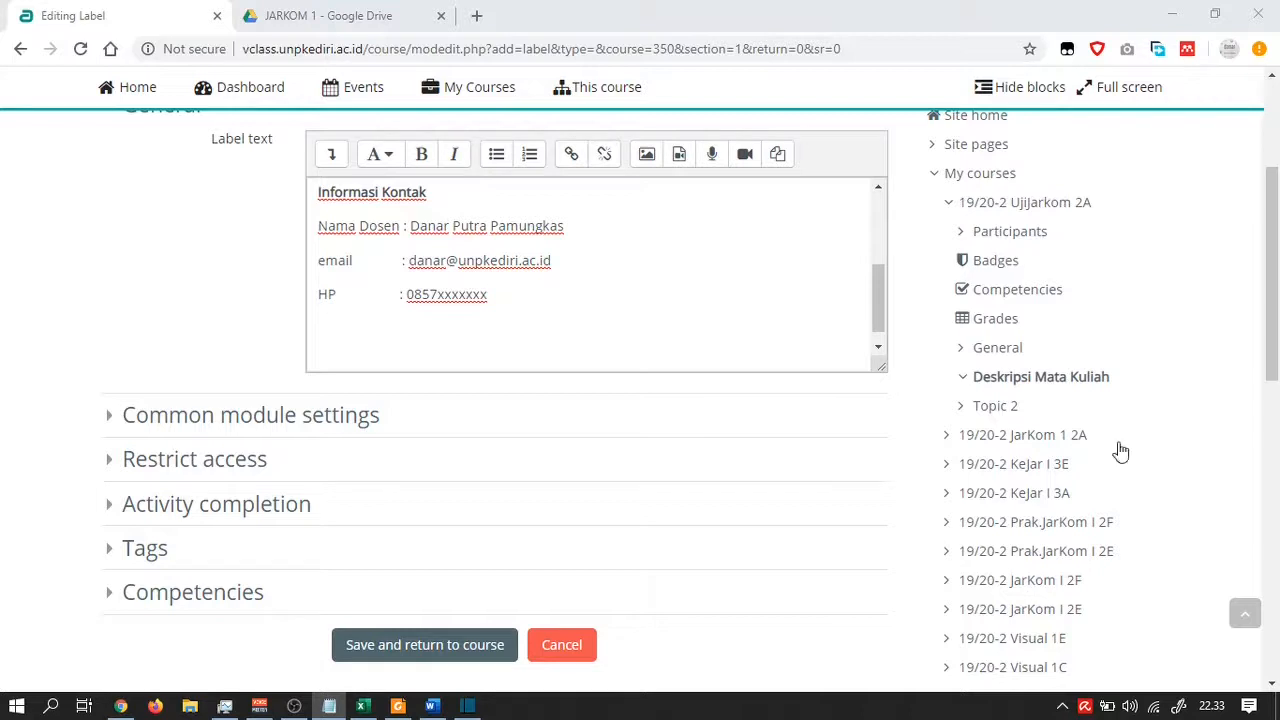
Paste the Capaian Pembelajaran block, bold its heading and remove the empty line below it
left_click(372, 340)
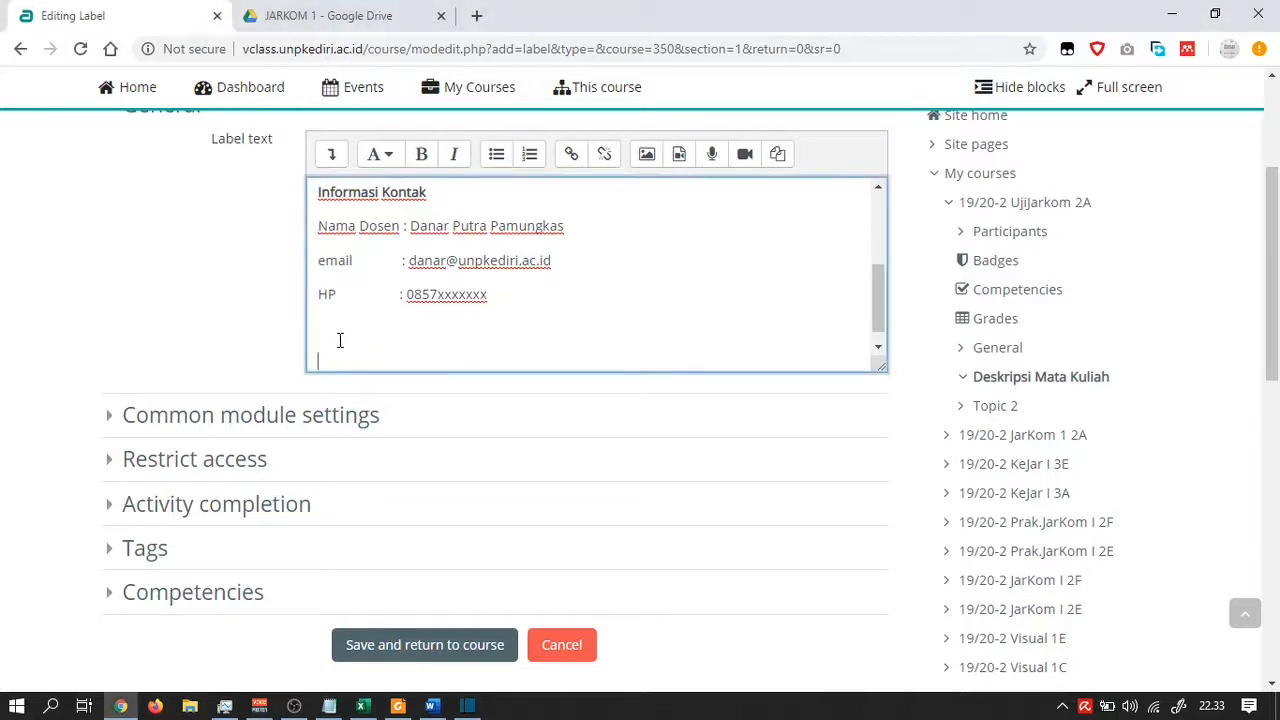
type("Capaian Pembelajaran  Mampu menjelaskan (C1) konsep komunikasi data didalam  jaringan, merancang (p2) jaringan internet, menganalisa(C4) kerusakan didalam jaringan  serta mengusulkan (A3) perbaikan jaringan dan melakukan pelaporan (melaporkan (A2))")
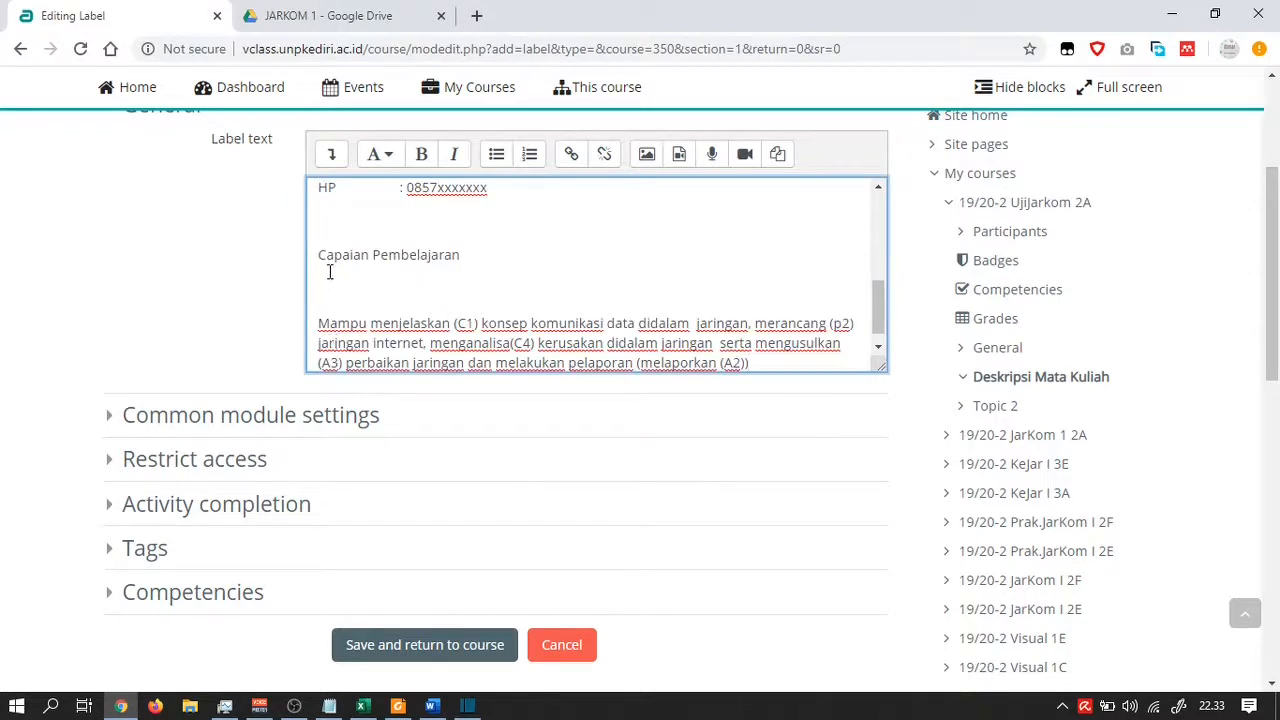
left_click_drag(318, 256, 465, 260)
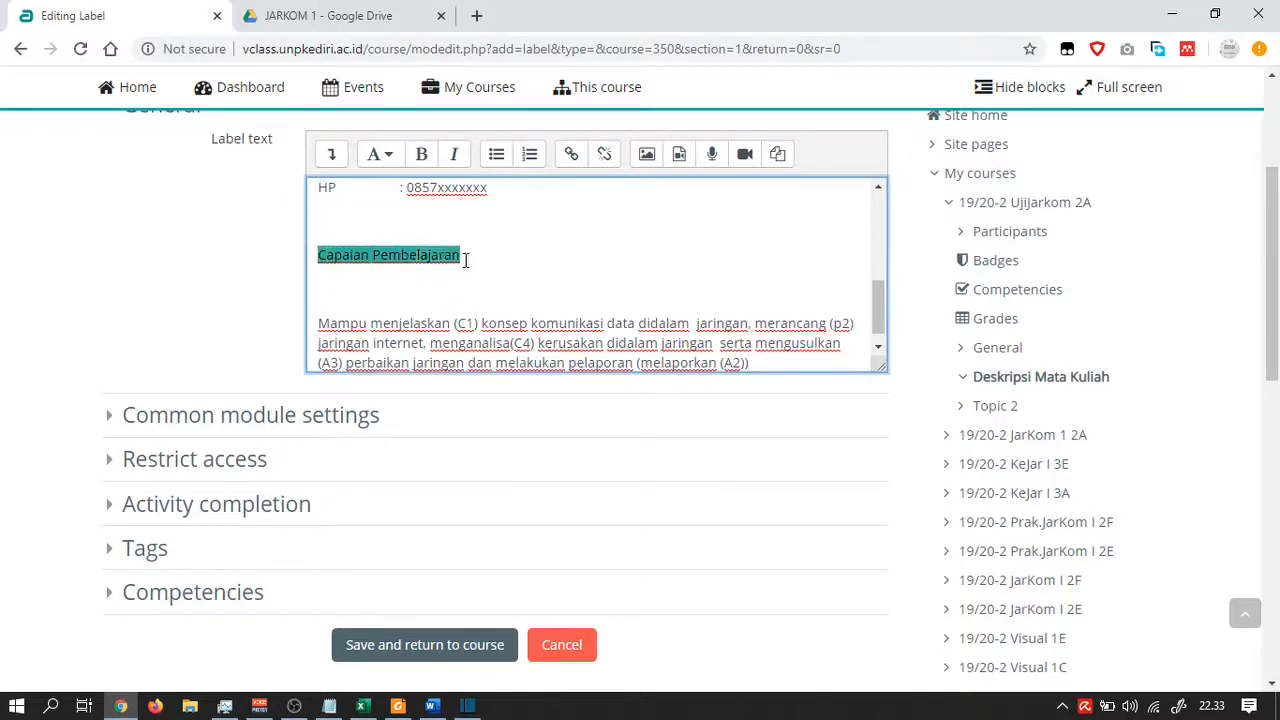
left_click(421, 155)
left_click(342, 287)
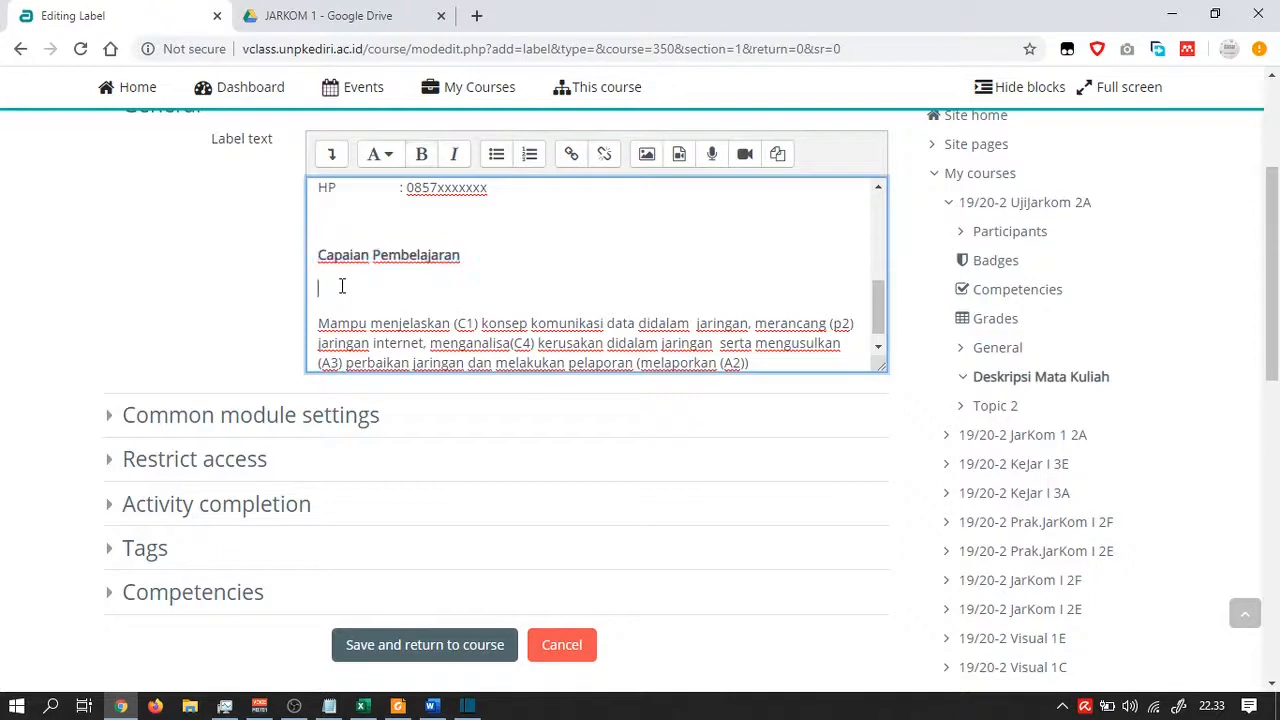
key("Delete")
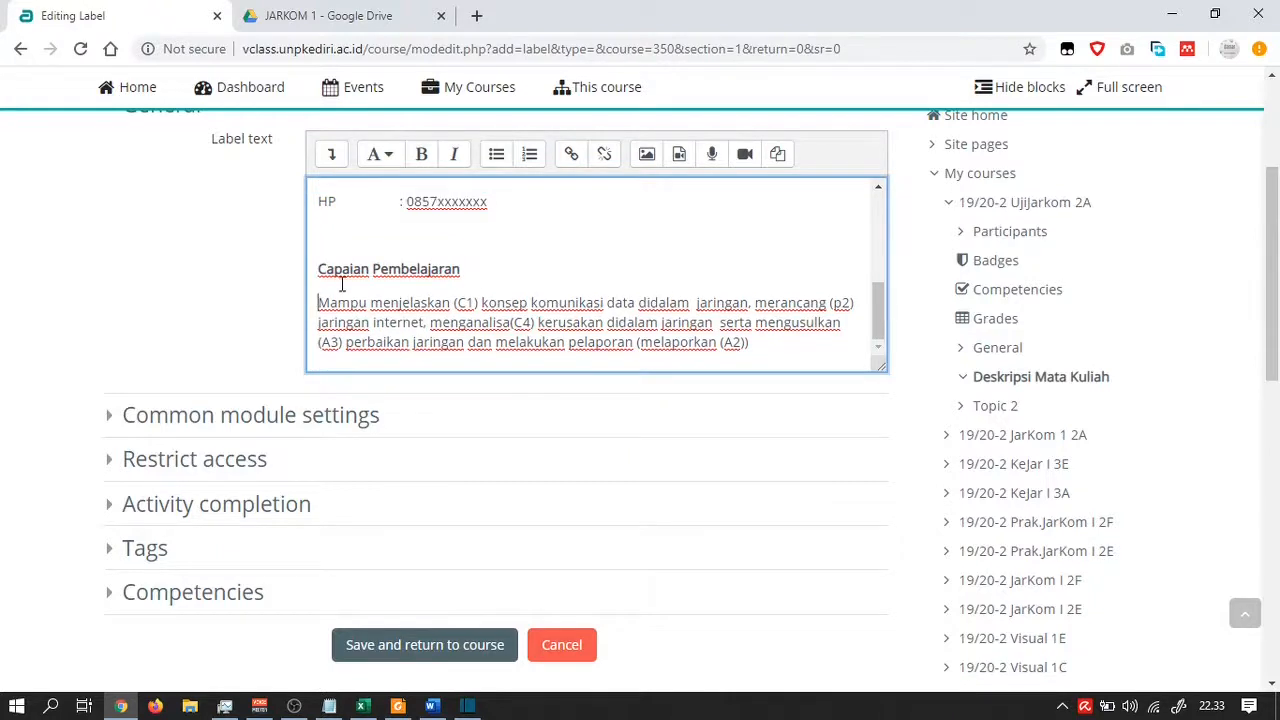
Begin the paragraph with 'Mahasiswa' and delete the (C1) marker and surrounding extra spaces
left_click(482, 302)
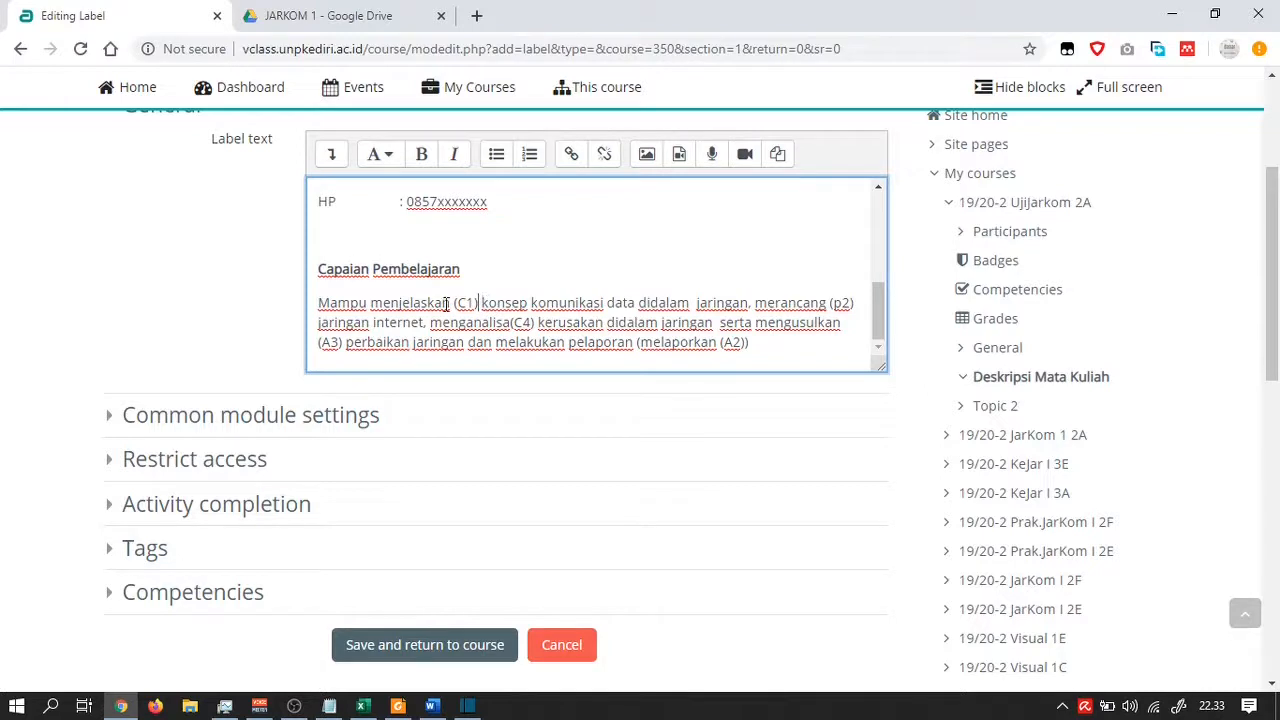
left_click(319, 302)
type("Mahasi")
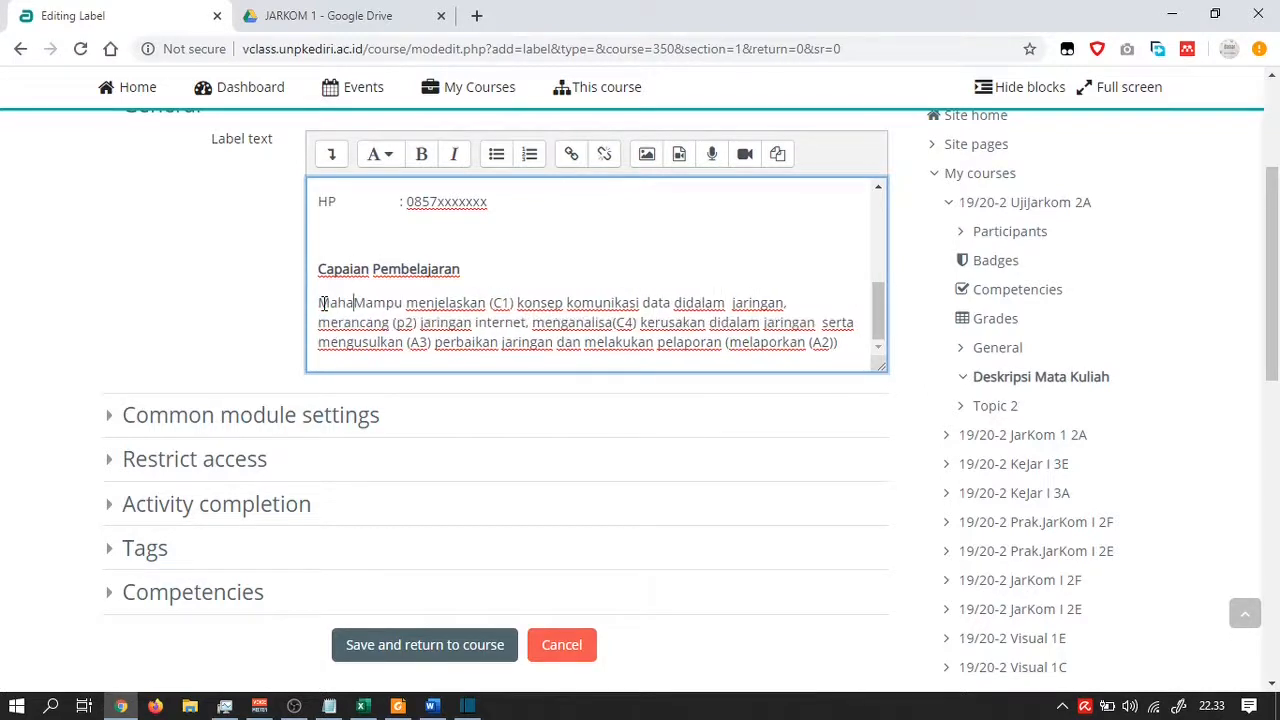
type("swa")
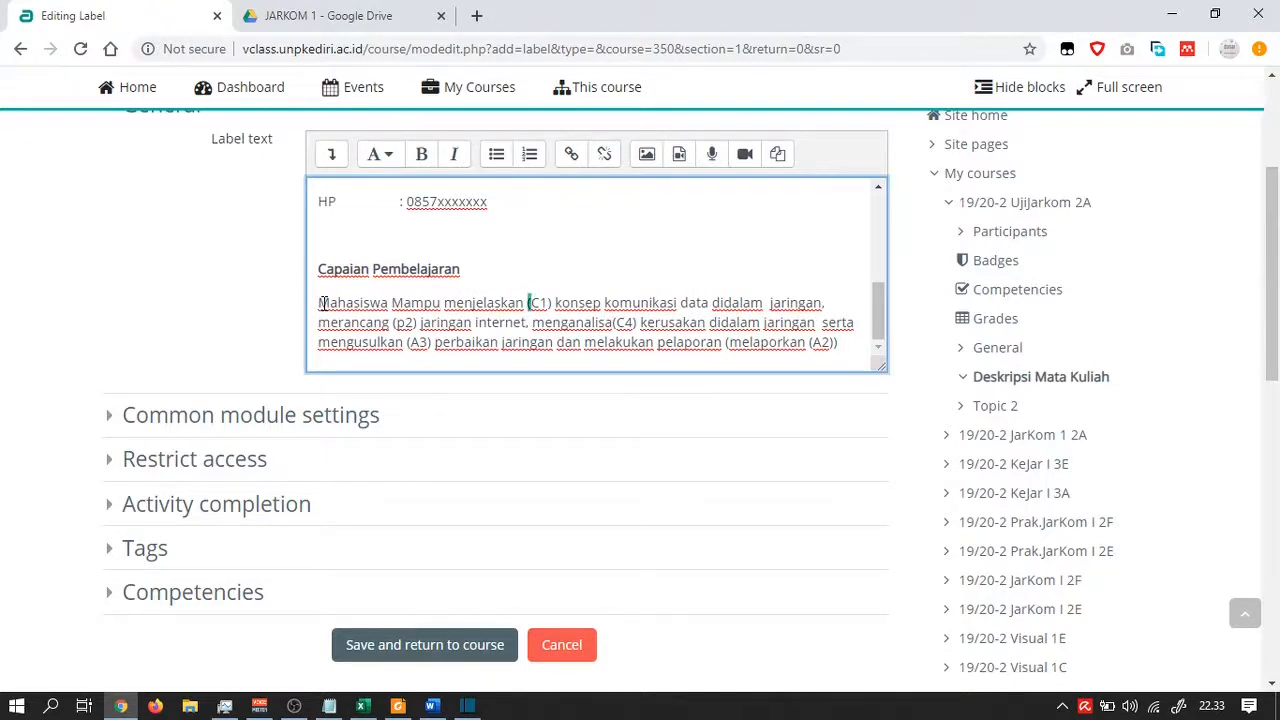
key("shift+Right")
key("shift+Right")
key("shift+Right")
key("shift+Right")
key("Delete")
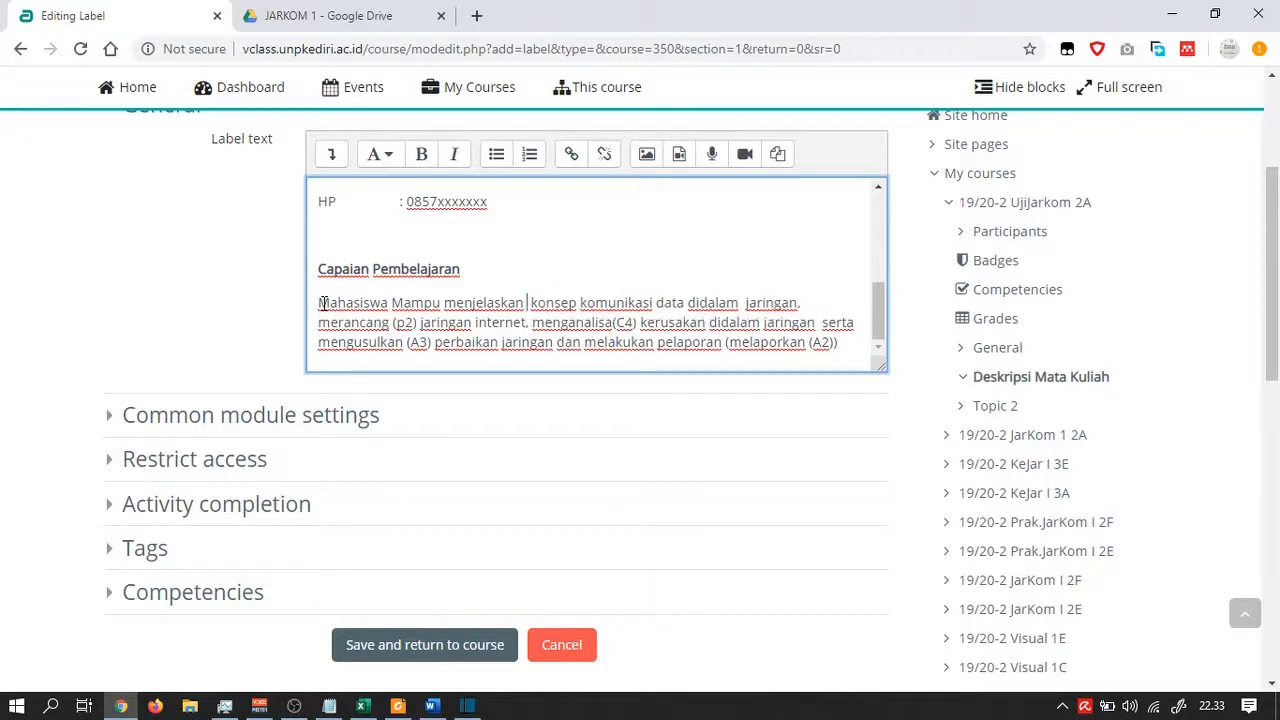
key("Delete")
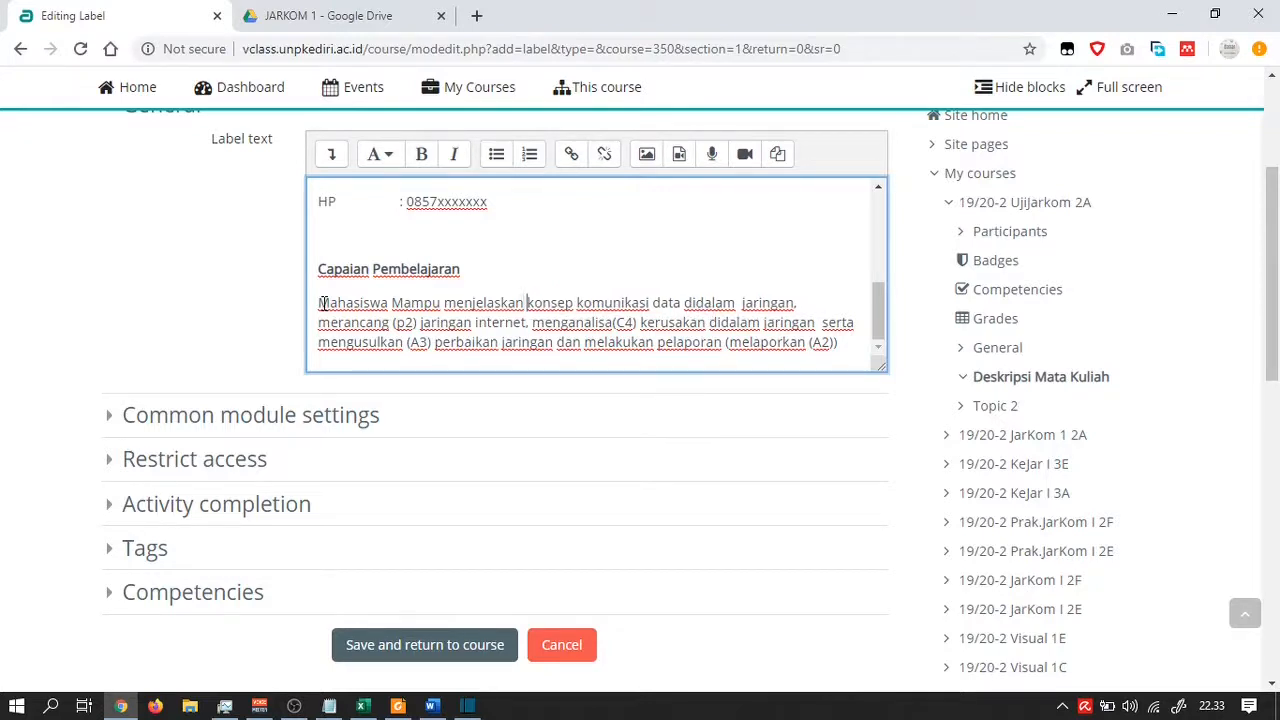
key("Right")
key("Right")
key("Right")
key("Right")
key("Right")
key("Right")
key("Left")
key("Left")
key("BackSpace")
Delete the (p2), (C4), (A3) and (A2)) codes and end the sentence with a period
key("shift+Left")
key("shift+Left")
key("shift+Left")
key("shift+Left")
key("BackSpace")
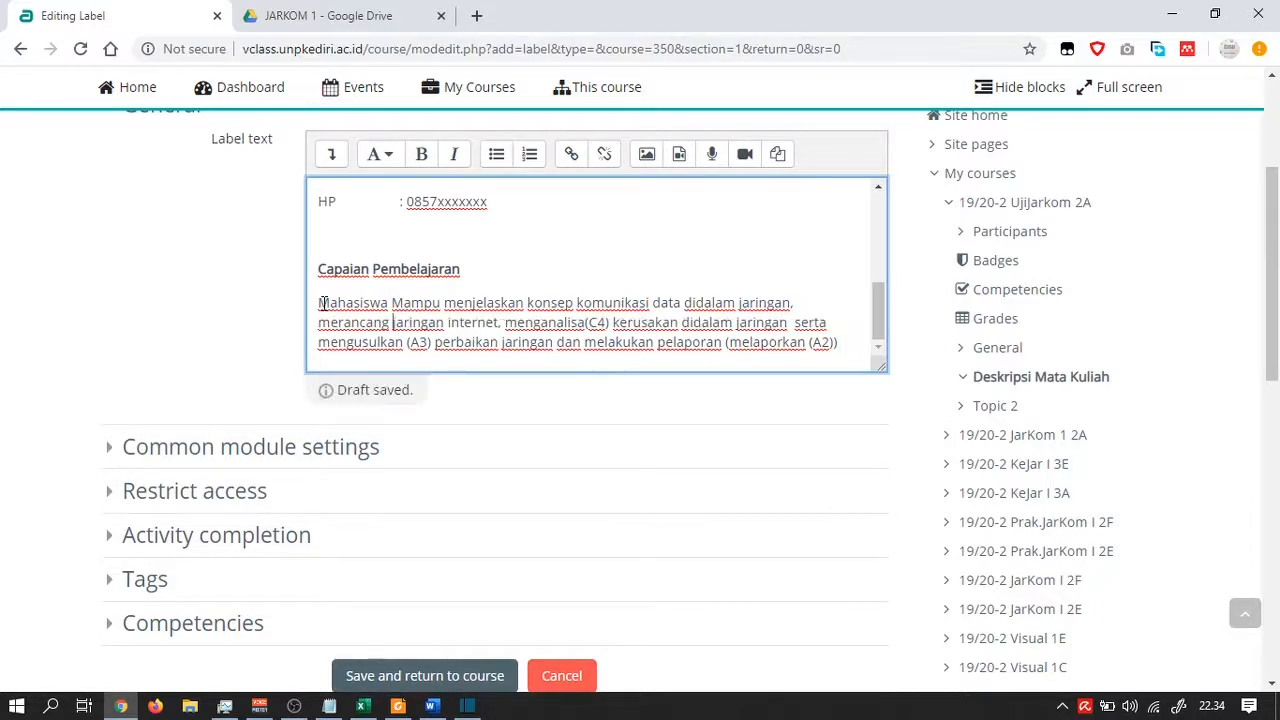
key("Right")
key("Right")
key("Right")
key("Right")
key("Right")
key("Right")
key("Right")
key("Right")
key("Right")
key("Right")
key("Right")
key("Right")
key("Right")
key("Right")
key("Right")
key("Right")
key("Right")
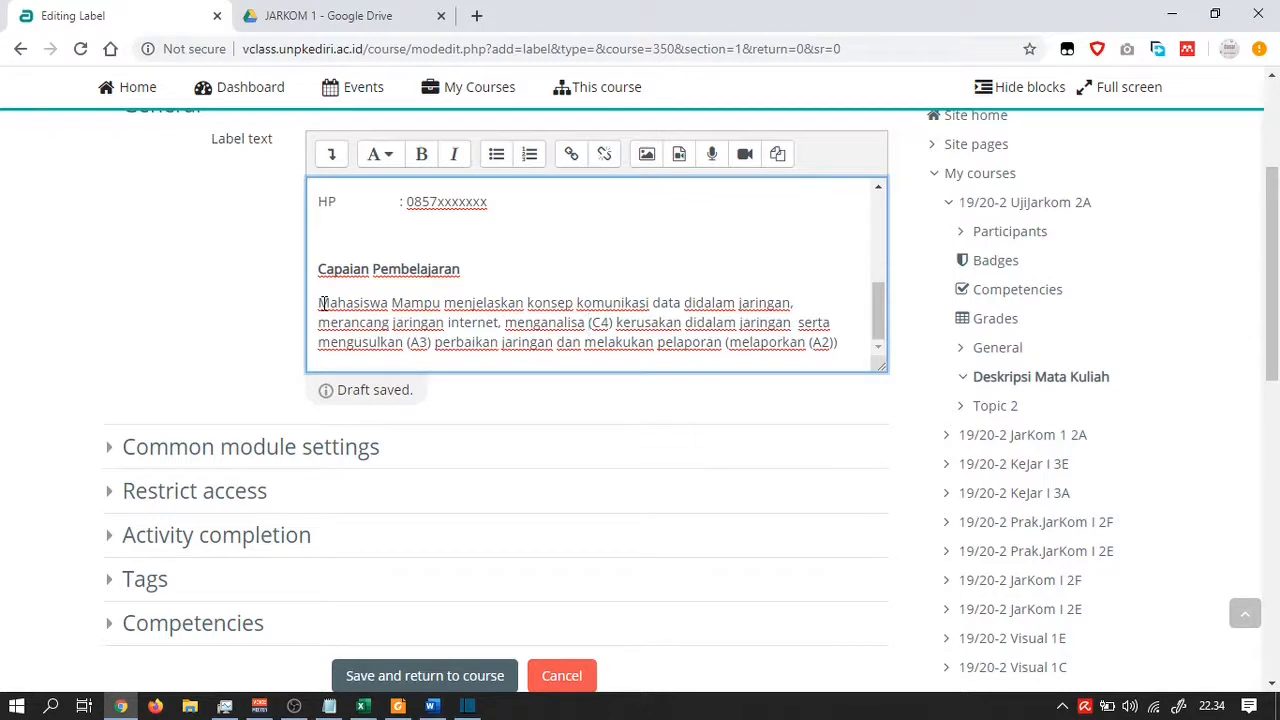
key("shift+Right")
key("shift+Right")
key("shift+Right")
key("shift+Right")
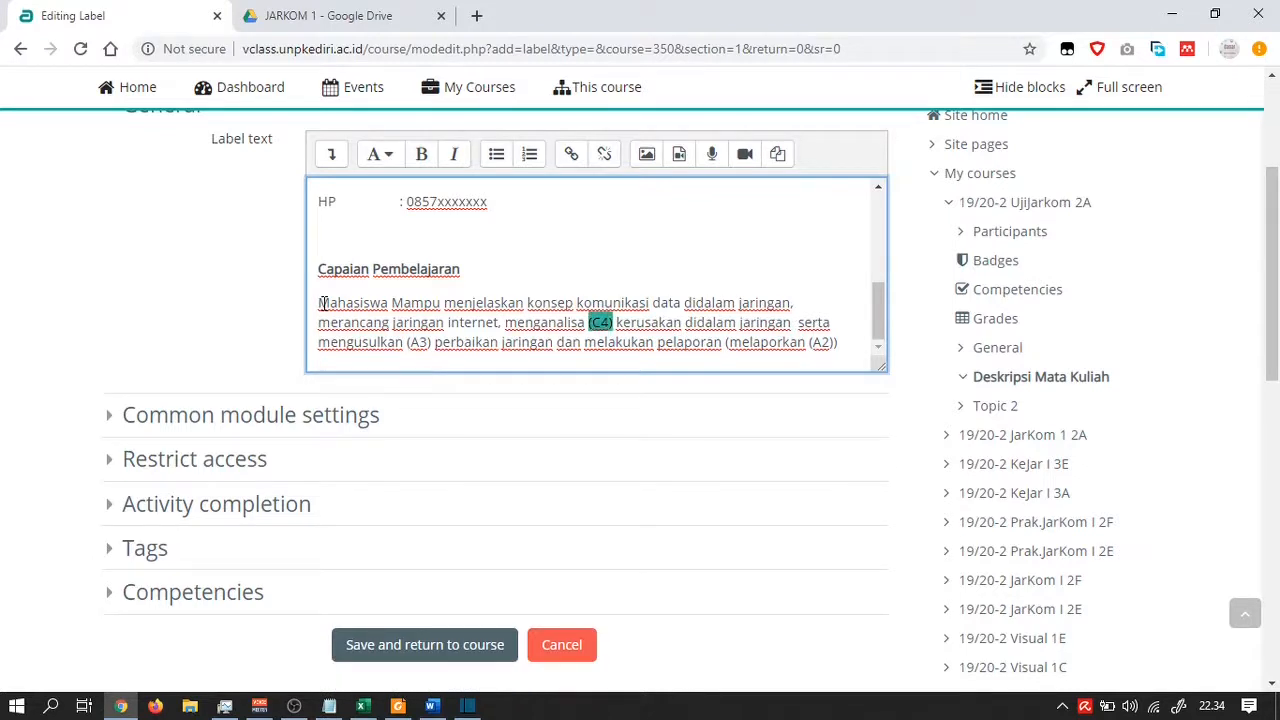
key("BackSpace")
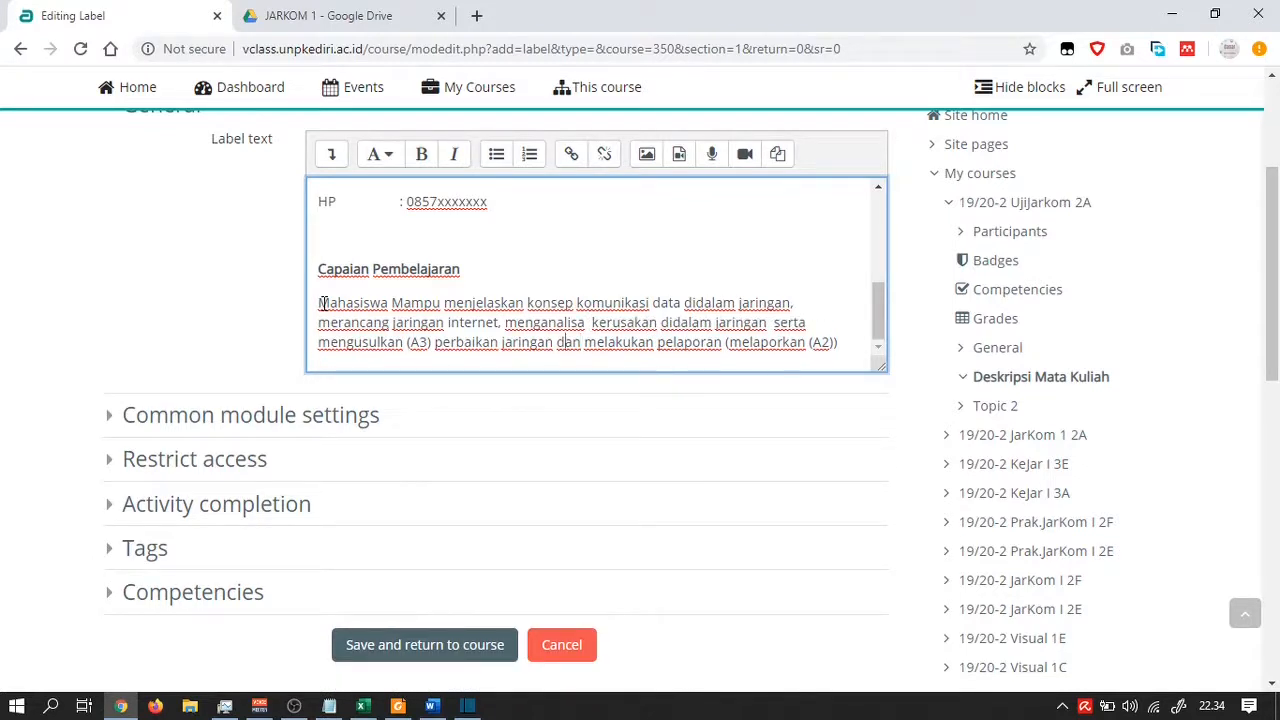
key("shift+Left")
key("shift+Left")
key("shift+Left")
key("shift+Left")
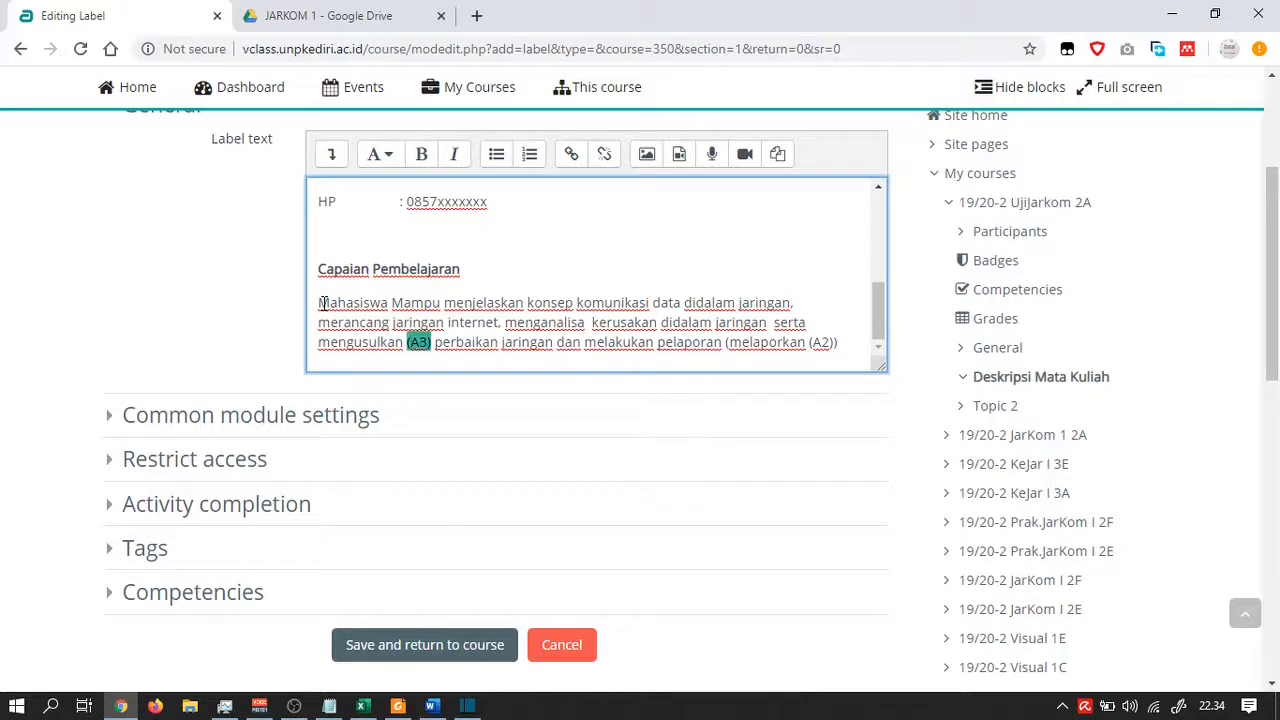
key("BackSpace")
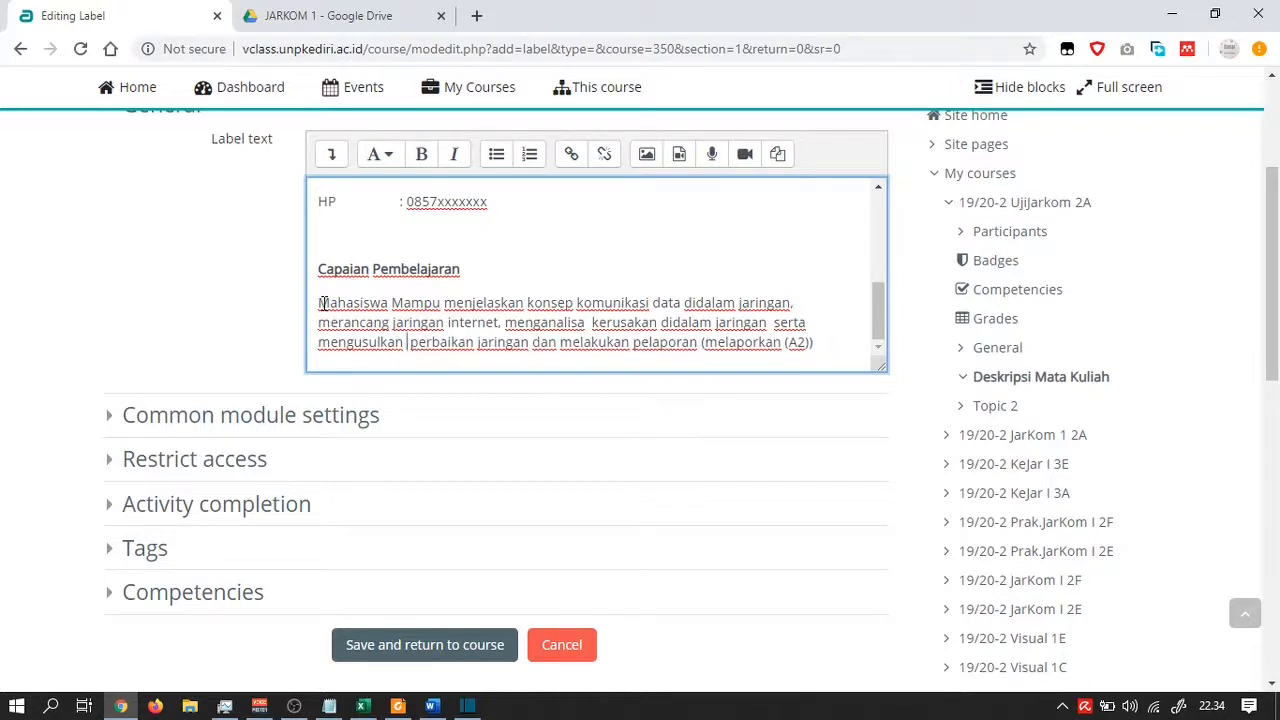
key("shift+Left")
key("shift+Left")
key("shift+Left")
key("shift+Left")
key("shift+Left")
key("BackSpace")
key("BackSpace")
type(".")
Scroll back through the finished label text to review it
key("alt+Tab")
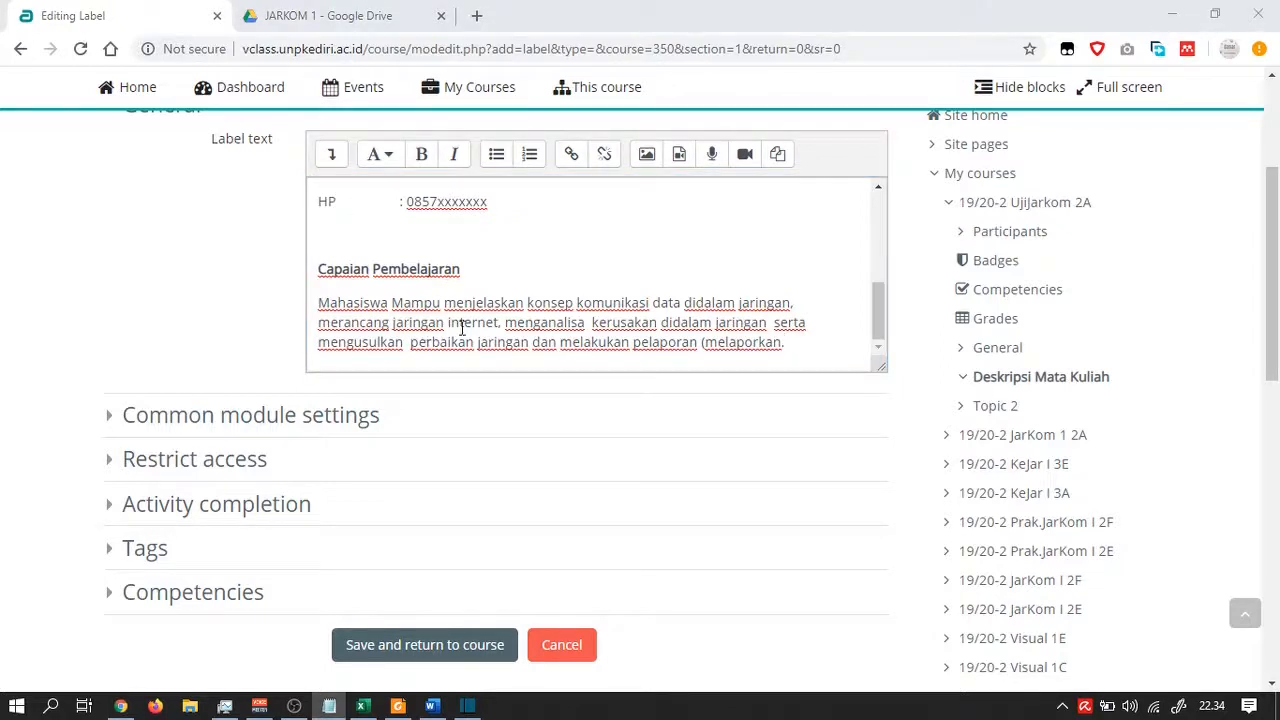
scroll(464, 326, "up", 1)
scroll(464, 326, "up", 5)
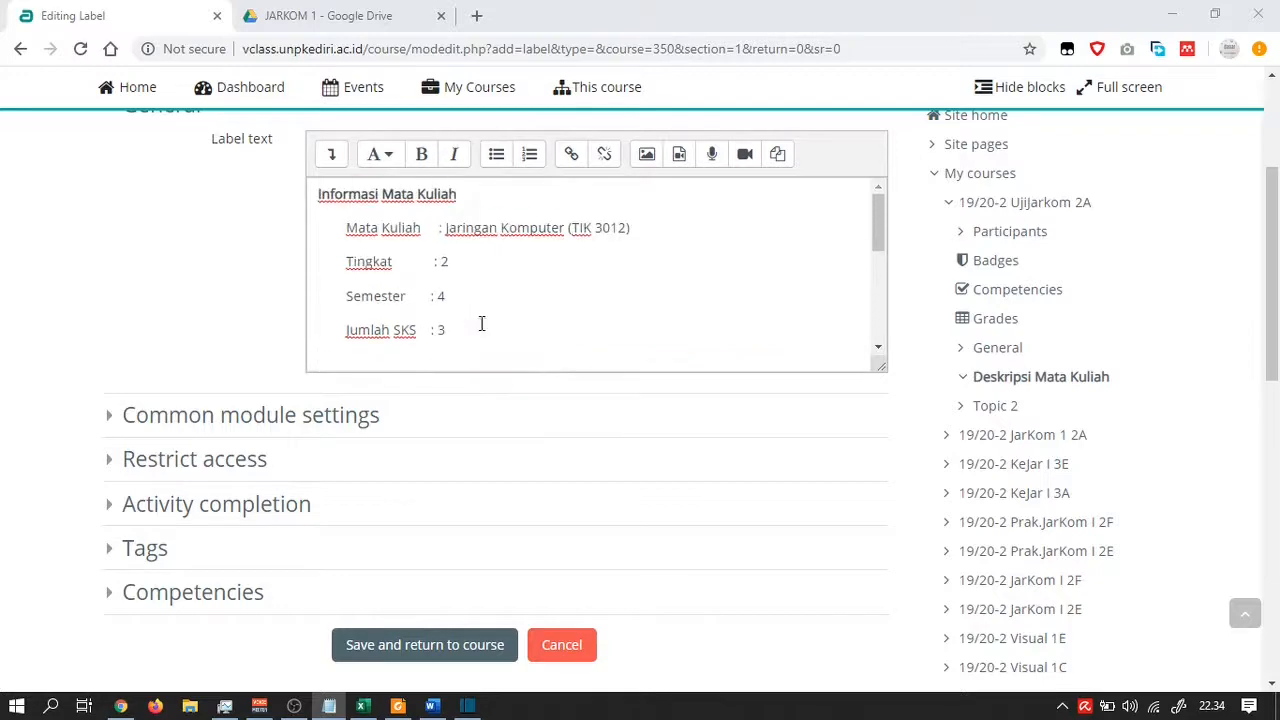
scroll(529, 314, "up", 2)
scroll(537, 358, "down", 2)
Save the label and review its Informasi Mata Kuliah, Informasi Kontak and Capaian Pembelajaran blocks on the course page
left_click(451, 650)
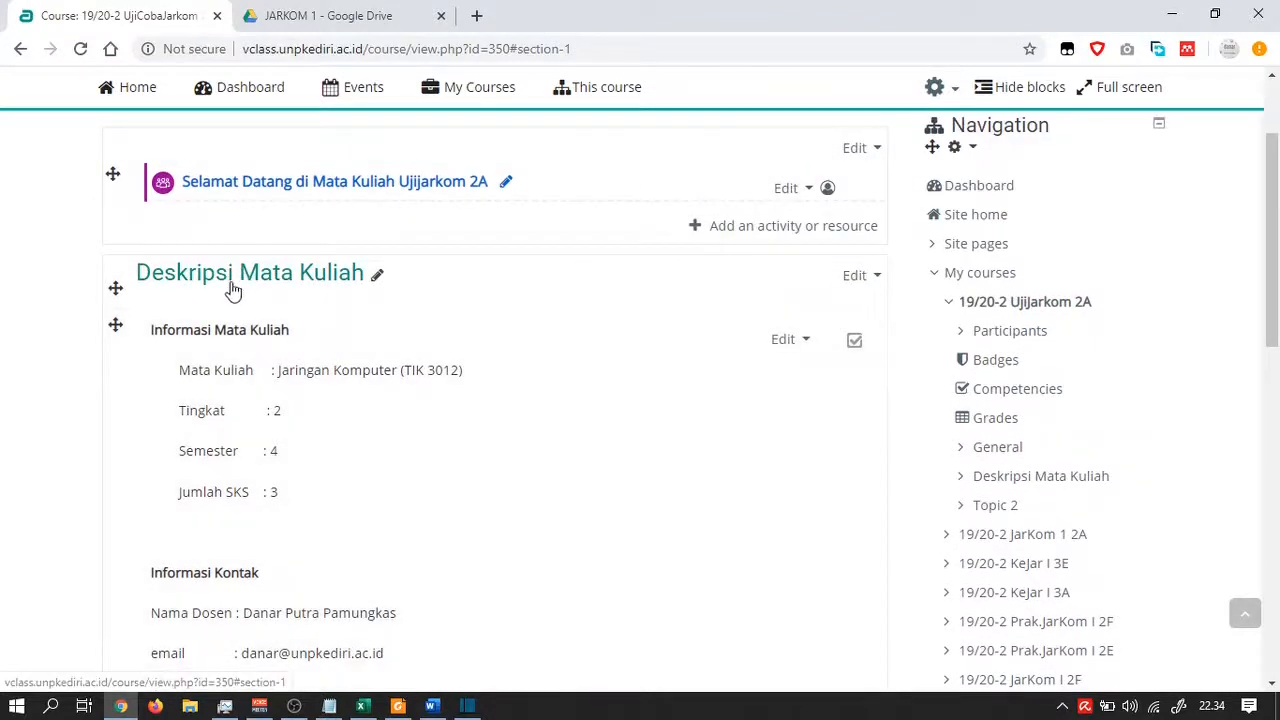
scroll(232, 290, "down", 3)
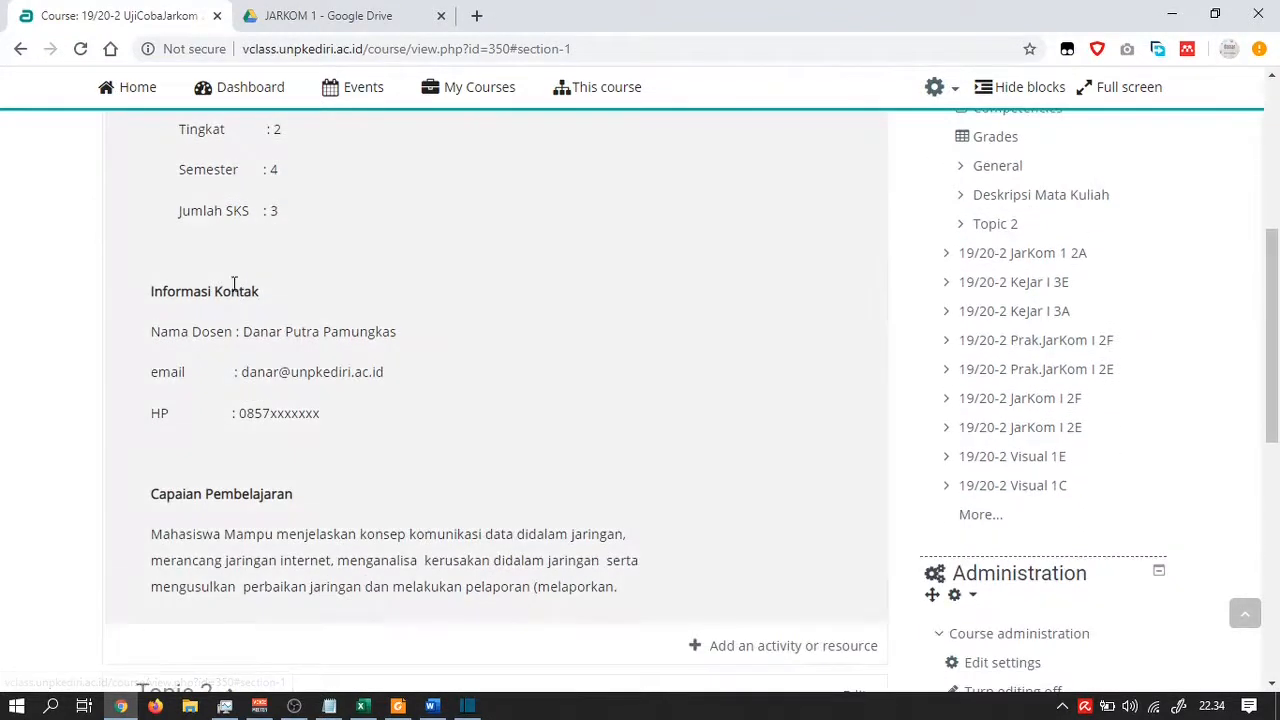
scroll(428, 524, "down", 2)
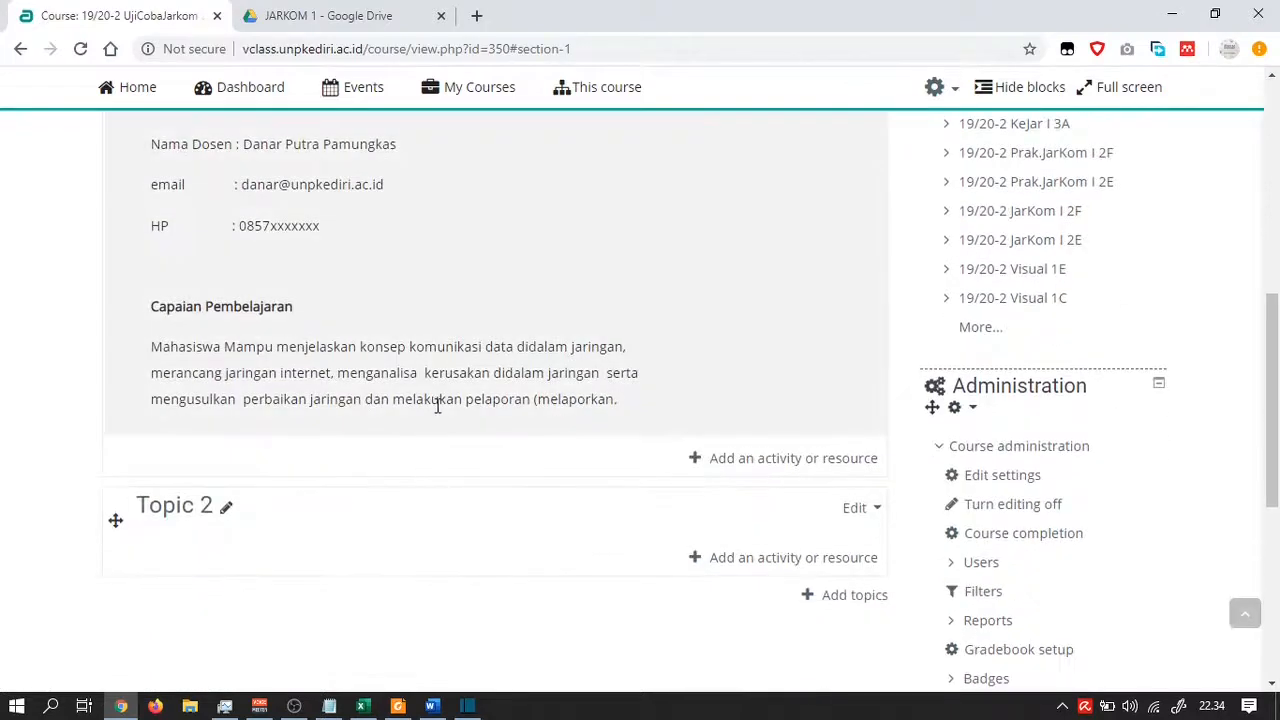
scroll(438, 406, "up", 1)
scroll(437, 405, "up", 1)
scroll(436, 405, "up", 1)
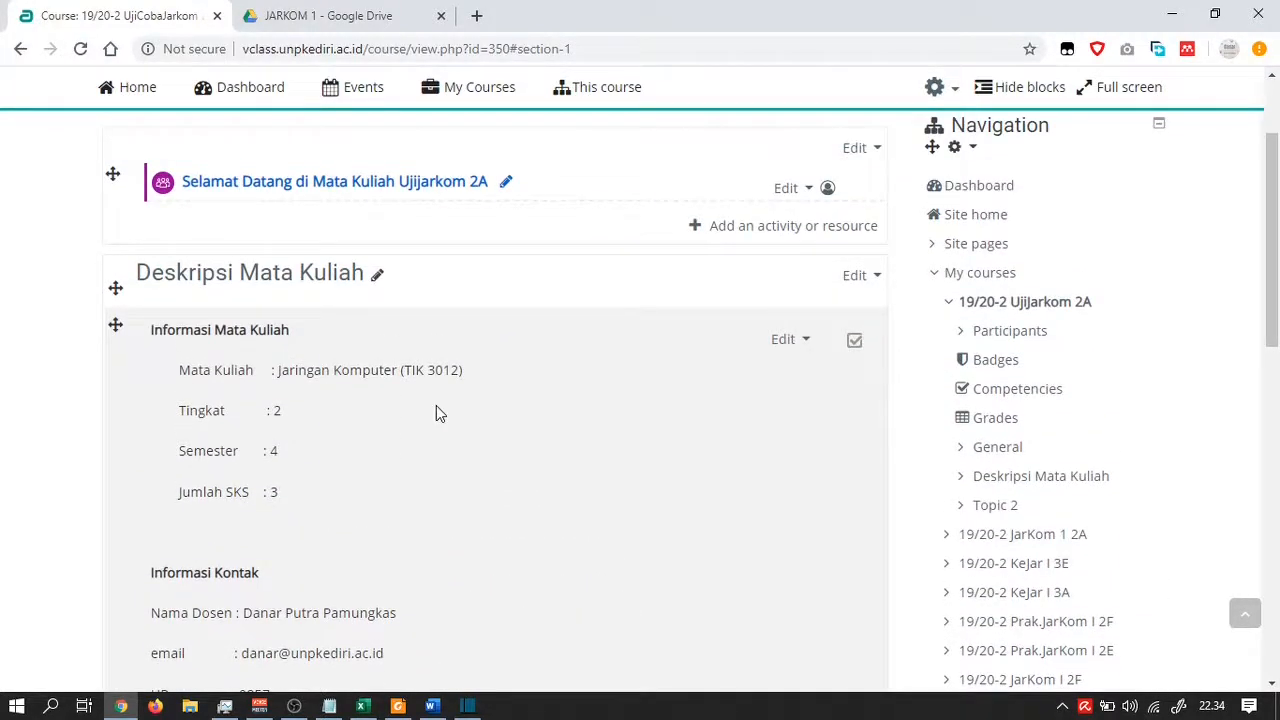
scroll(436, 410, "down", 2)
scroll(436, 408, "down", 1)
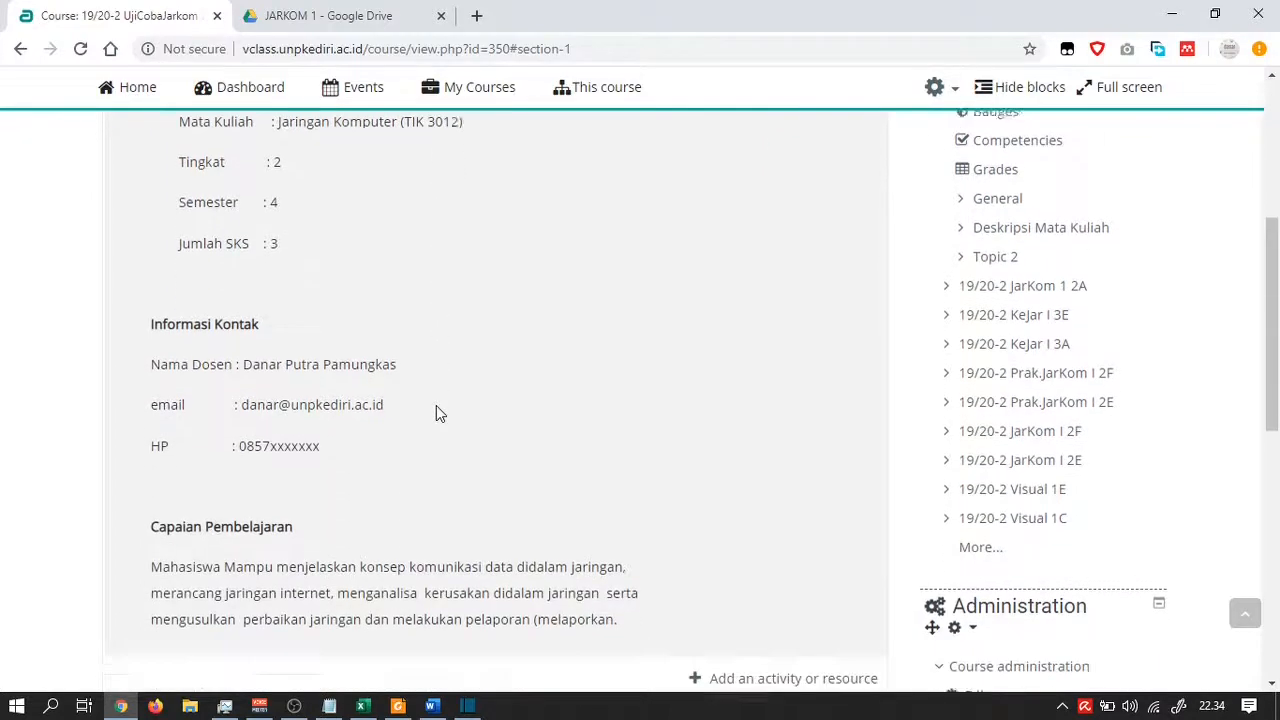
scroll(436, 408, "up", 2)
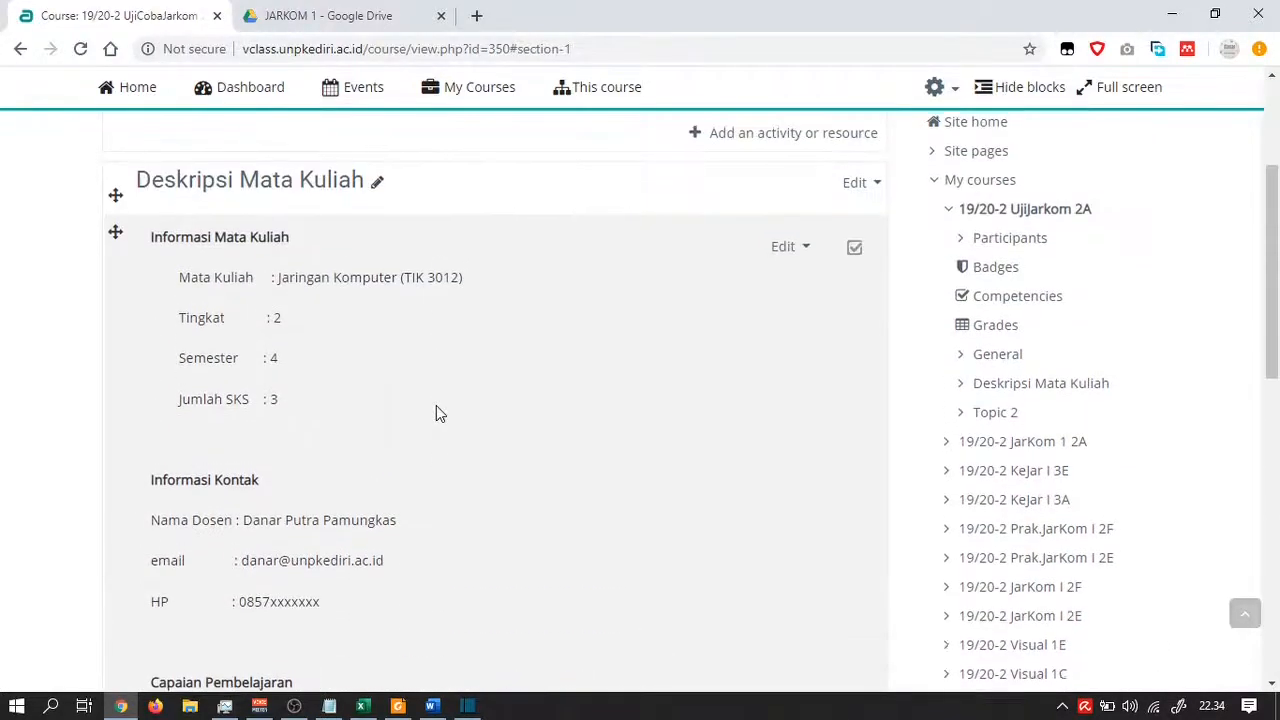
scroll(436, 405, "up", 3)
scroll(436, 405, "down", 1)
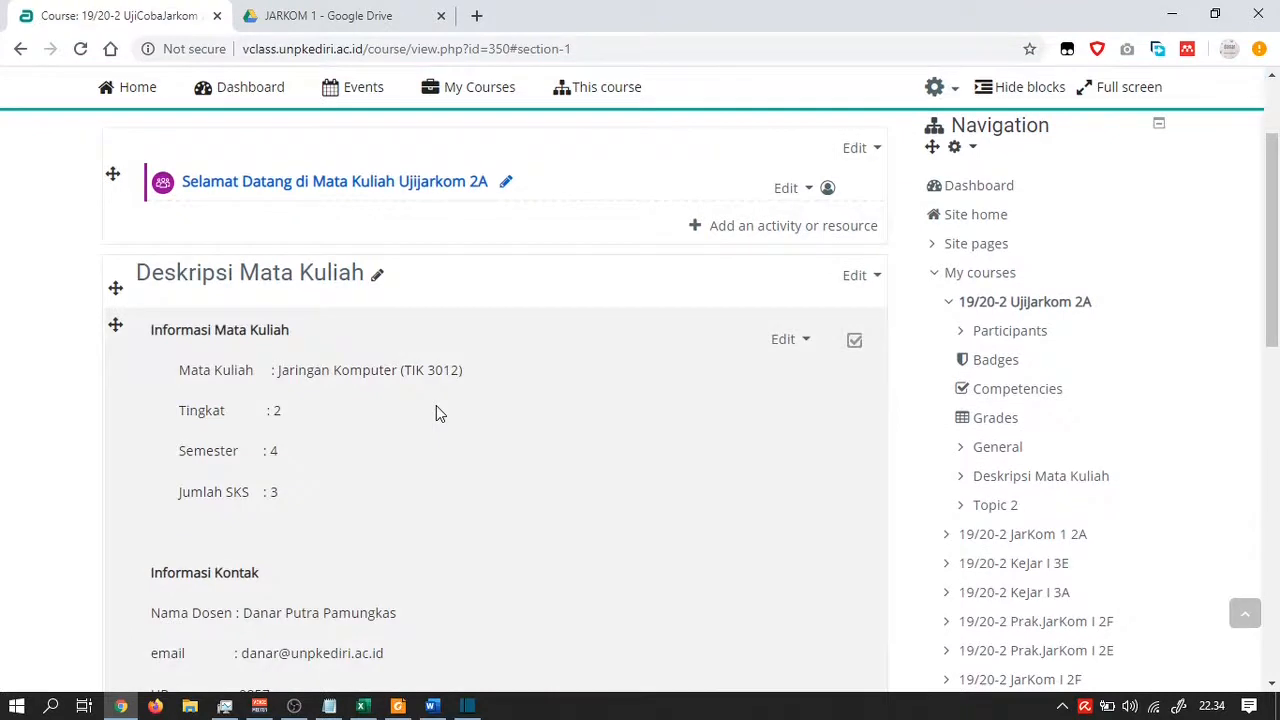
scroll(436, 410, "down", 1)
scroll(436, 410, "down", 1)
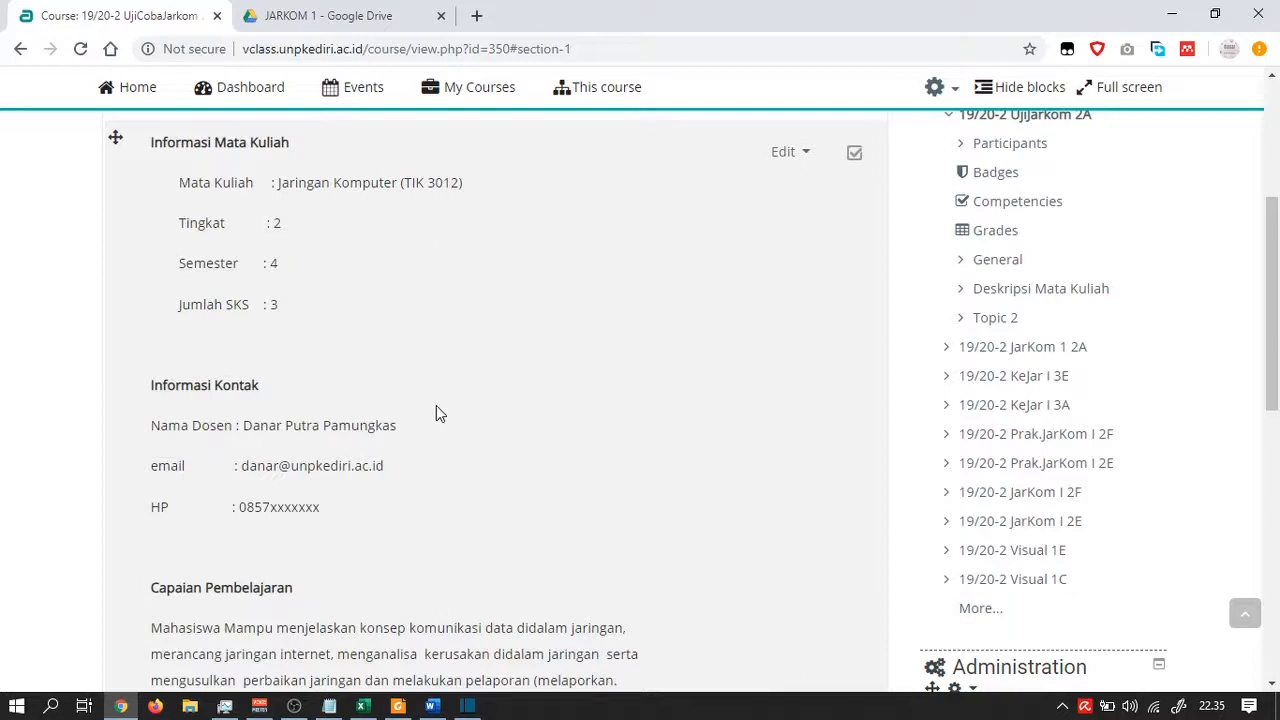
scroll(436, 408, "up", 2)
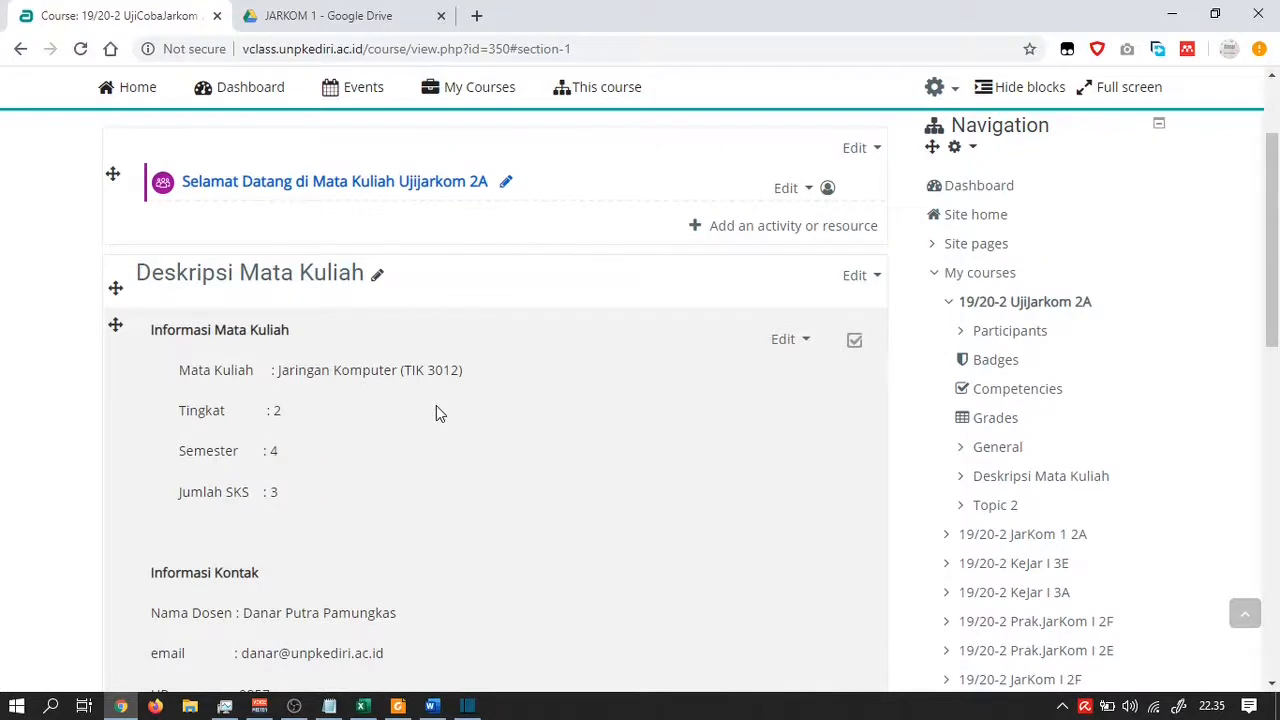
scroll(464, 403, "up", 2)
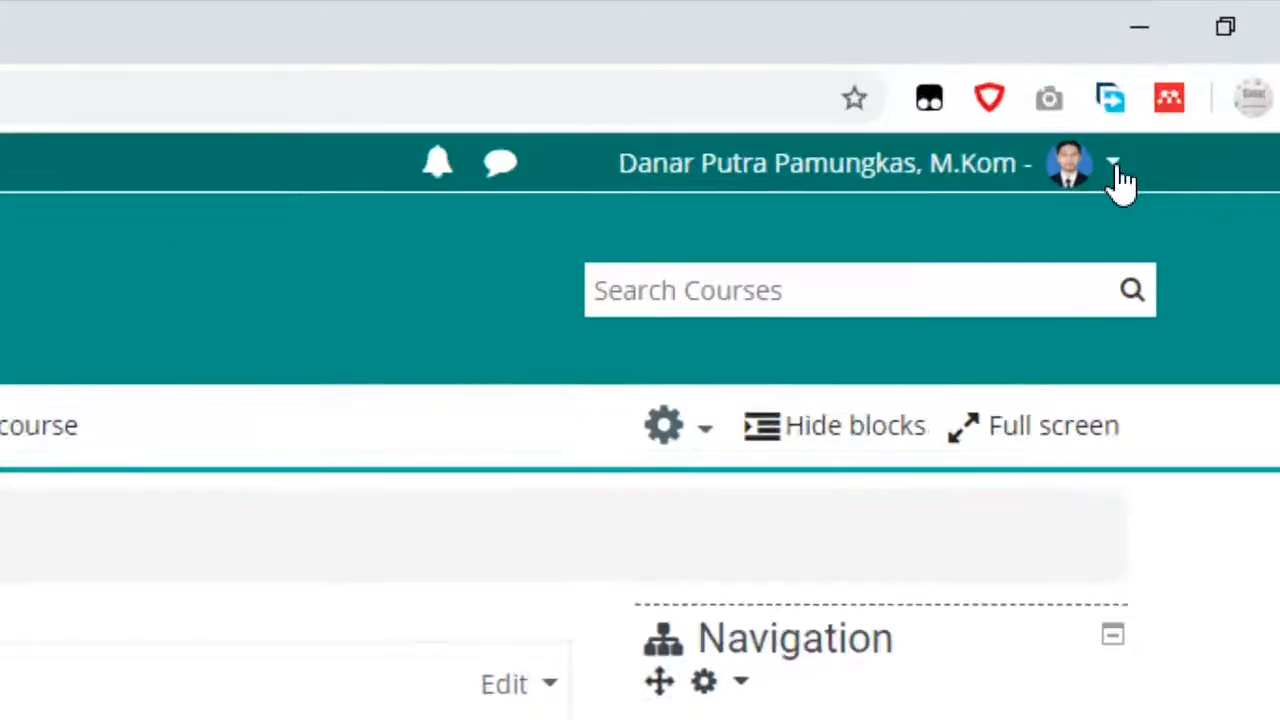
Switch role to Student and scroll the course to see the Jaringan Komputer (TIK 3012) label
left_click(1117, 176)
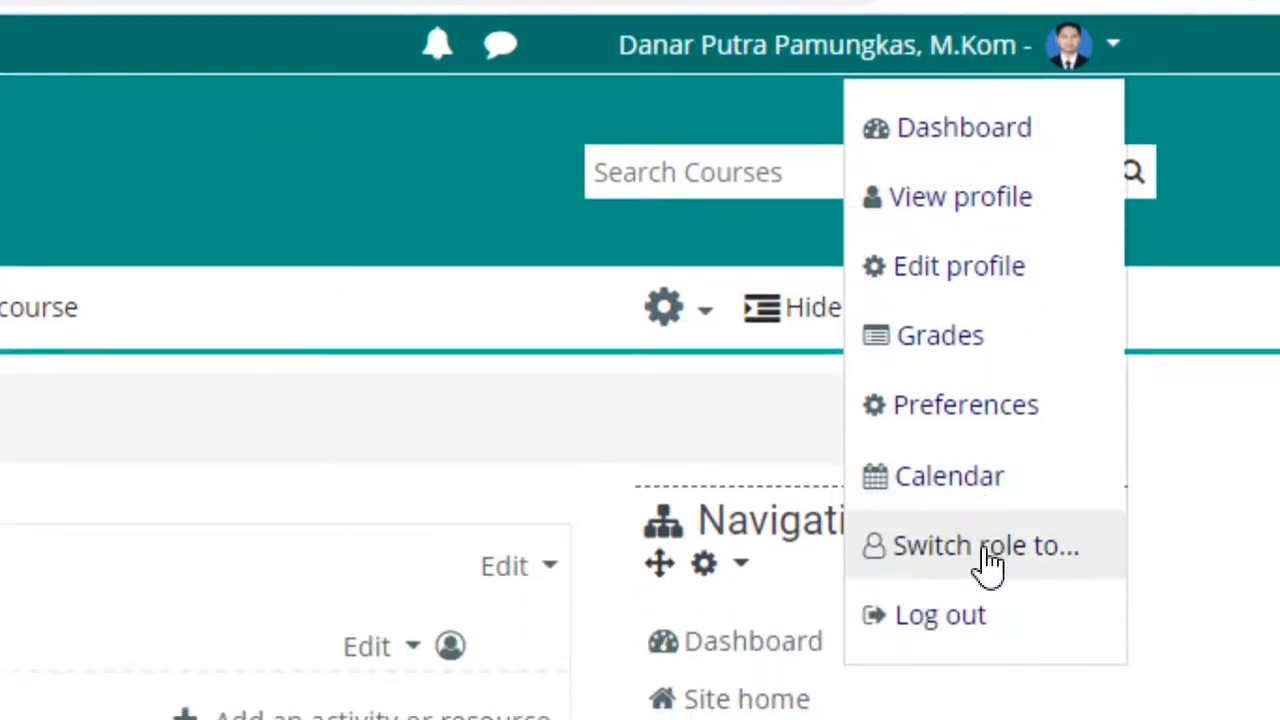
left_click(985, 548)
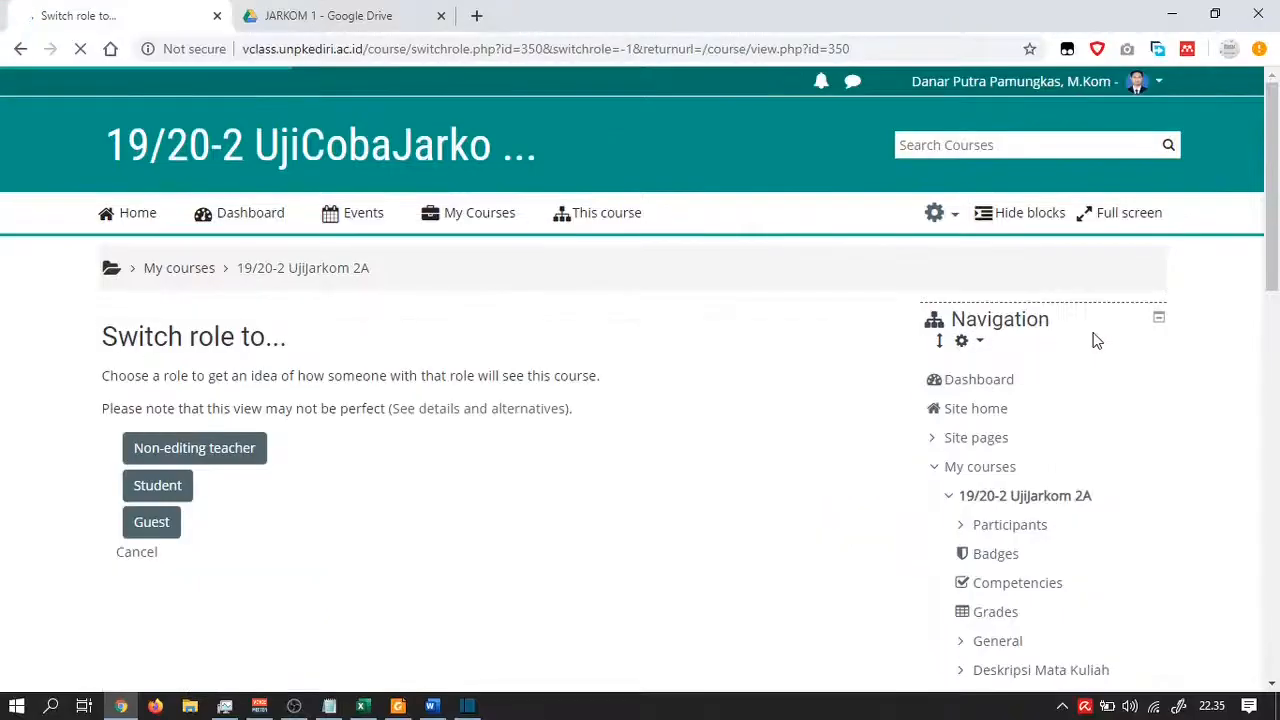
left_click(160, 485)
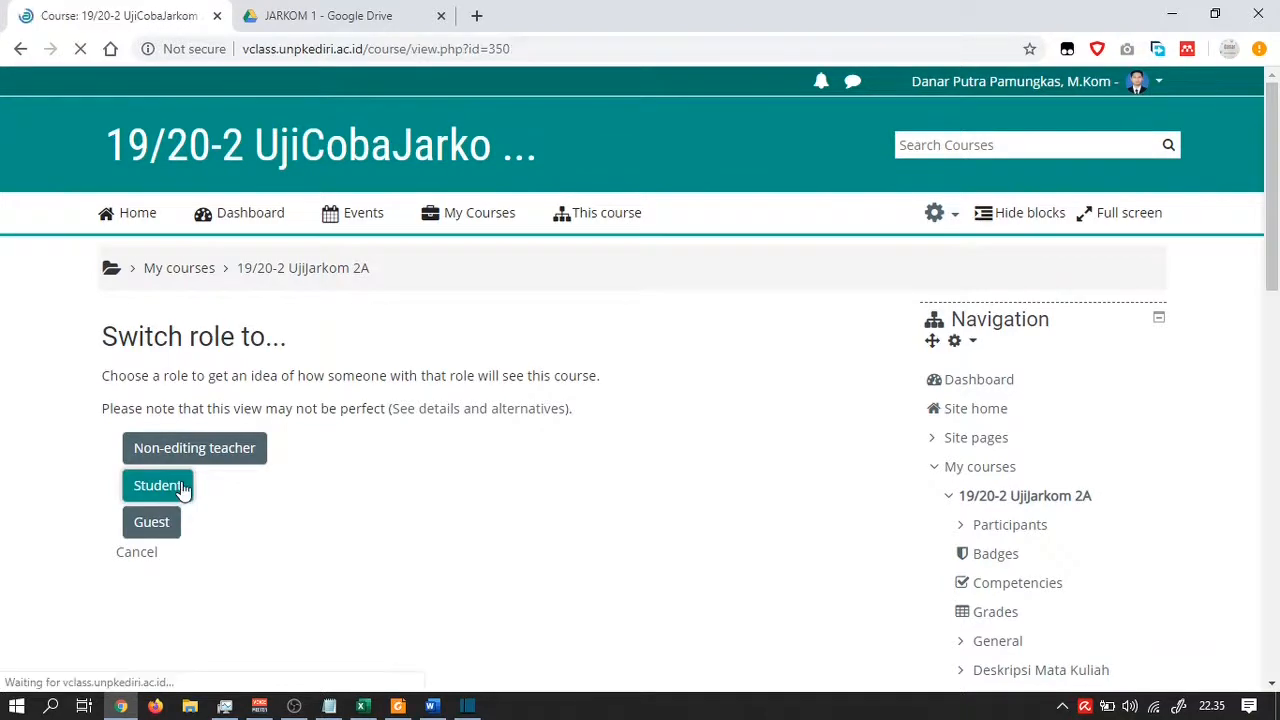
scroll(363, 455, "down", 5)
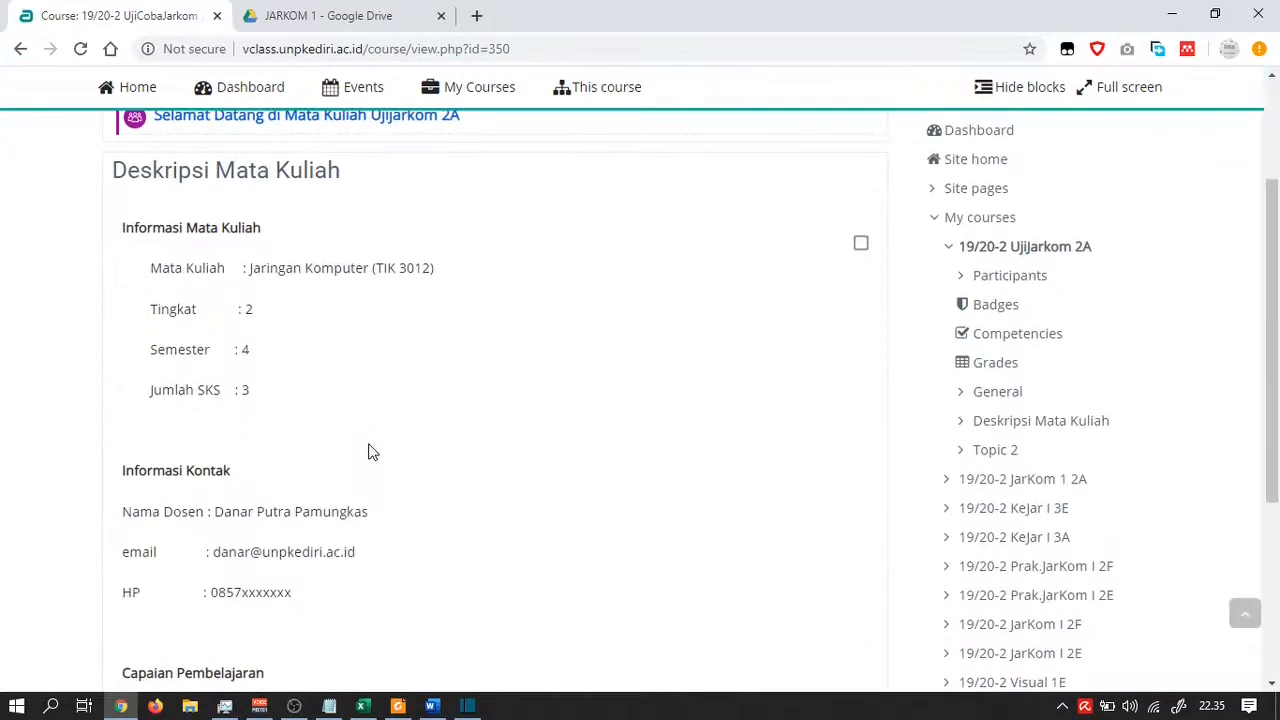
scroll(369, 452, "up", 3)
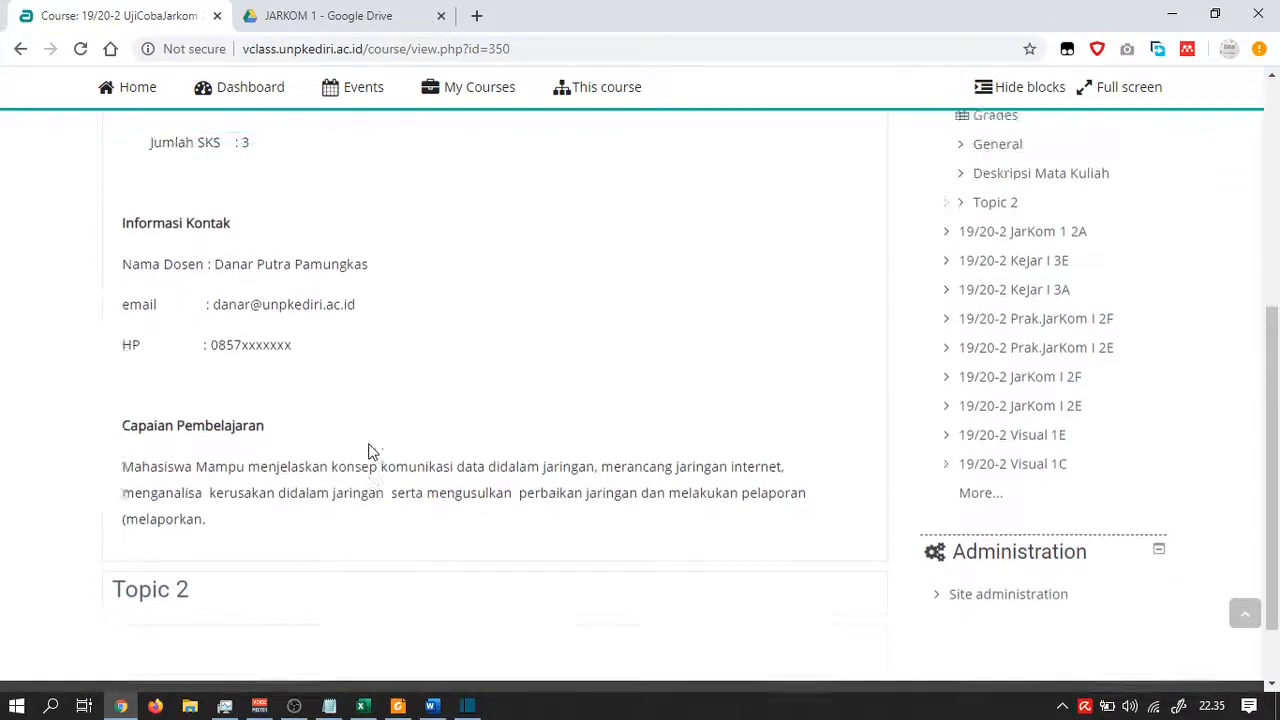
scroll(368, 452, "up", 2)
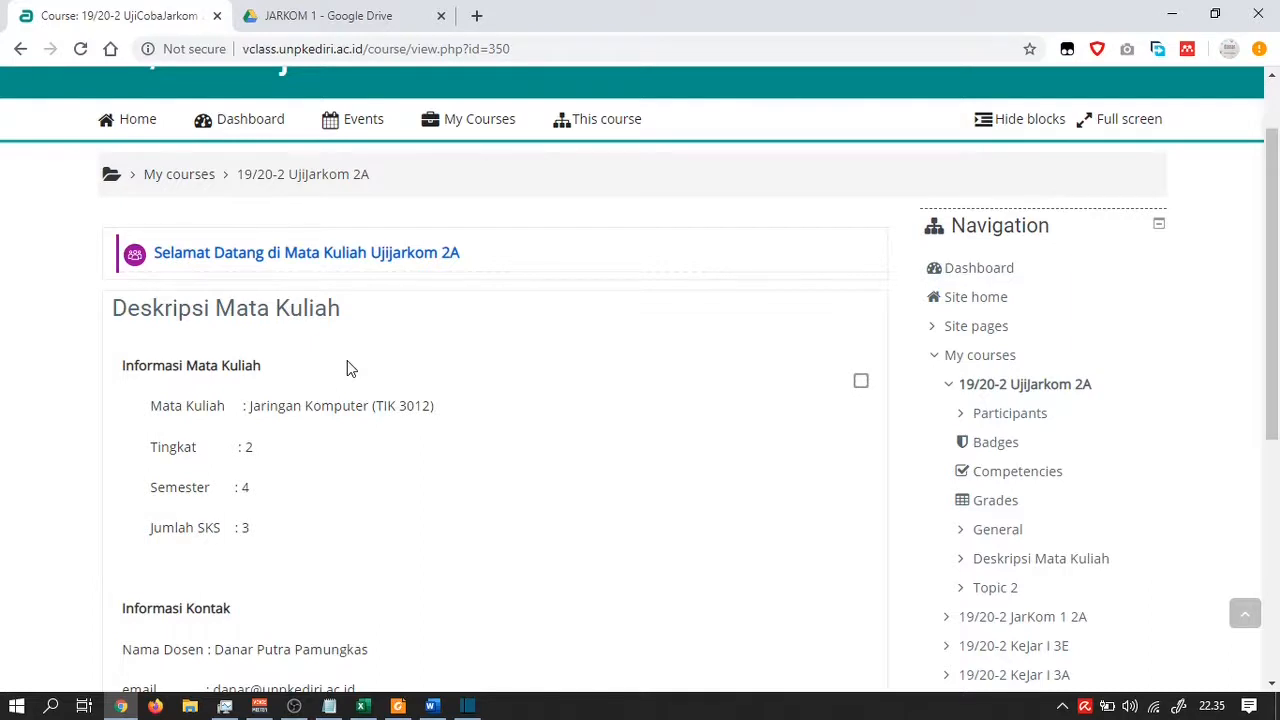
scroll(546, 417, "up", 2)
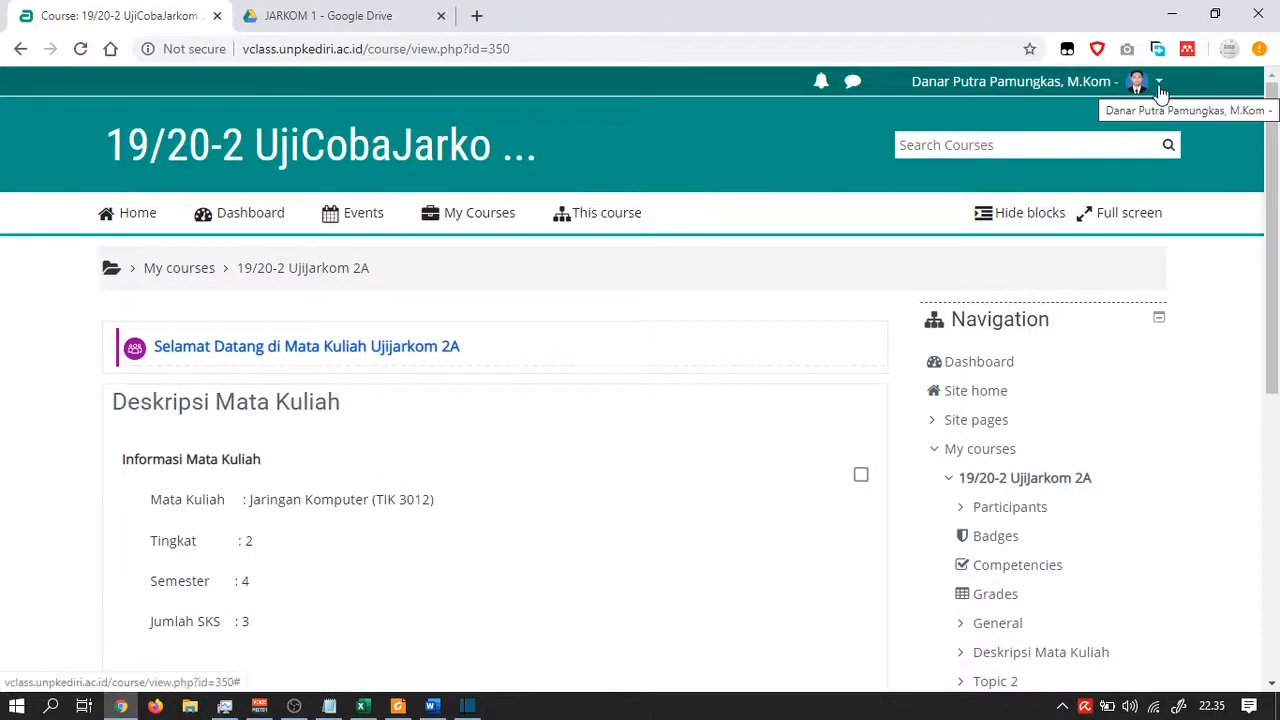
Leave the student preview and return to the normal teacher role on the course
left_click(1160, 88)
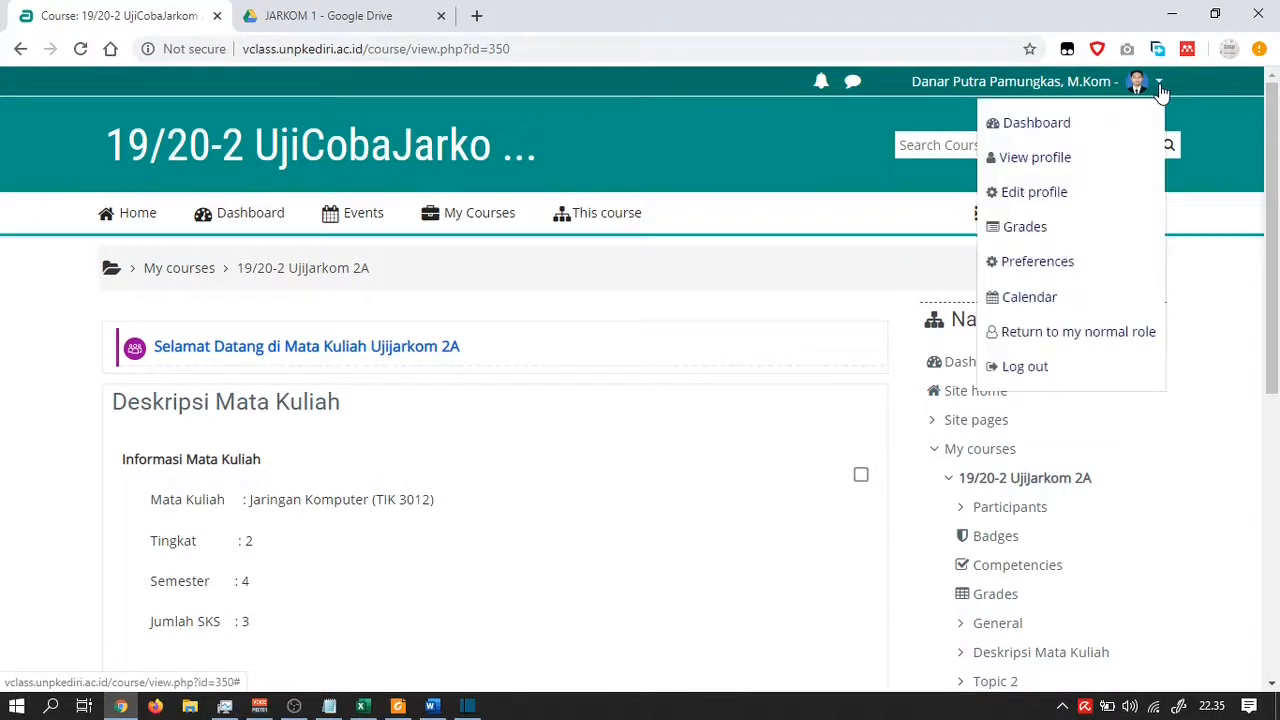
left_click(1066, 335)
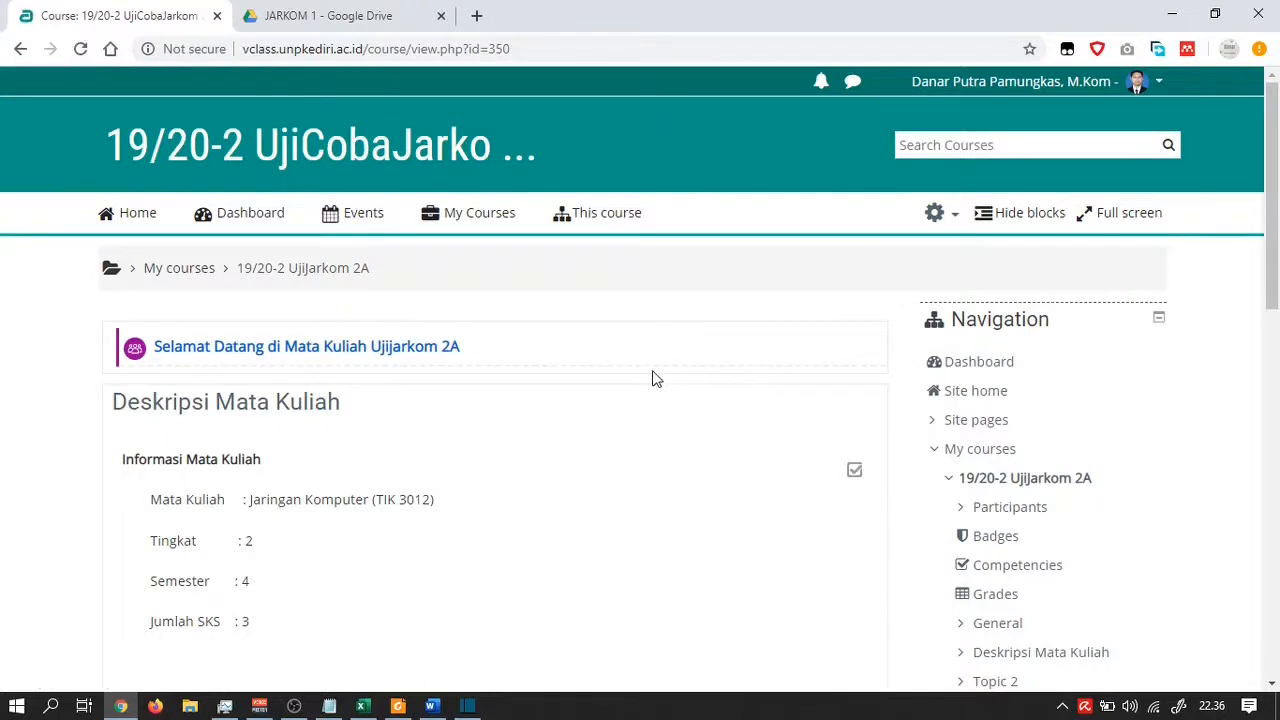
scroll(655, 378, "down", 3)
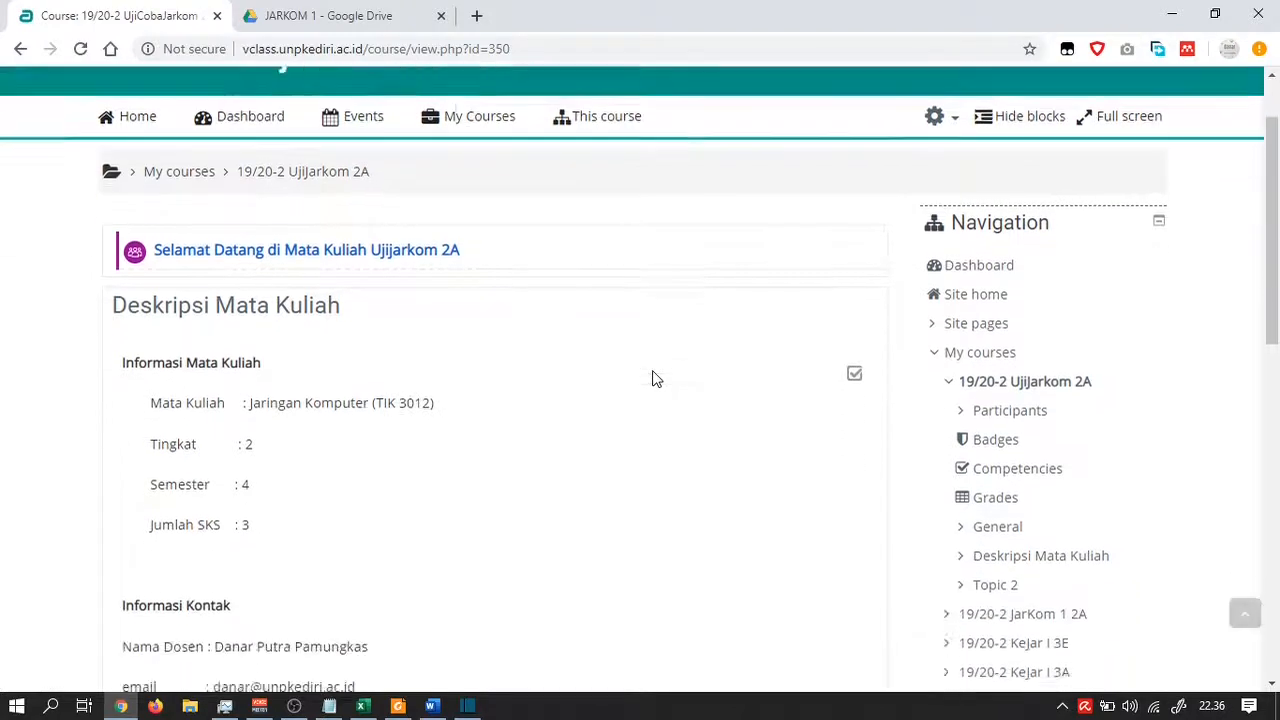
scroll(655, 378, "up", 3)
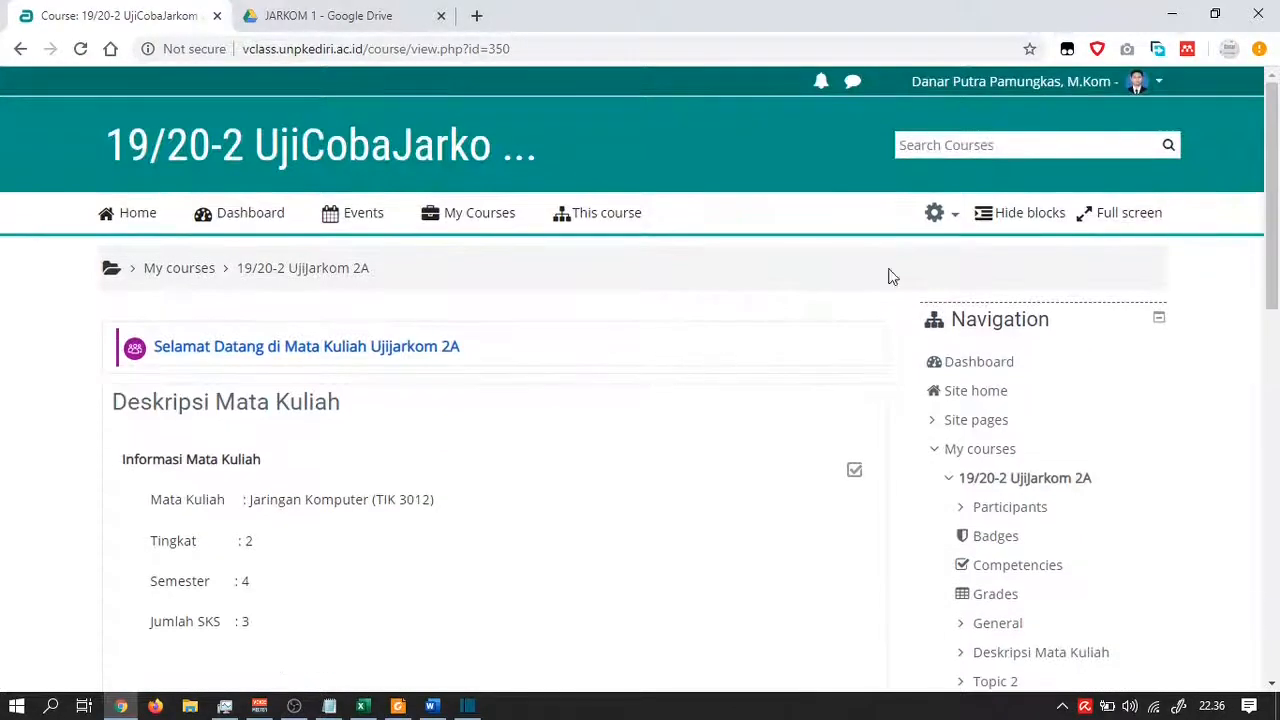
Turn editing on for the UjiJarkom 2A course page from the course administration menu
left_click(1152, 88)
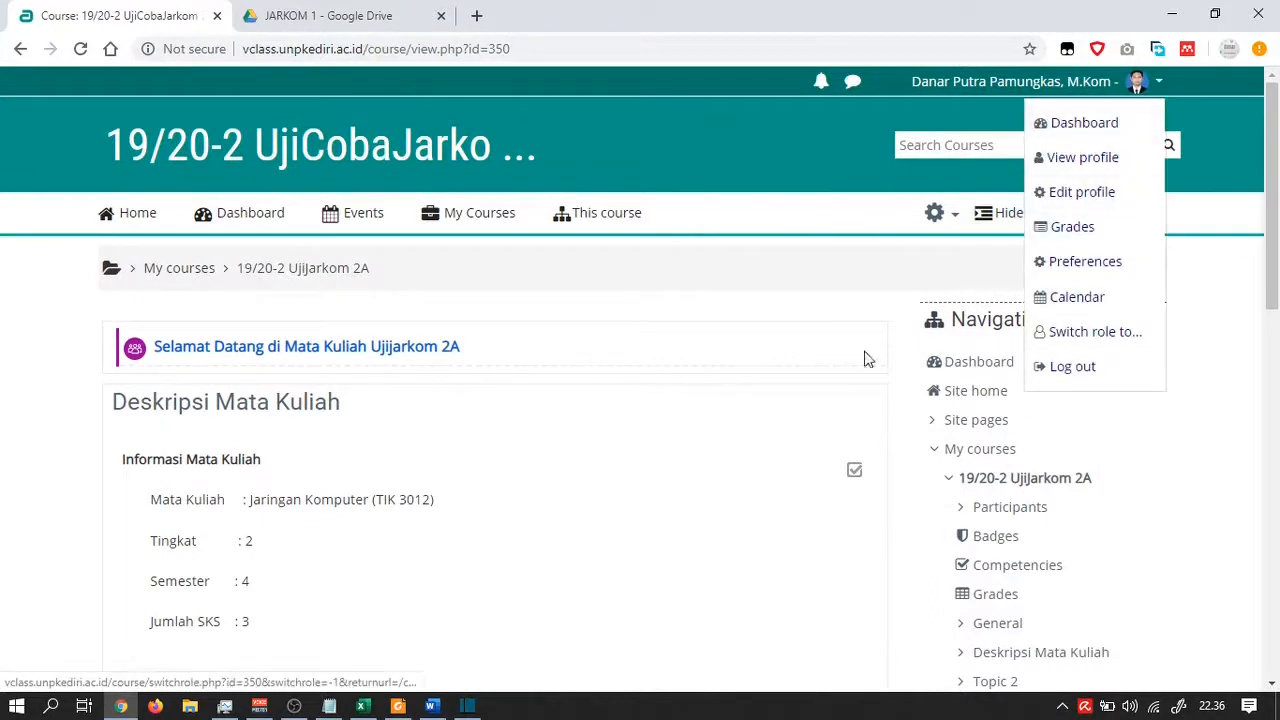
left_click(694, 340)
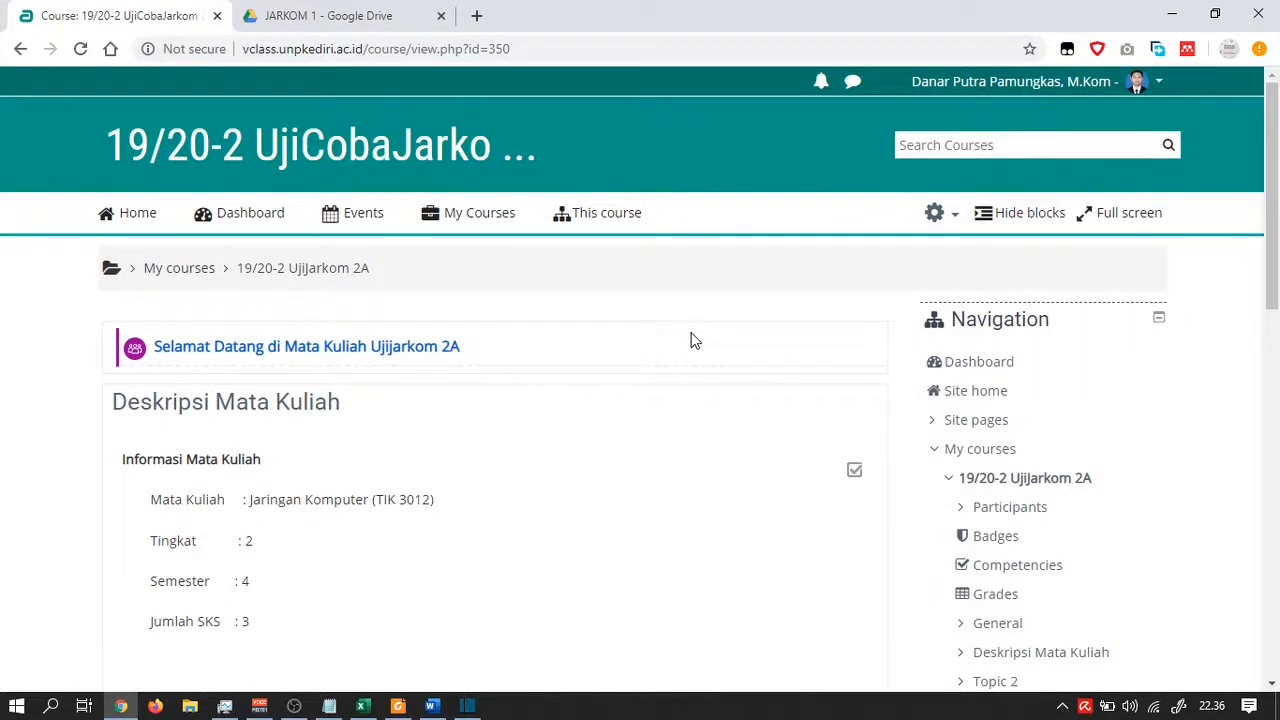
left_click(954, 216)
left_click(867, 290)
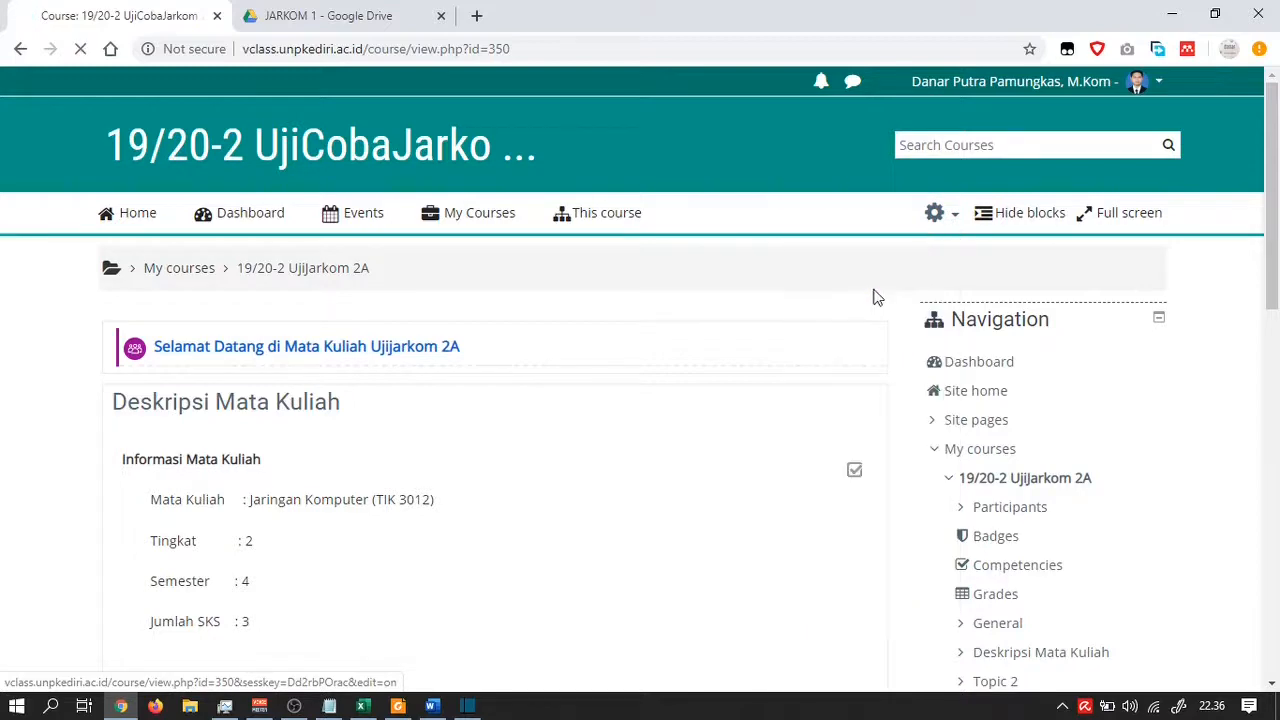
scroll(660, 388, "down", 4)
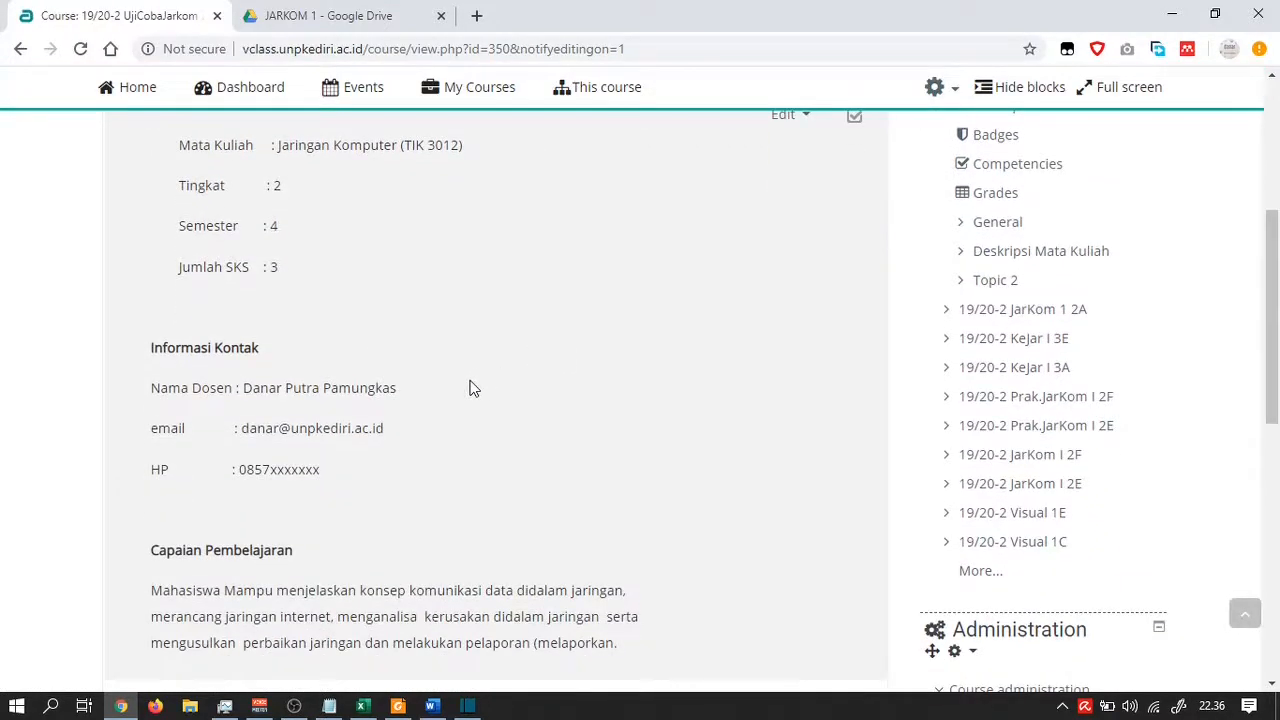
scroll(465, 384, "down", 1)
scroll(611, 463, "down", 1)
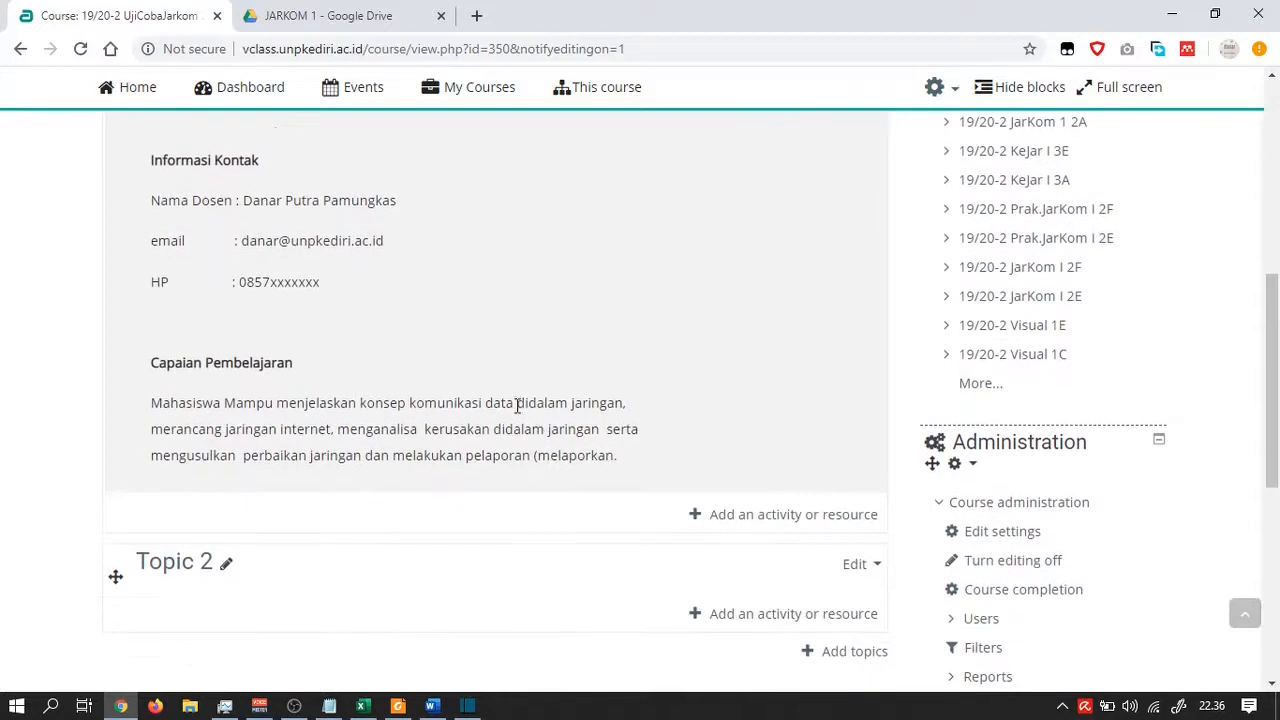
scroll(600, 389, "up", 4)
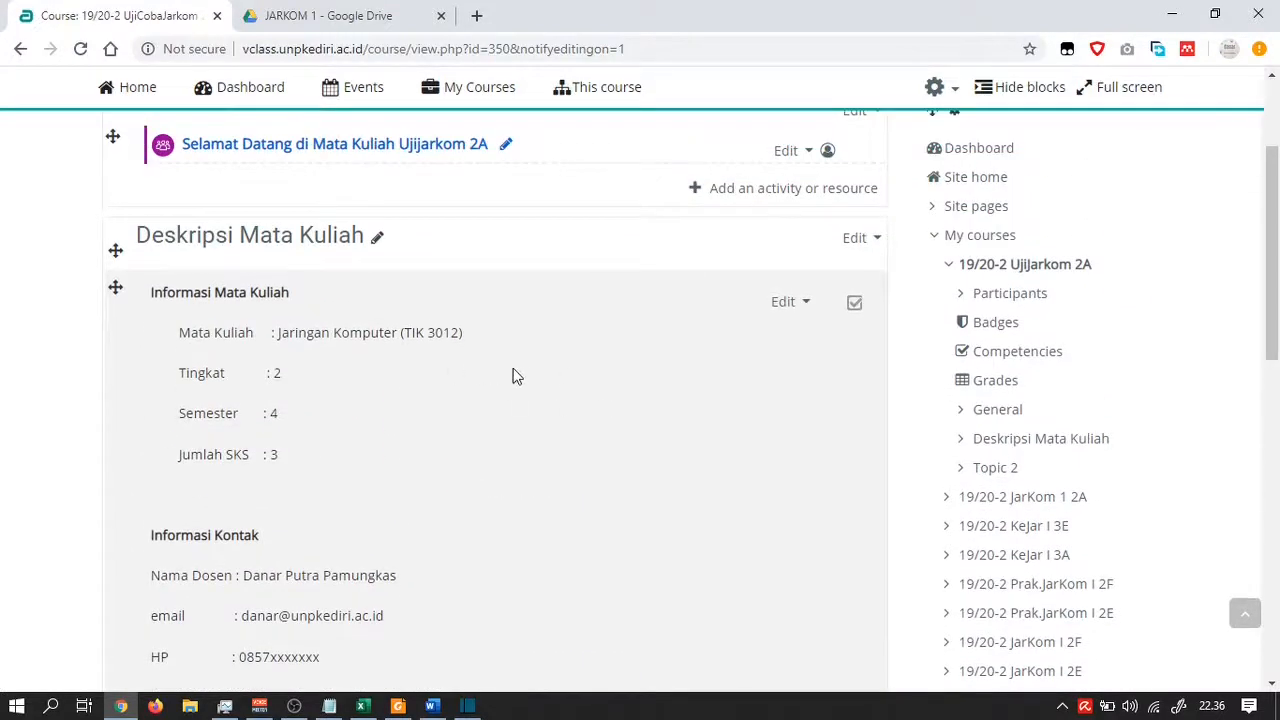
scroll(463, 358, "down", 4)
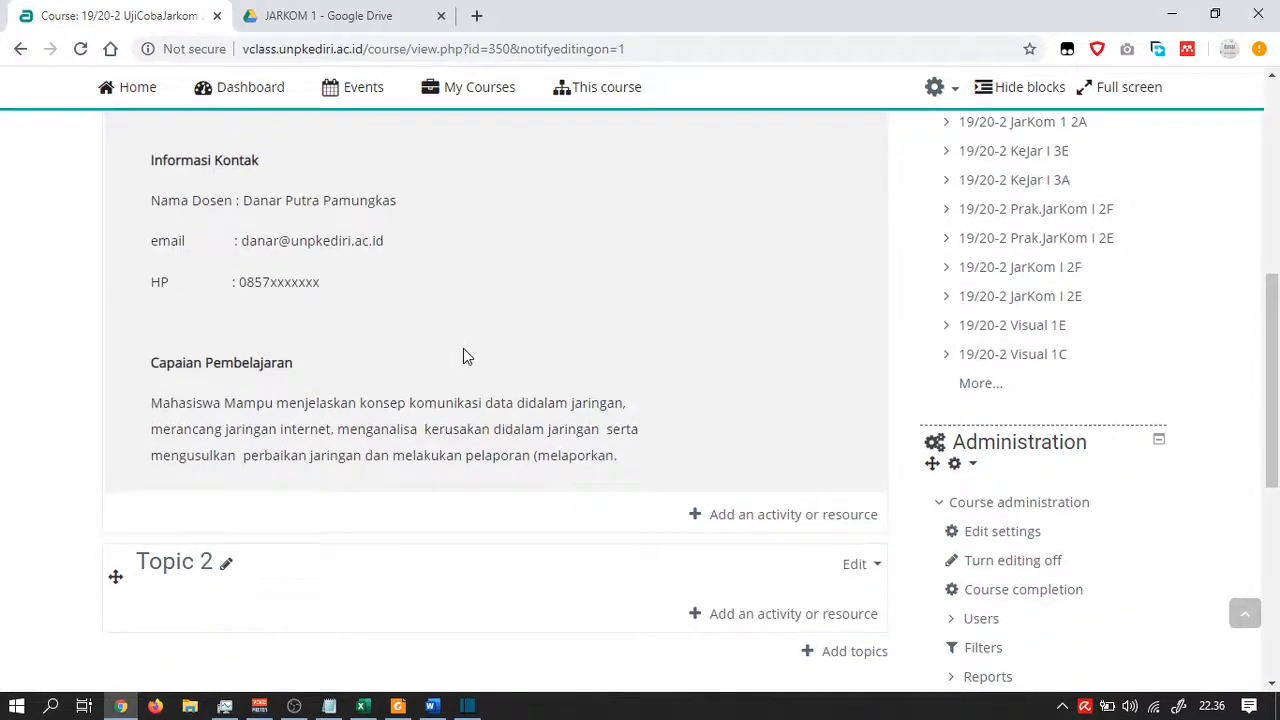
scroll(463, 356, "up", 3)
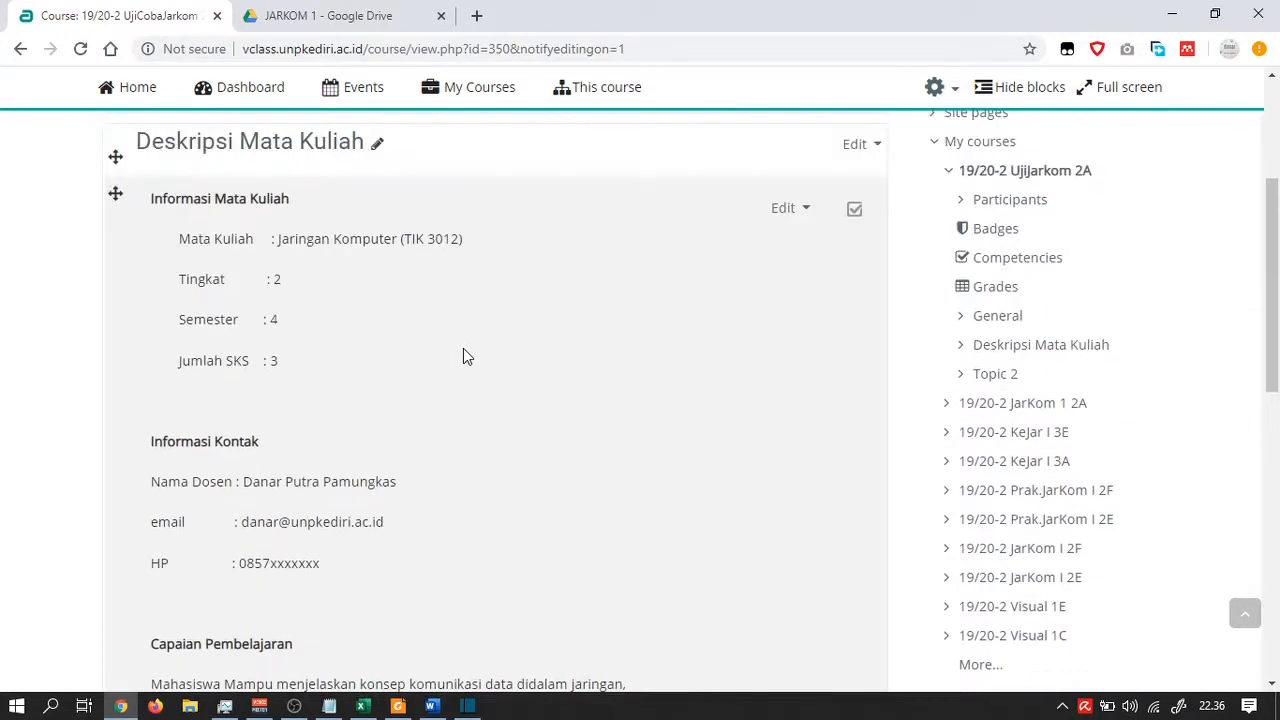
scroll(463, 357, "down", 3)
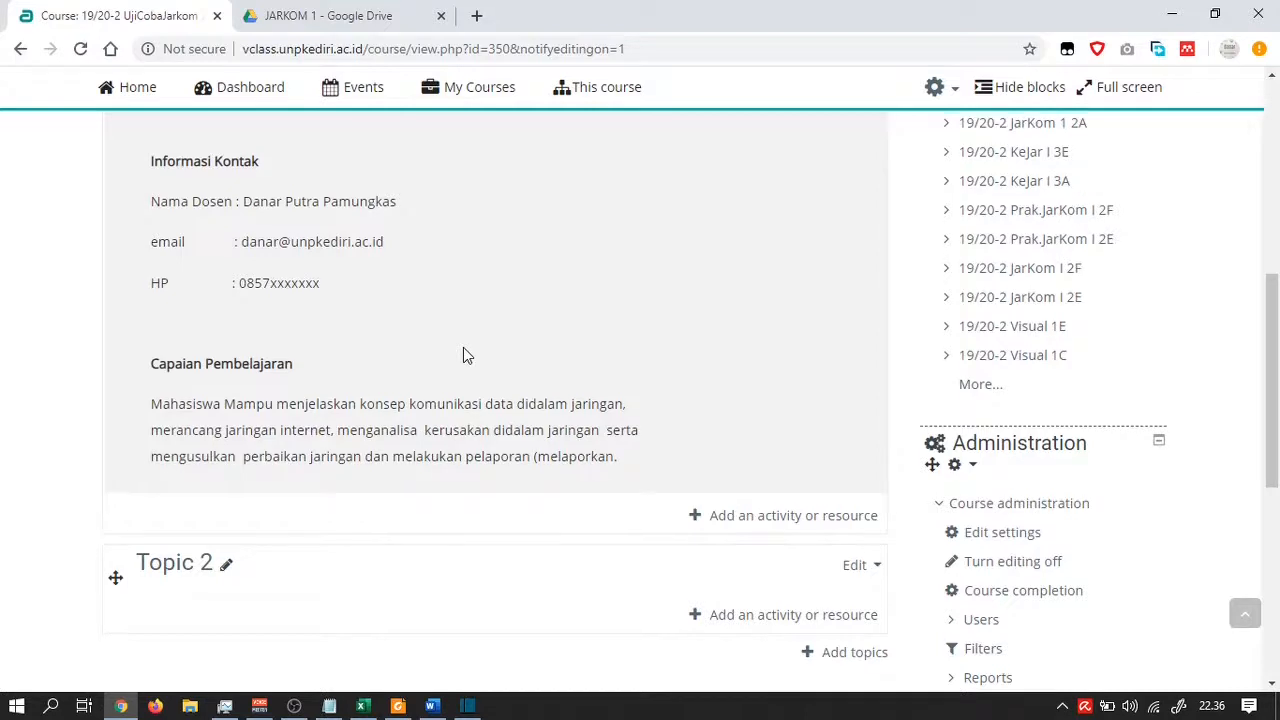
scroll(463, 348, "up", 2)
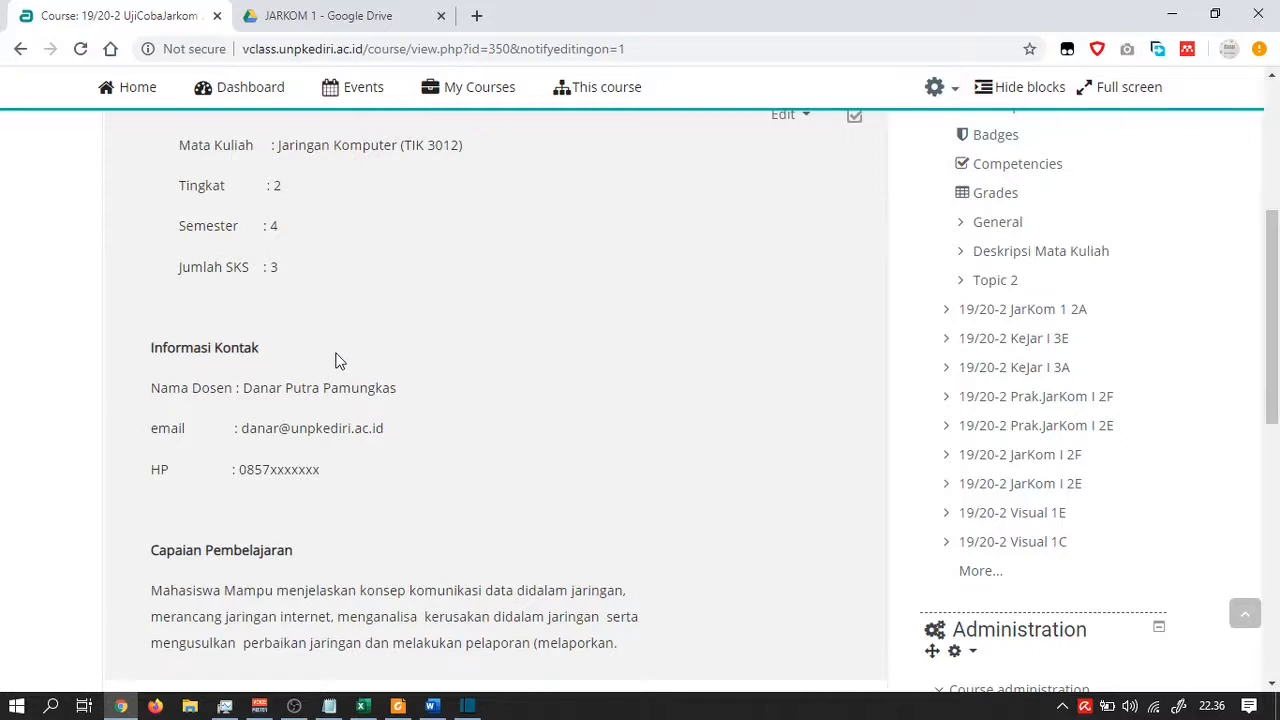
scroll(465, 335, "down", 2)
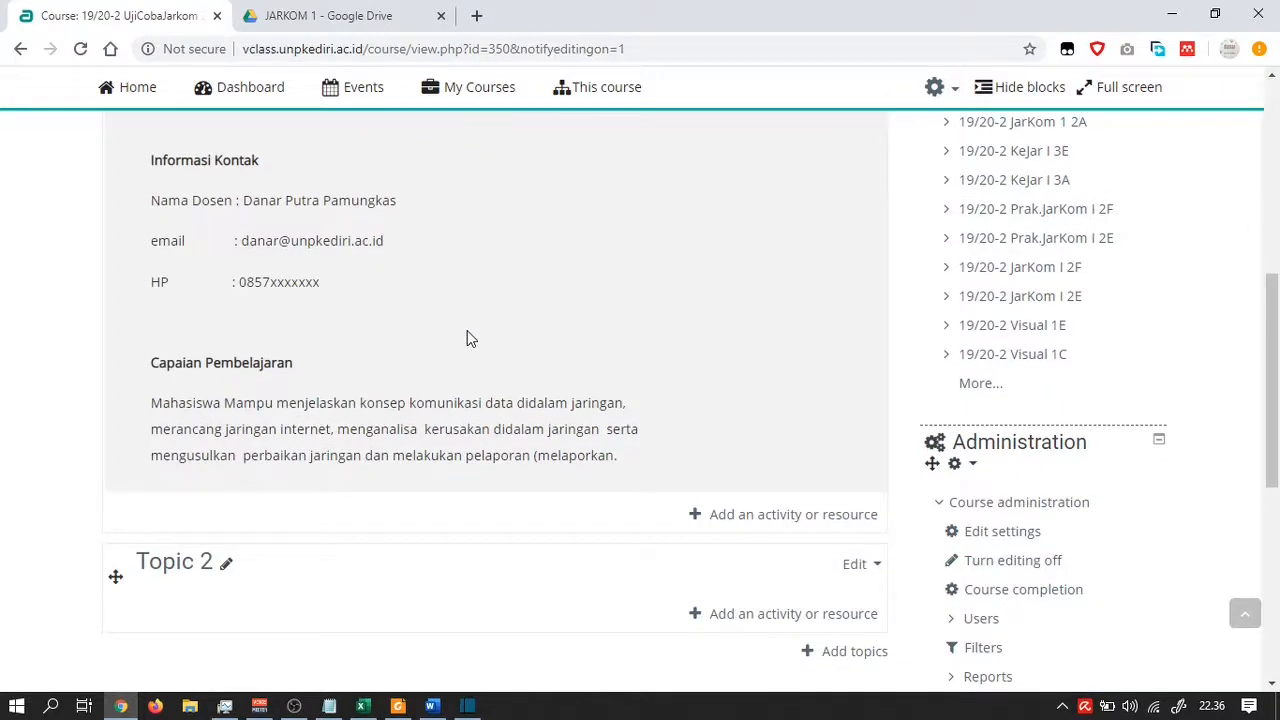
scroll(467, 333, "up", 3)
scroll(470, 338, "down", 3)
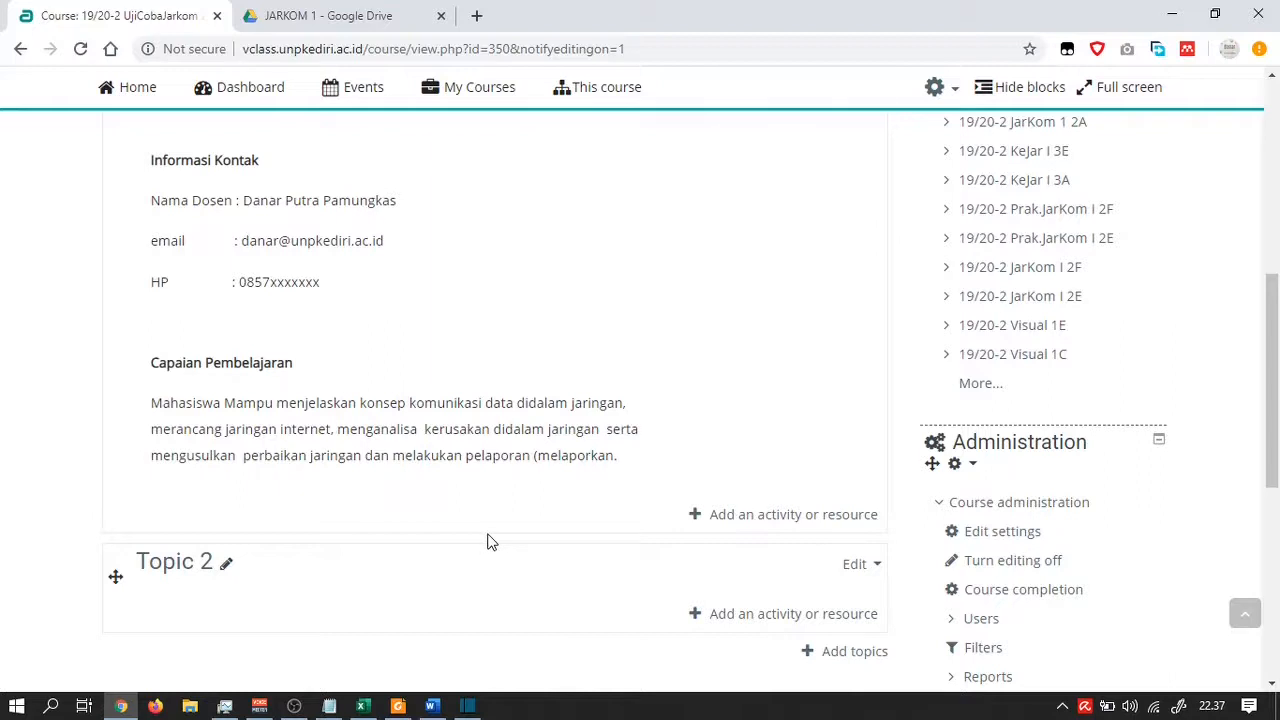
Add a new Label resource to the Deskripsi Mata Kuliah section
left_click(735, 516)
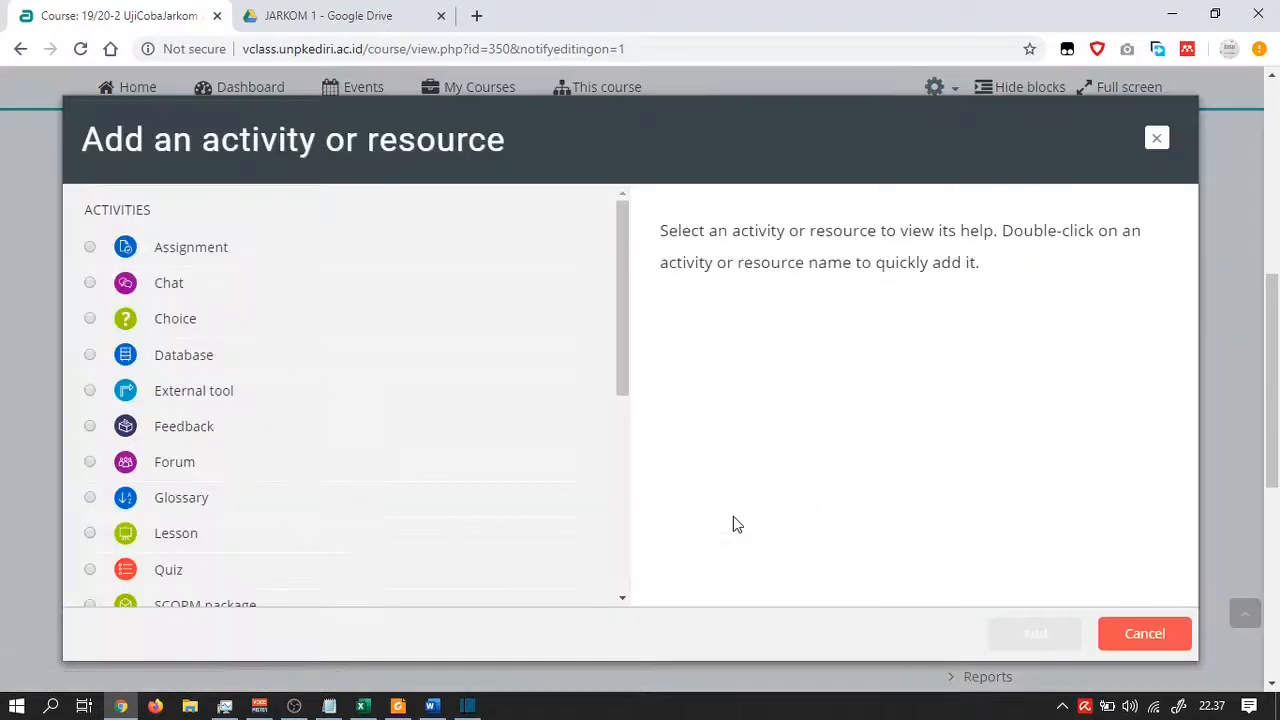
left_click(1156, 138)
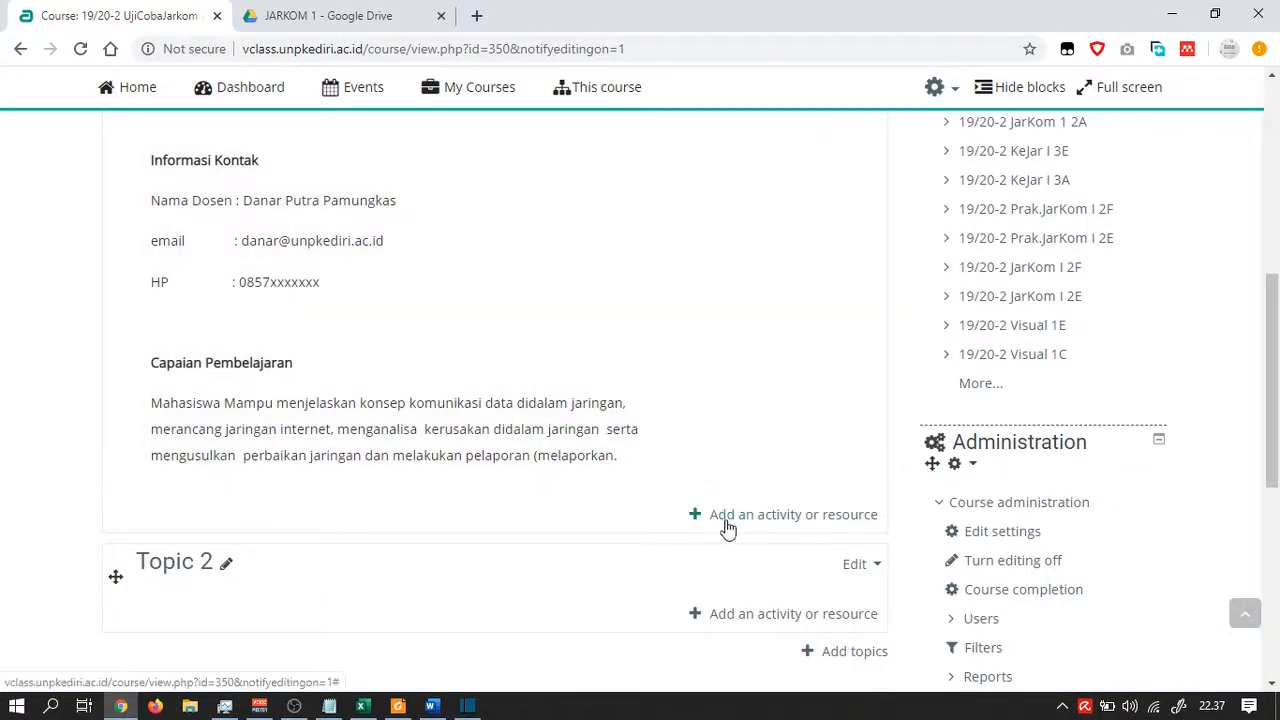
left_click(727, 516)
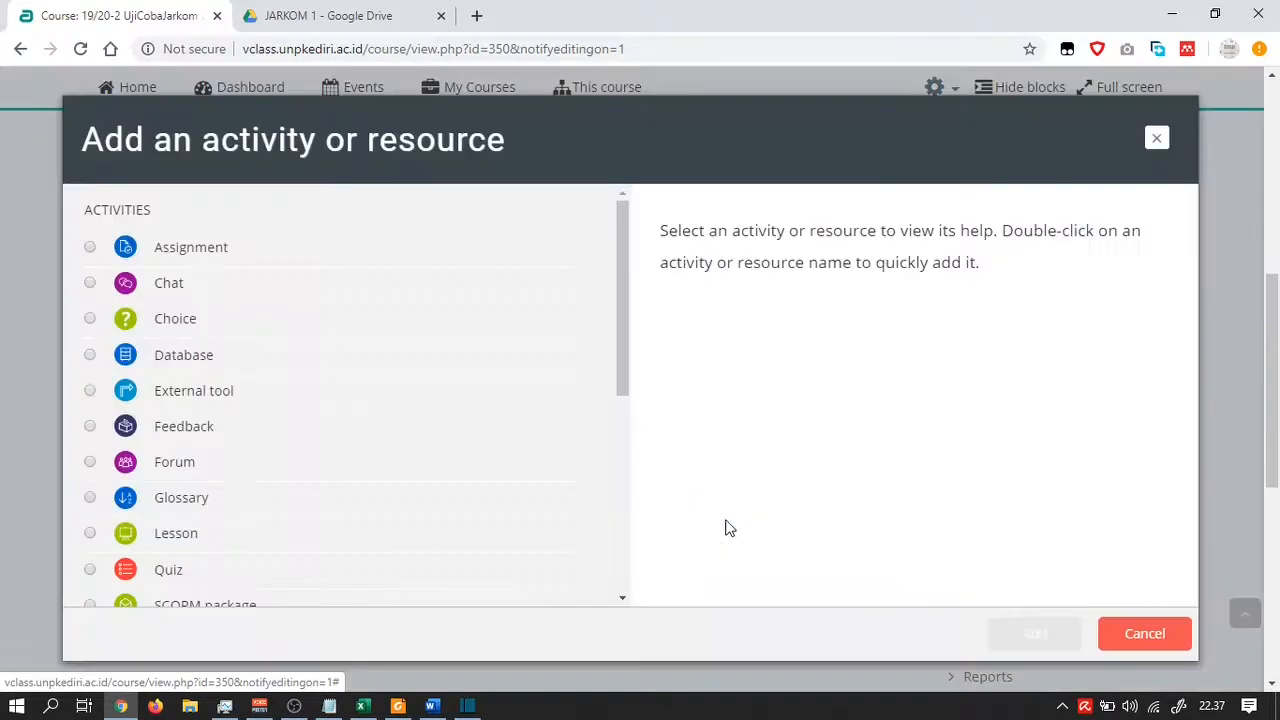
scroll(239, 290, "down", 2)
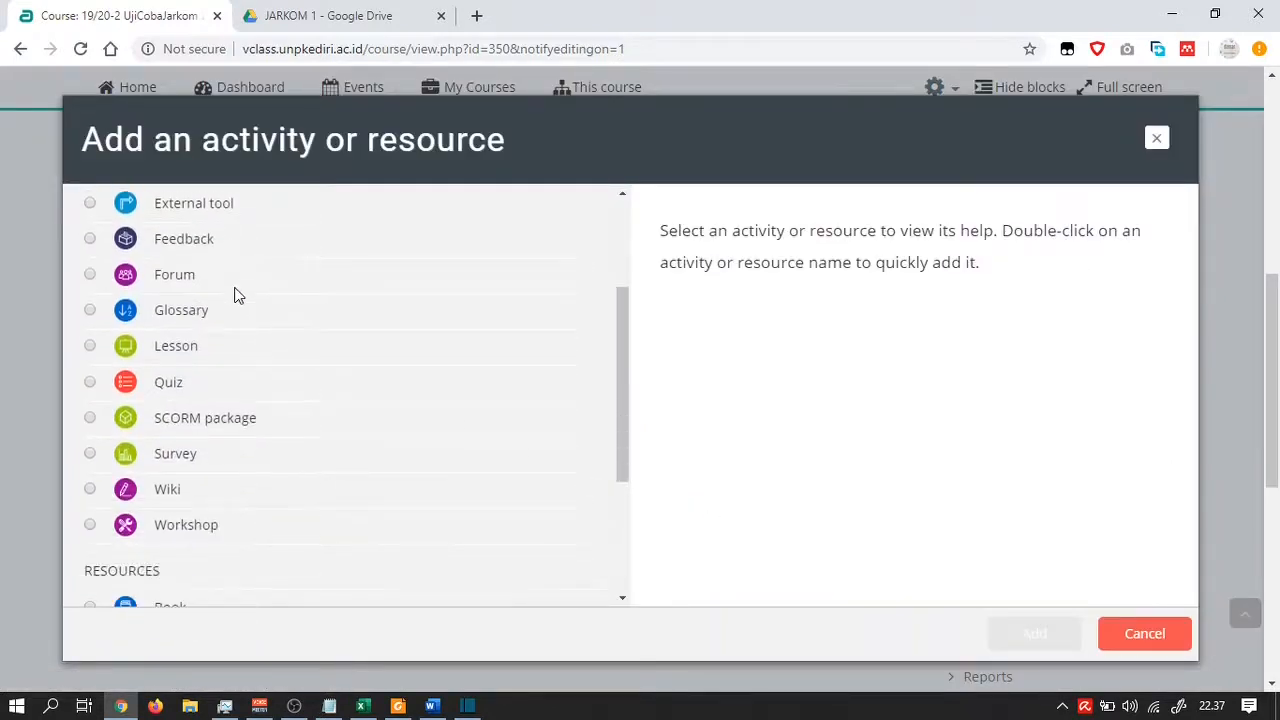
scroll(234, 294, "down", 2)
scroll(234, 292, "down", 1)
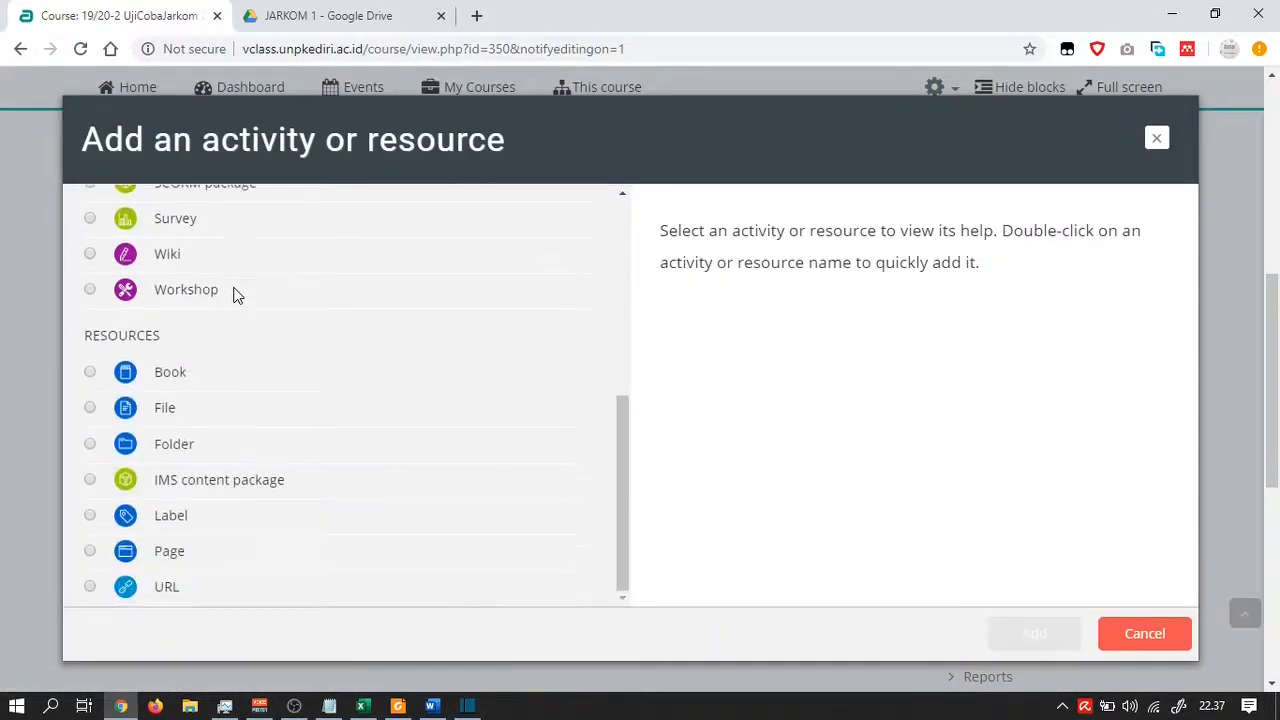
left_click(93, 519)
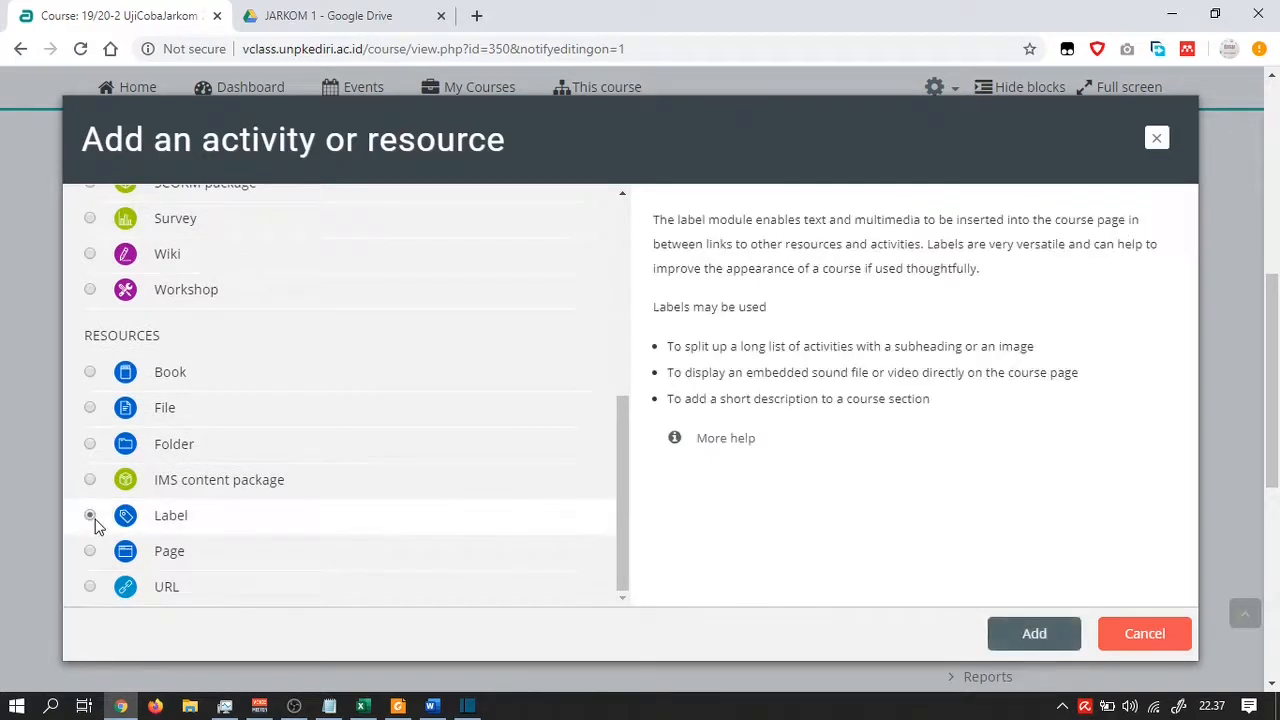
left_click(1018, 645)
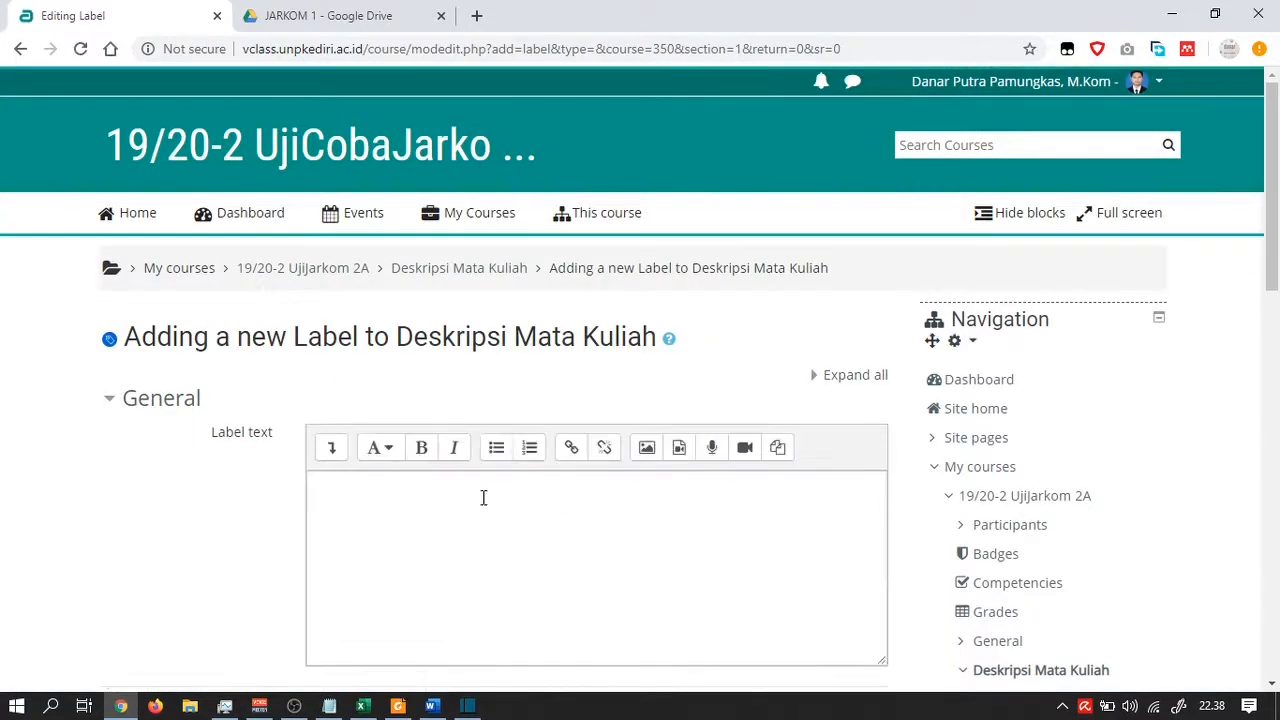
Write 'File SAP / RPS' as the label text in the editor
left_click(473, 500)
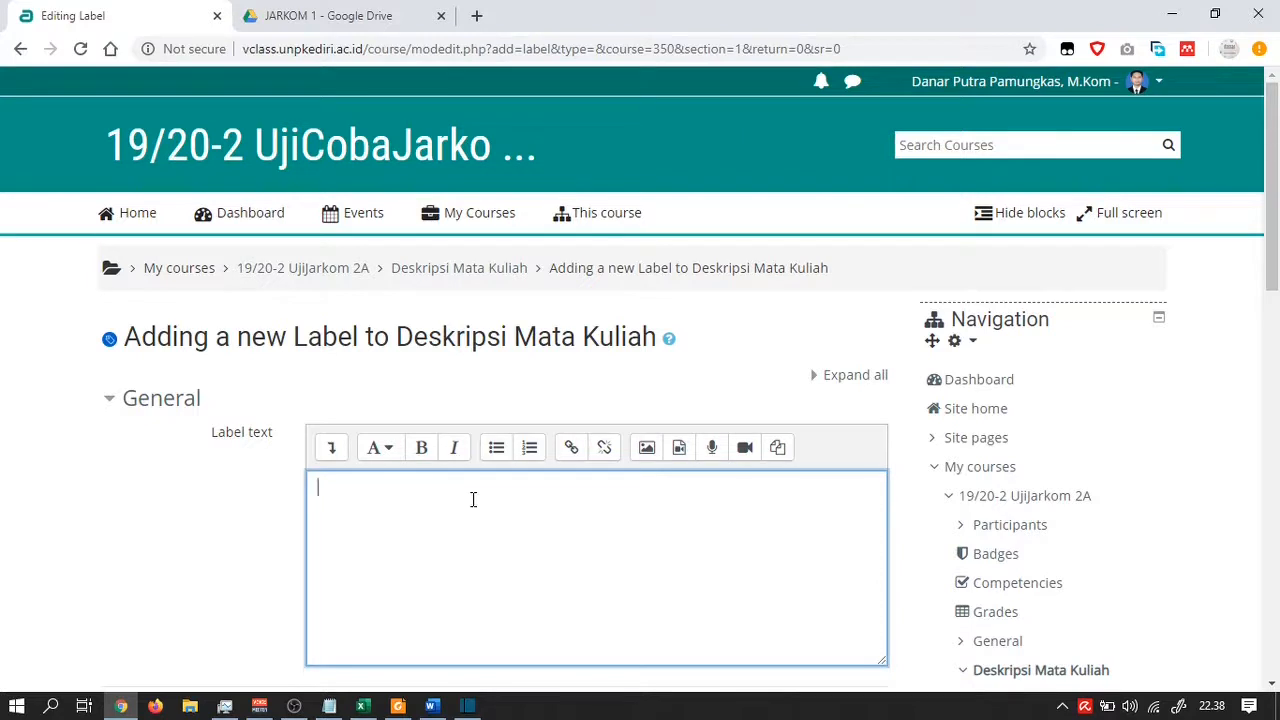
type("File SAP / RPS")
key("Return")
Complete the sentence as 'File SAP / RPS bisa download disini', select it and start a link
left_click(418, 489)
type("bisa ")
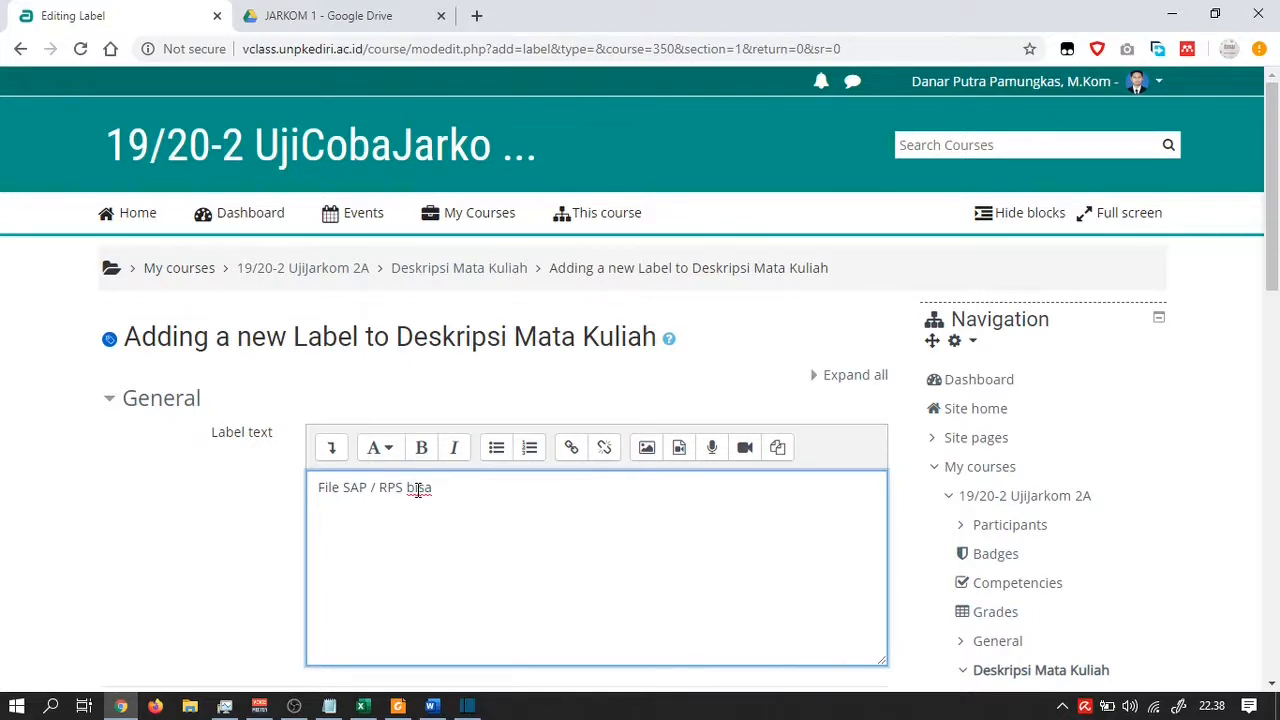
type("download disini")
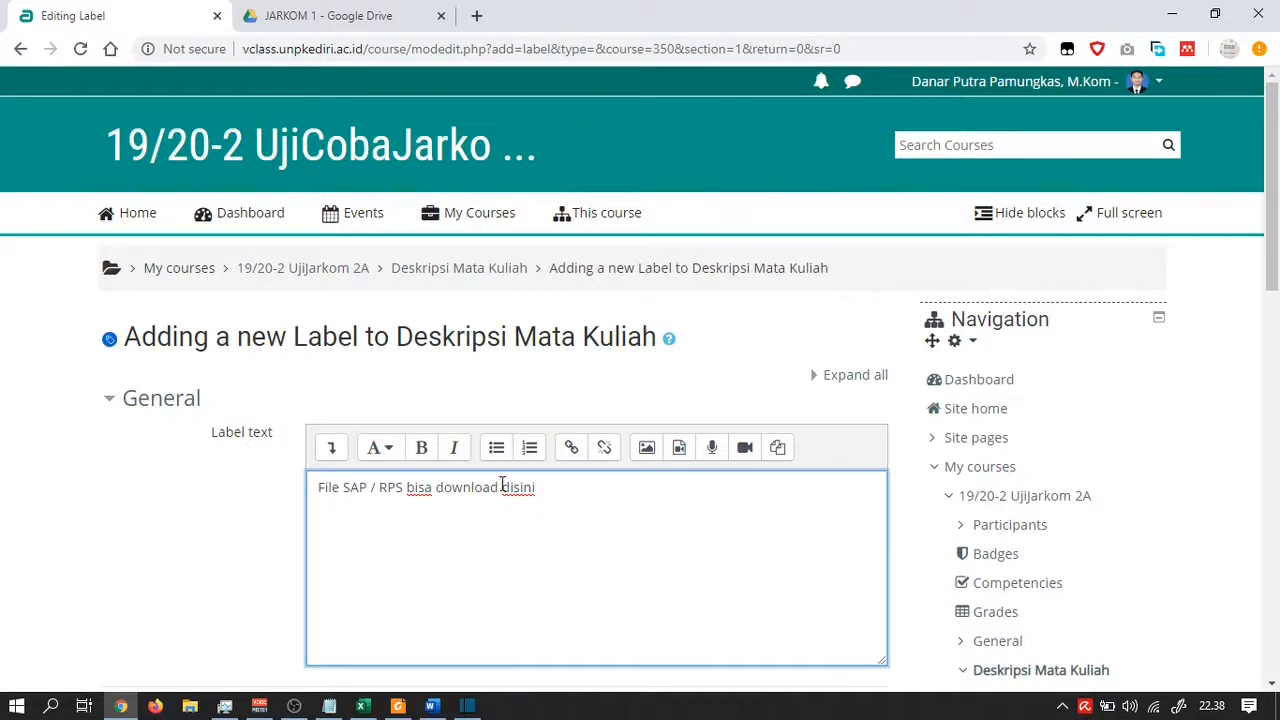
left_click_drag(538, 488, 317, 488)
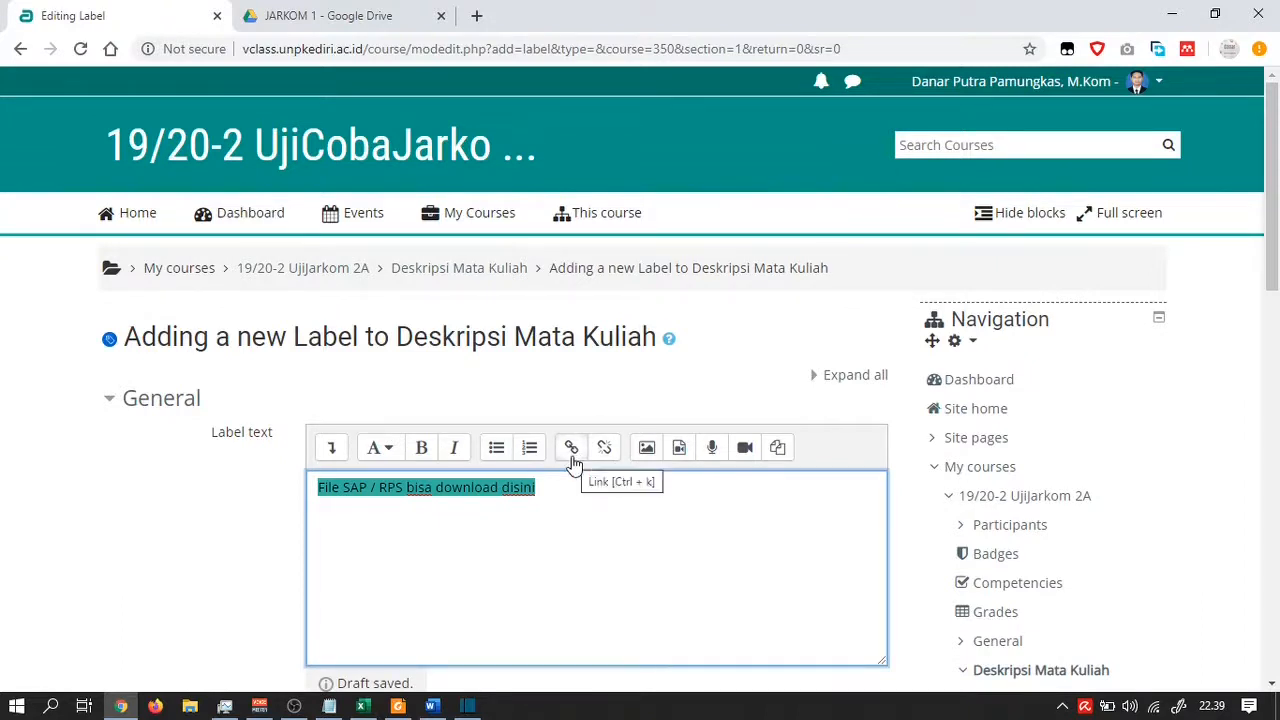
left_click(572, 462)
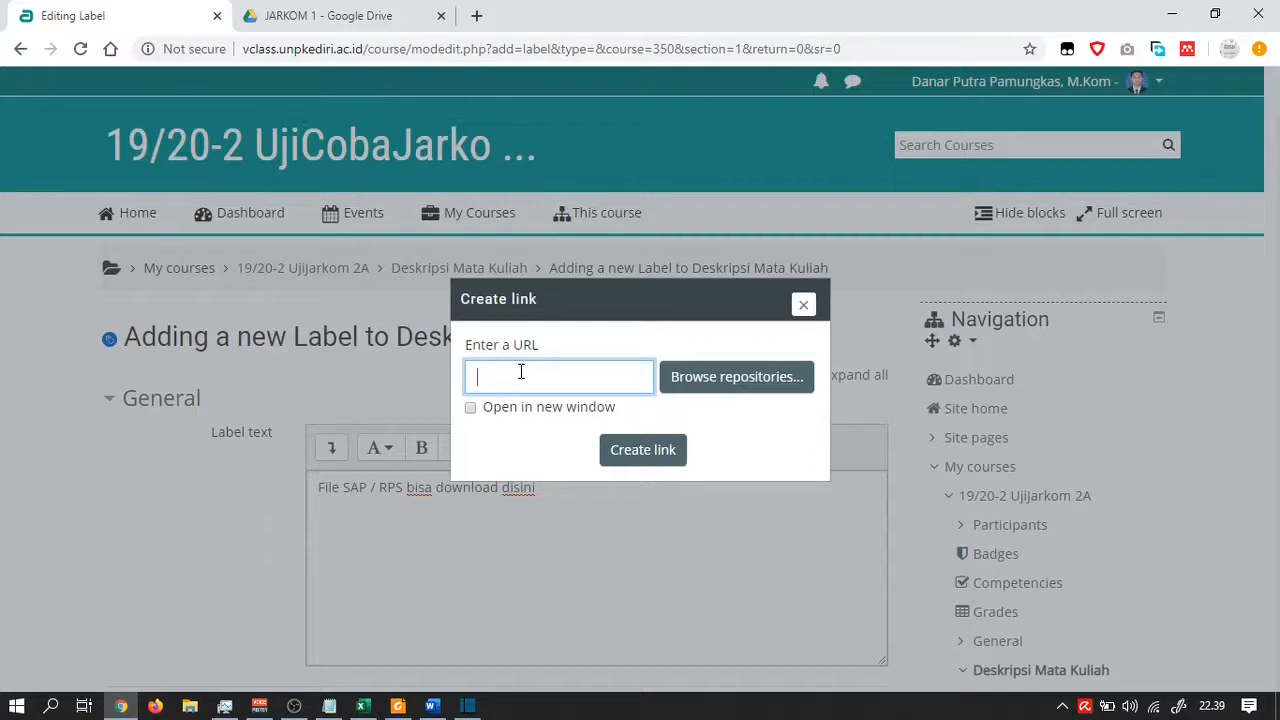
Get a shareable link for SAP jarkom.docx in the JARKOM 1 Drive folder, then return to Moodle
left_click(318, 22)
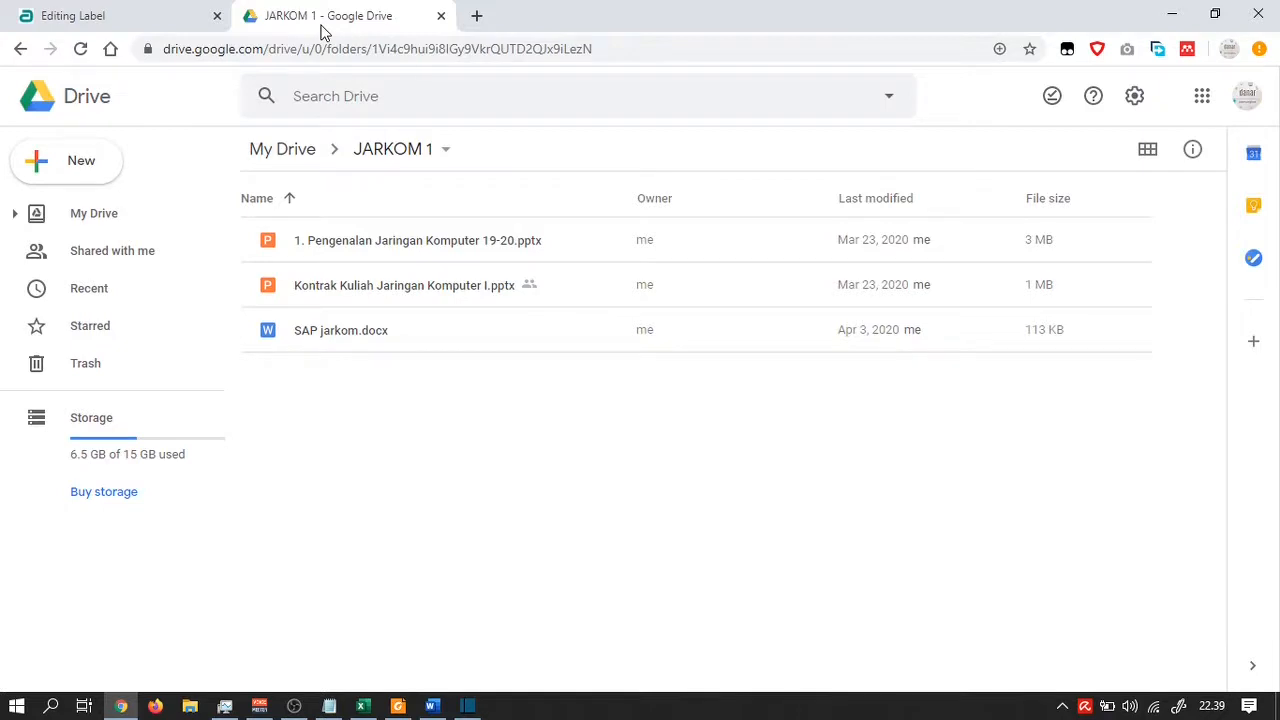
left_click(349, 337)
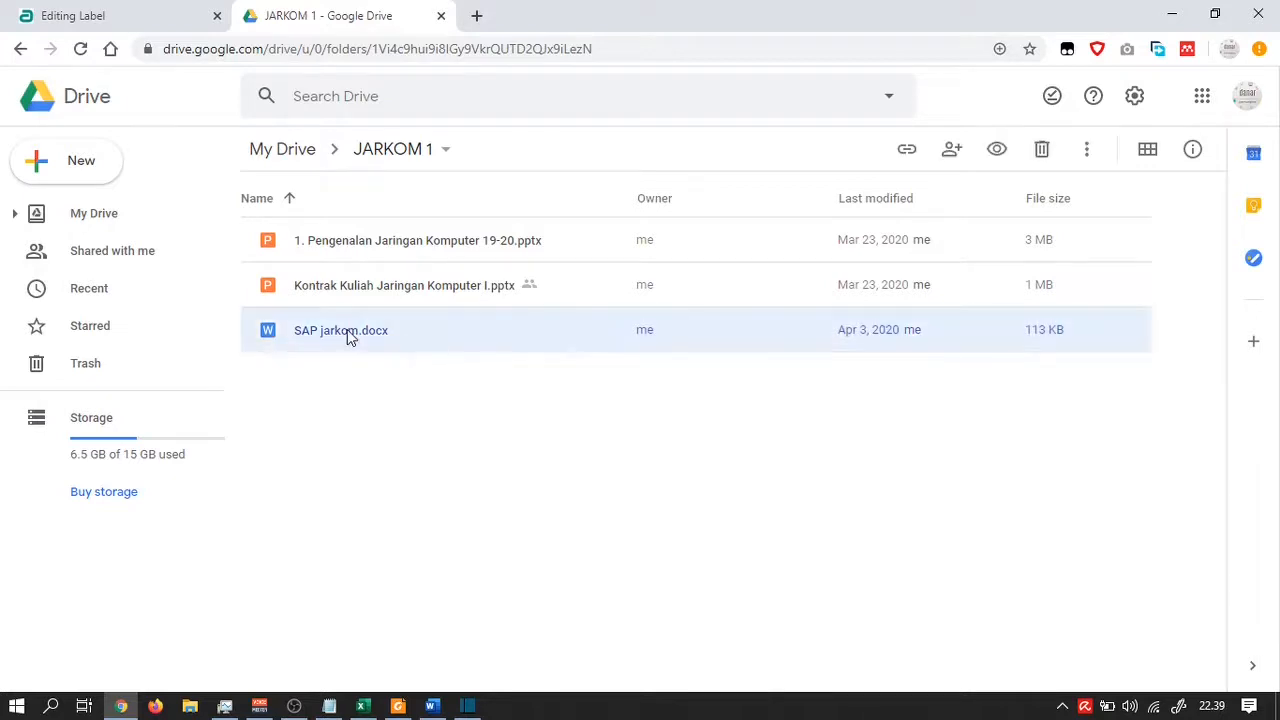
right_click(349, 337)
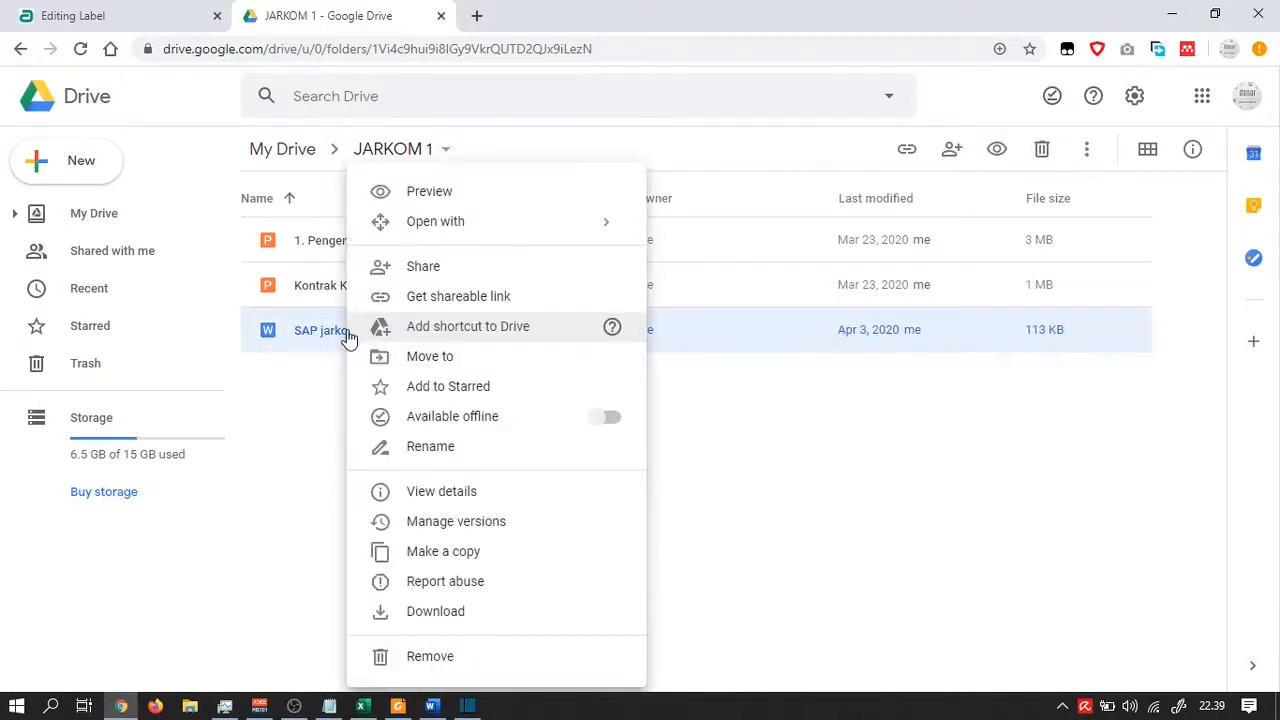
left_click(448, 300)
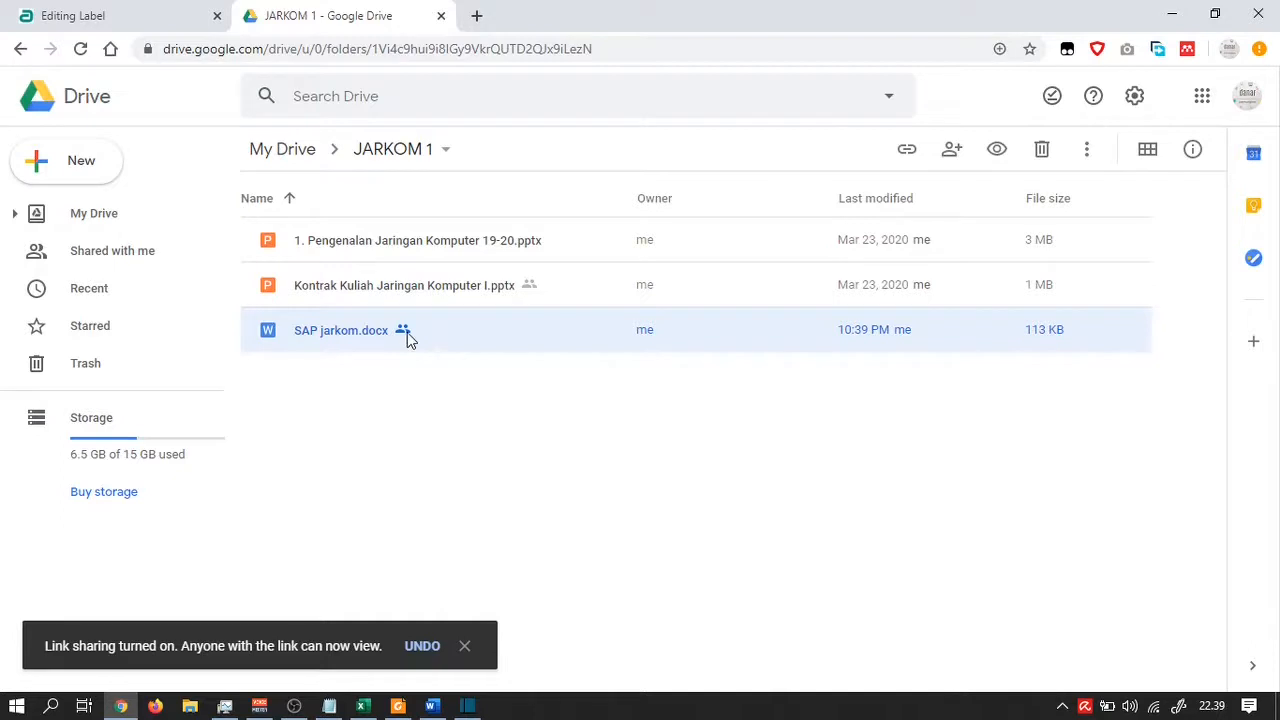
left_click(110, 16)
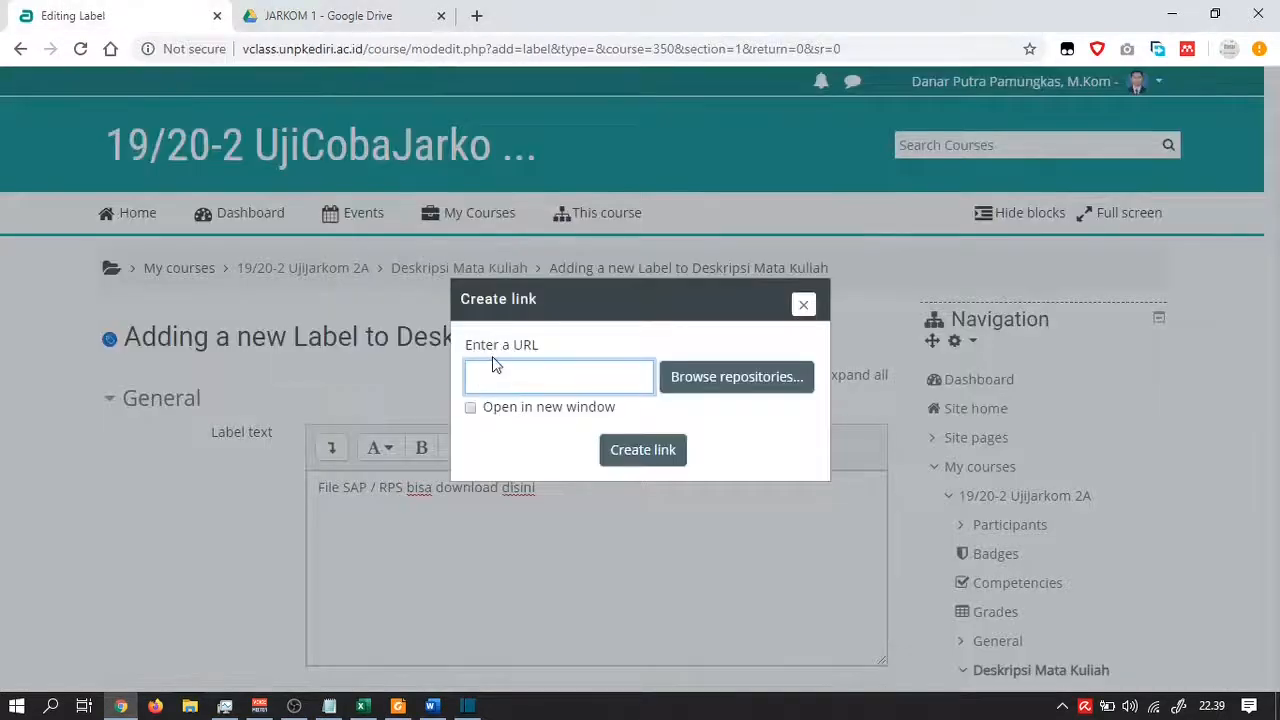
Paste the SAP jarkom.docx Drive URL, set it to open in a new window, and create the link
key("ctrl+v")
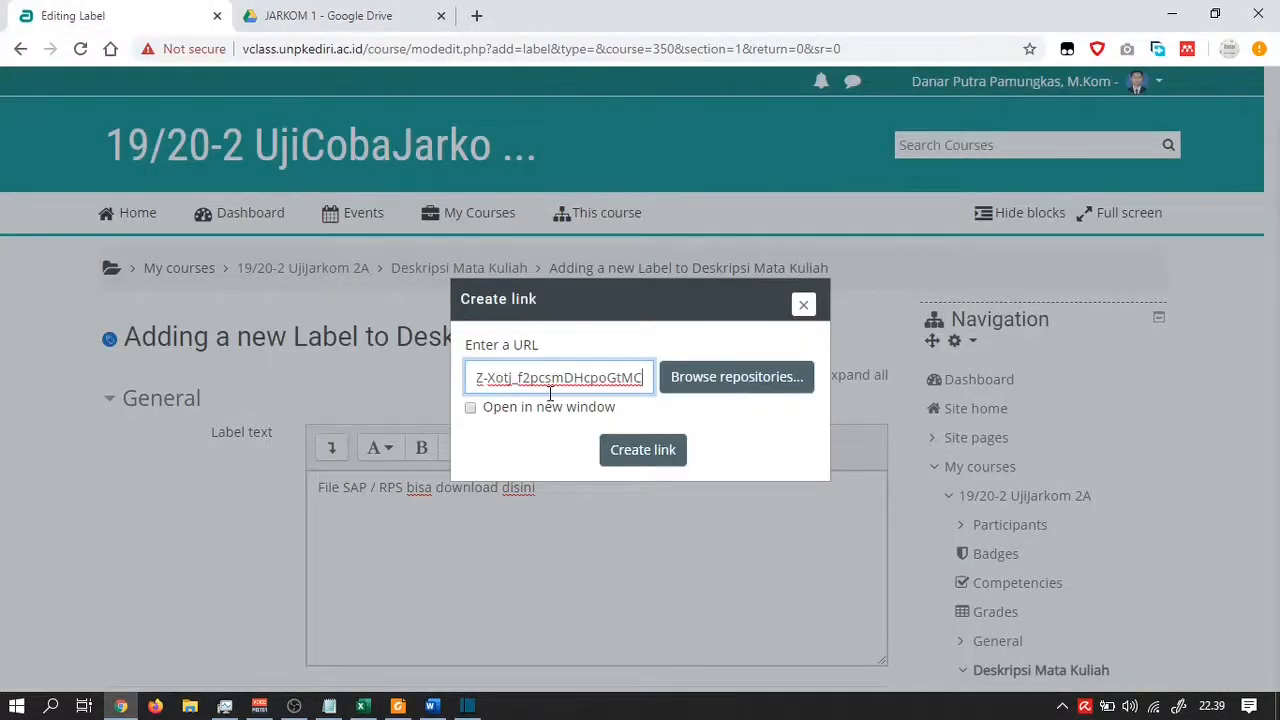
key("Left")
key("Left")
key("Left")
key("Left")
key("Left")
key("Left")
key("Left")
key("Left")
key("Left")
key("Left")
key("Left")
key("Left")
key("Left")
key("Left")
key("Left")
key("Left")
key("Left")
key("Left")
key("Left")
key("Left")
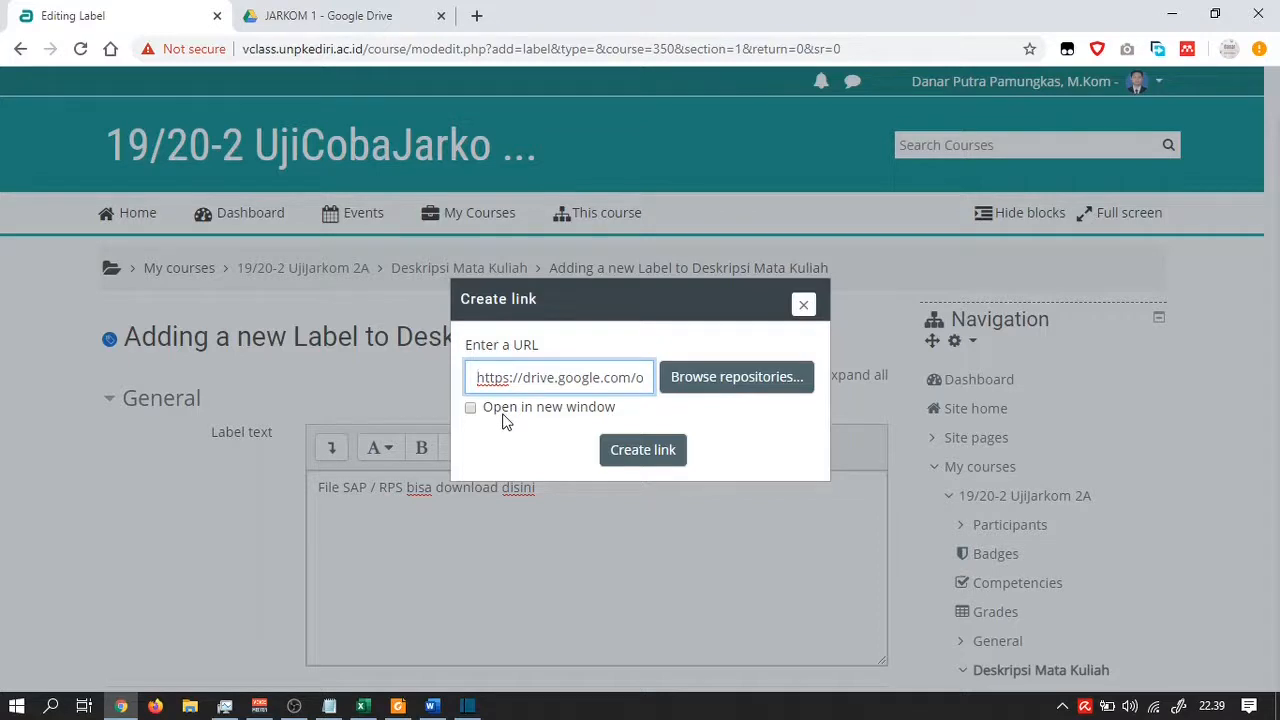
left_click(472, 410)
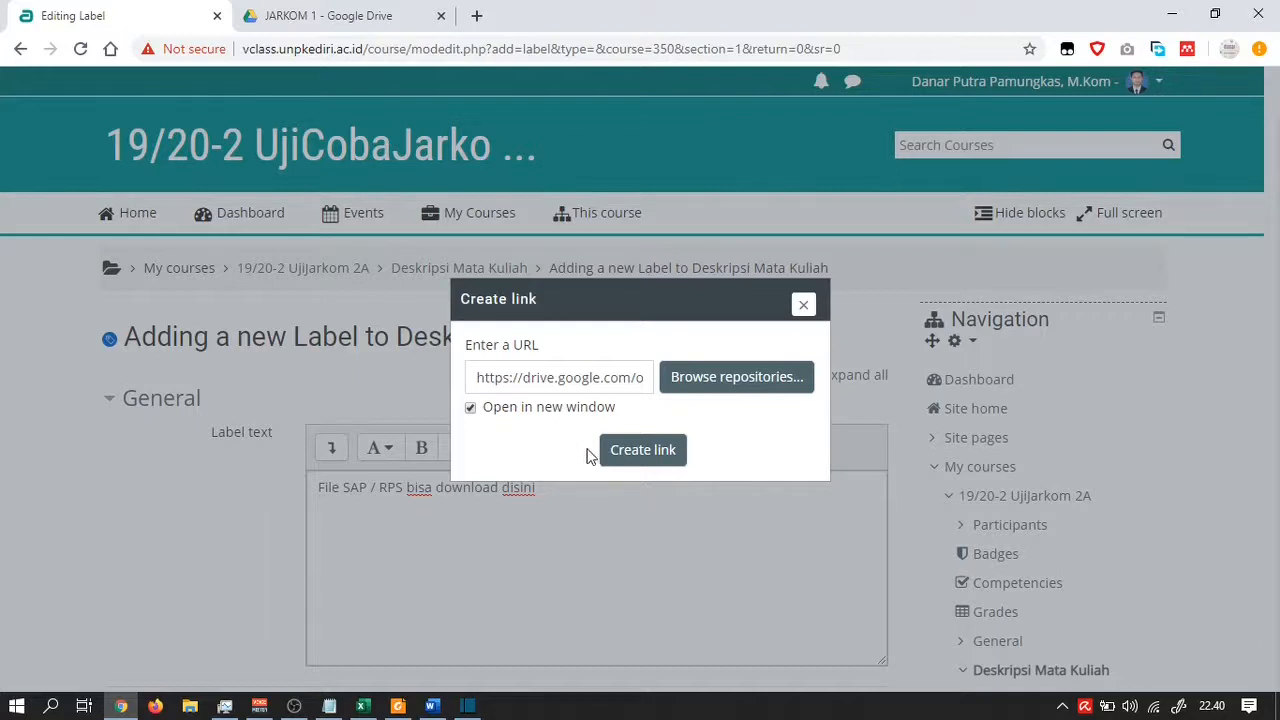
left_click(630, 452)
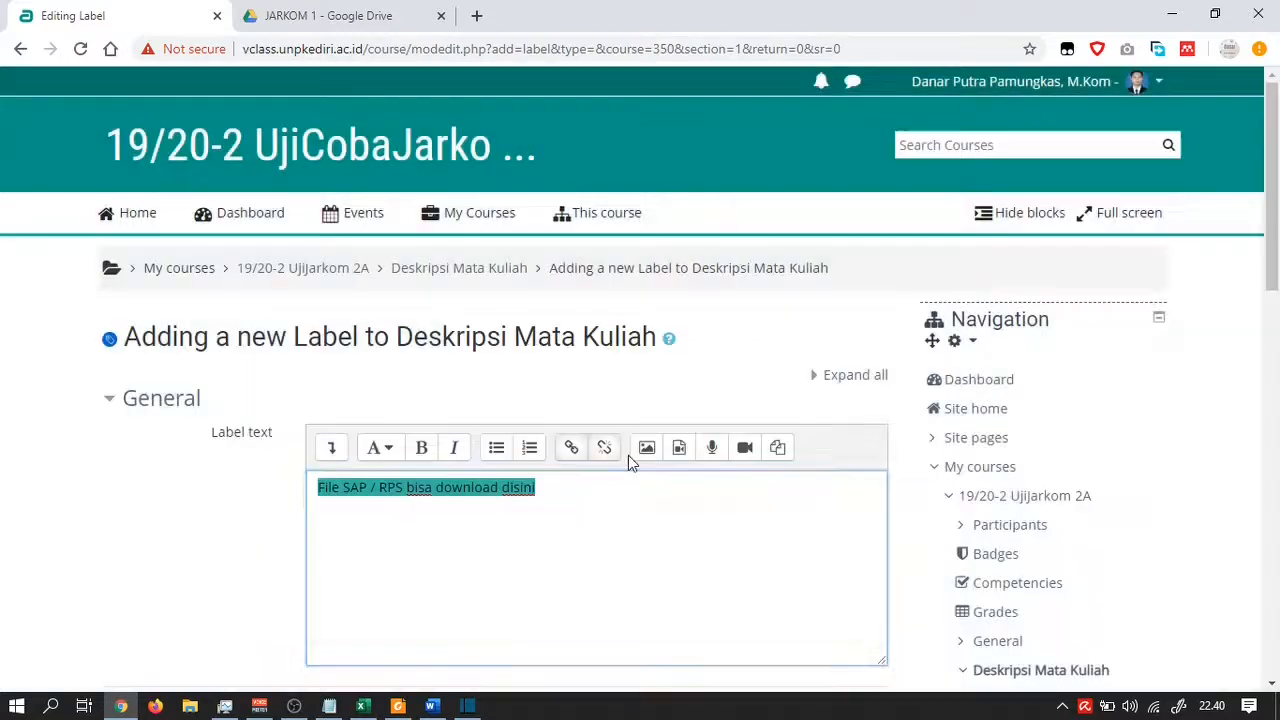
Save the label back to the course and test the new SAP/RPS download link
left_click(587, 503)
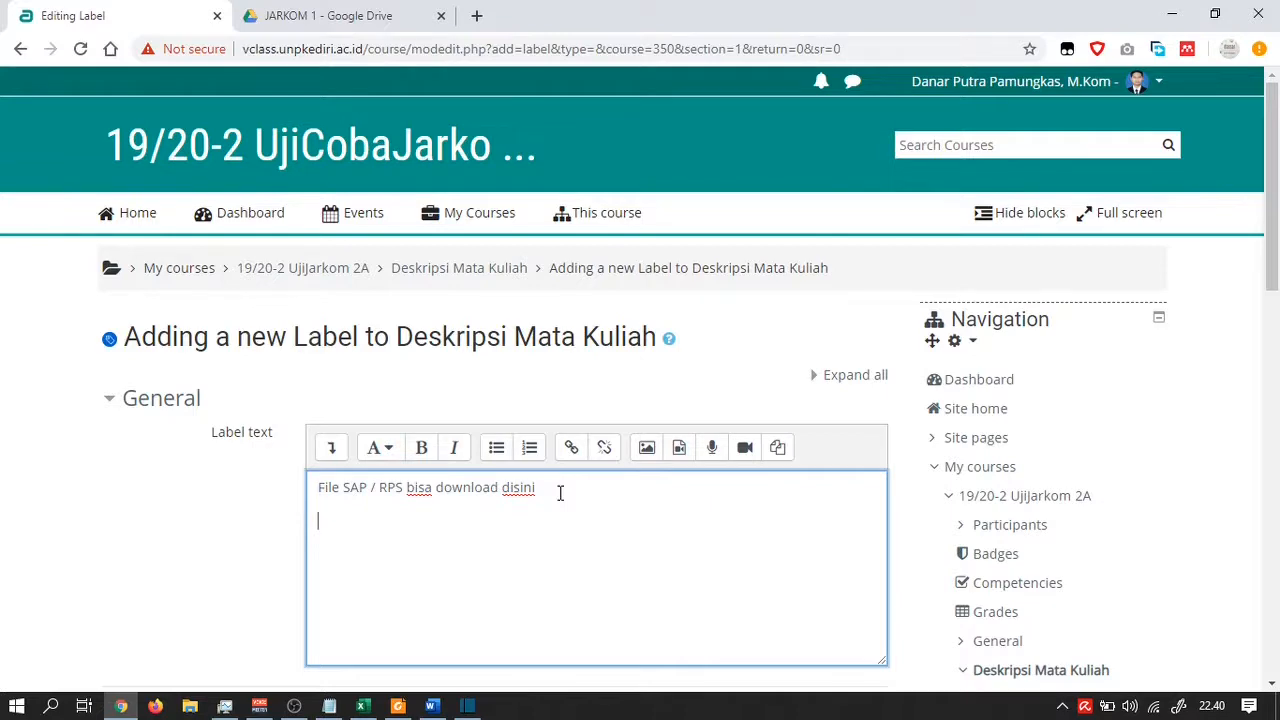
scroll(560, 495, "down", 4)
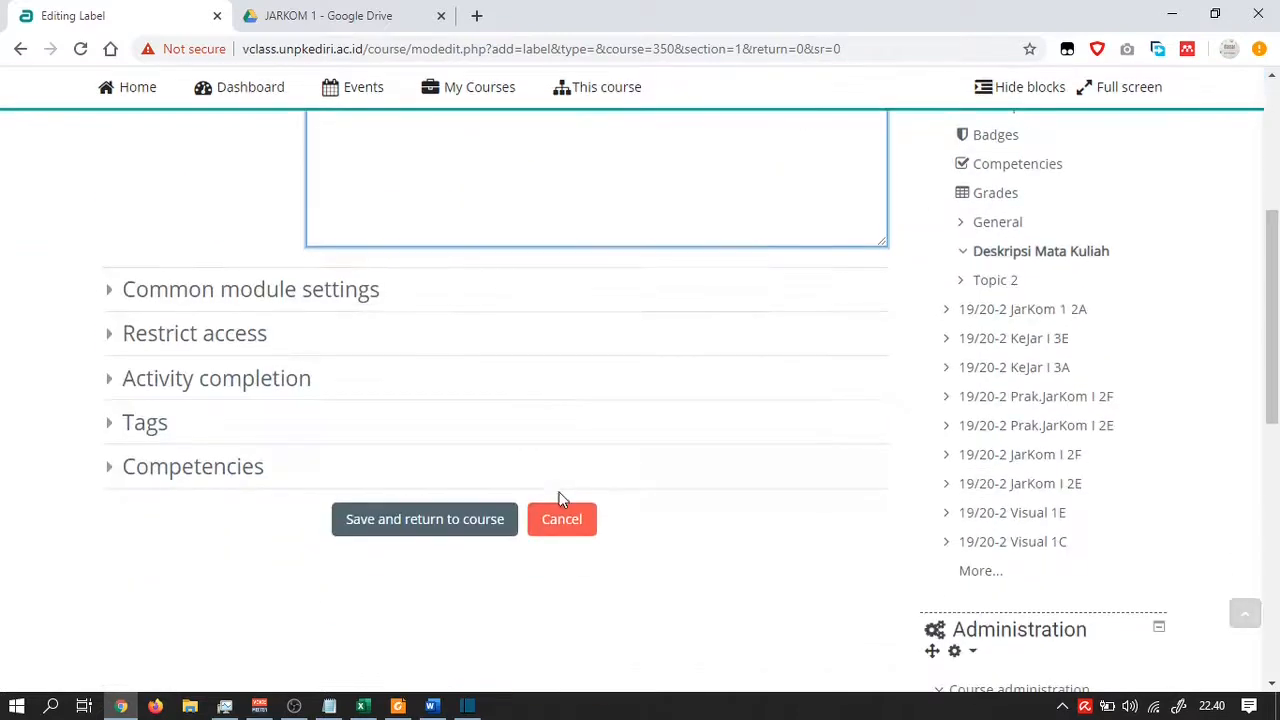
left_click(465, 519)
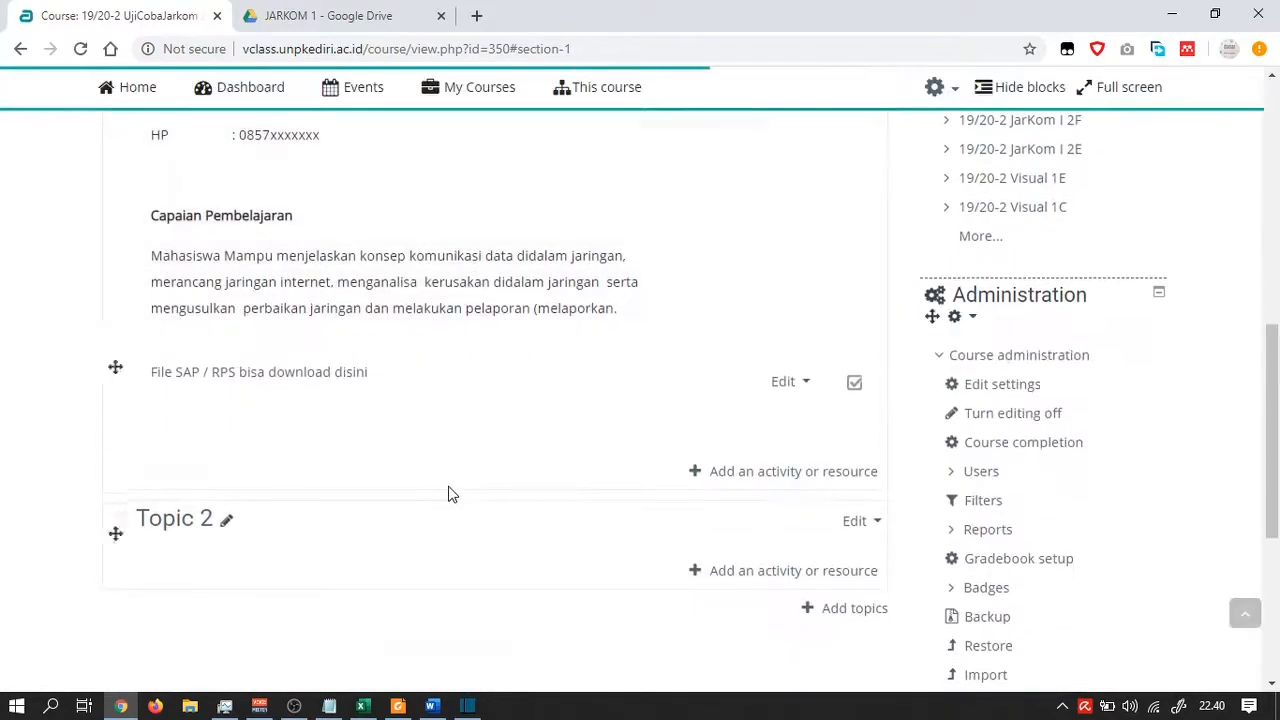
scroll(448, 492, "down", 4)
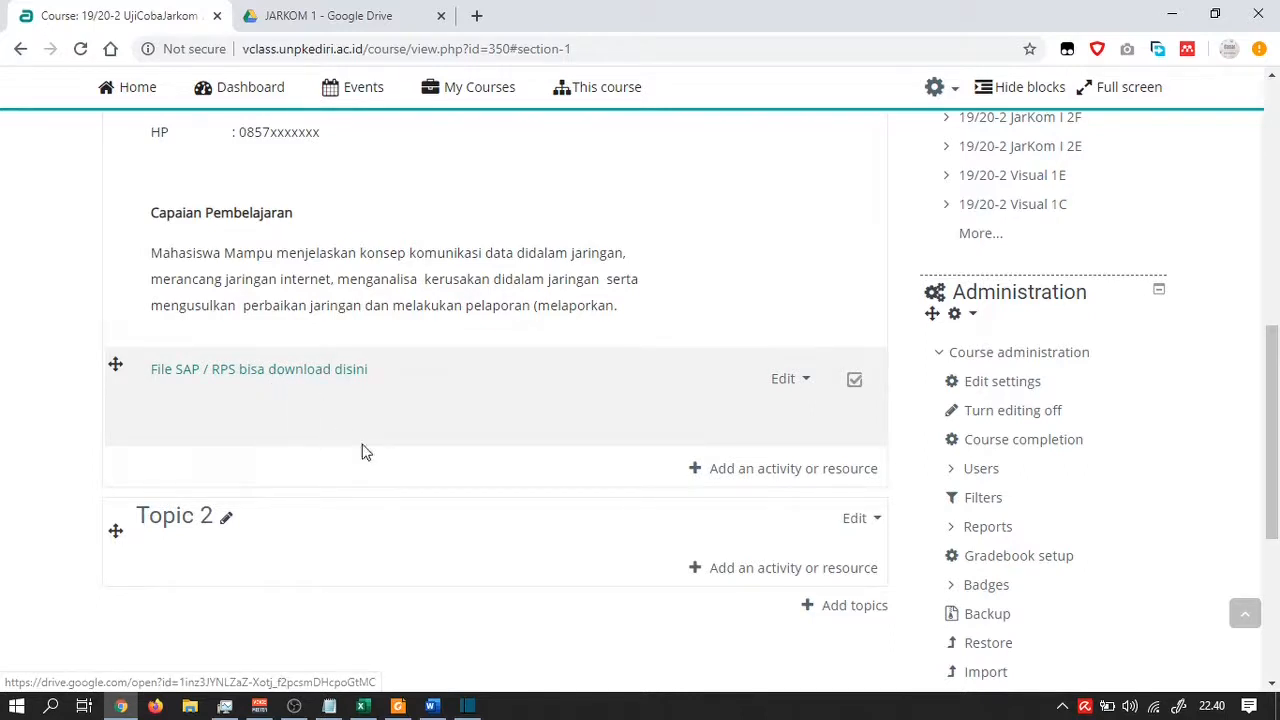
left_click(306, 378)
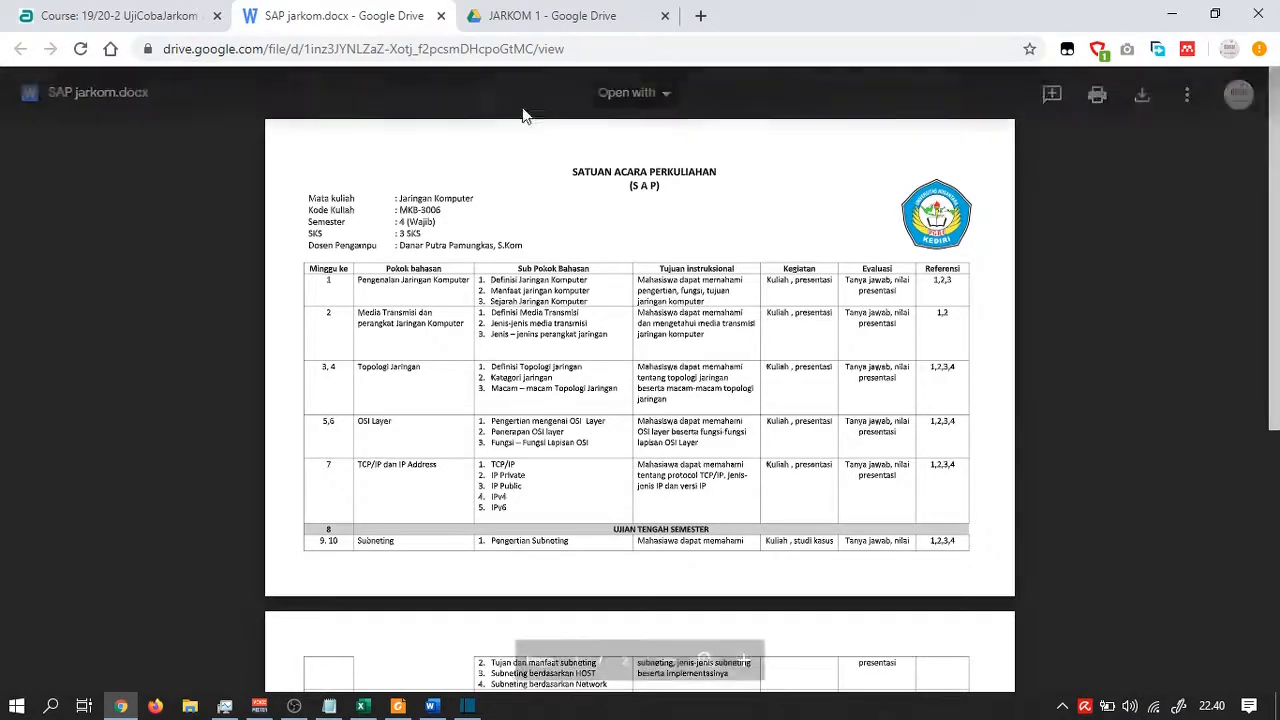
Scroll through the SAP jarkom.docx Drive preview, then close its tab
scroll(640, 215, "down", 5)
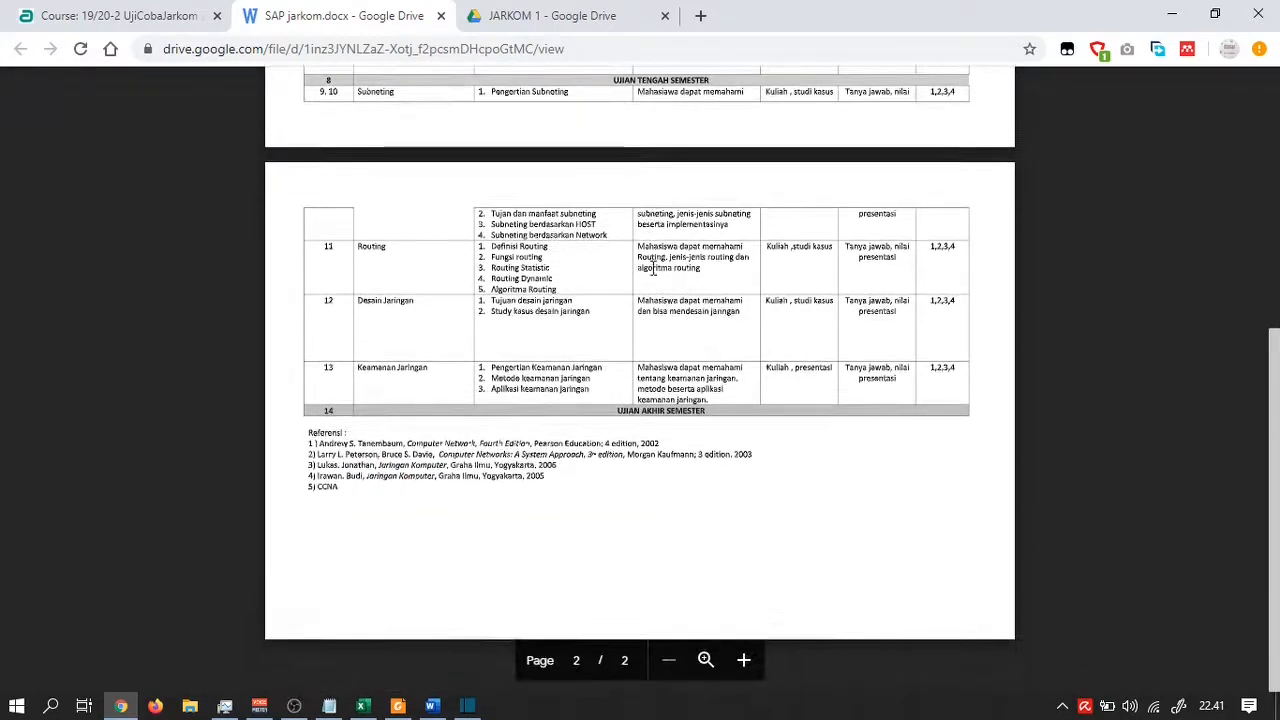
scroll(652, 270, "up", 5)
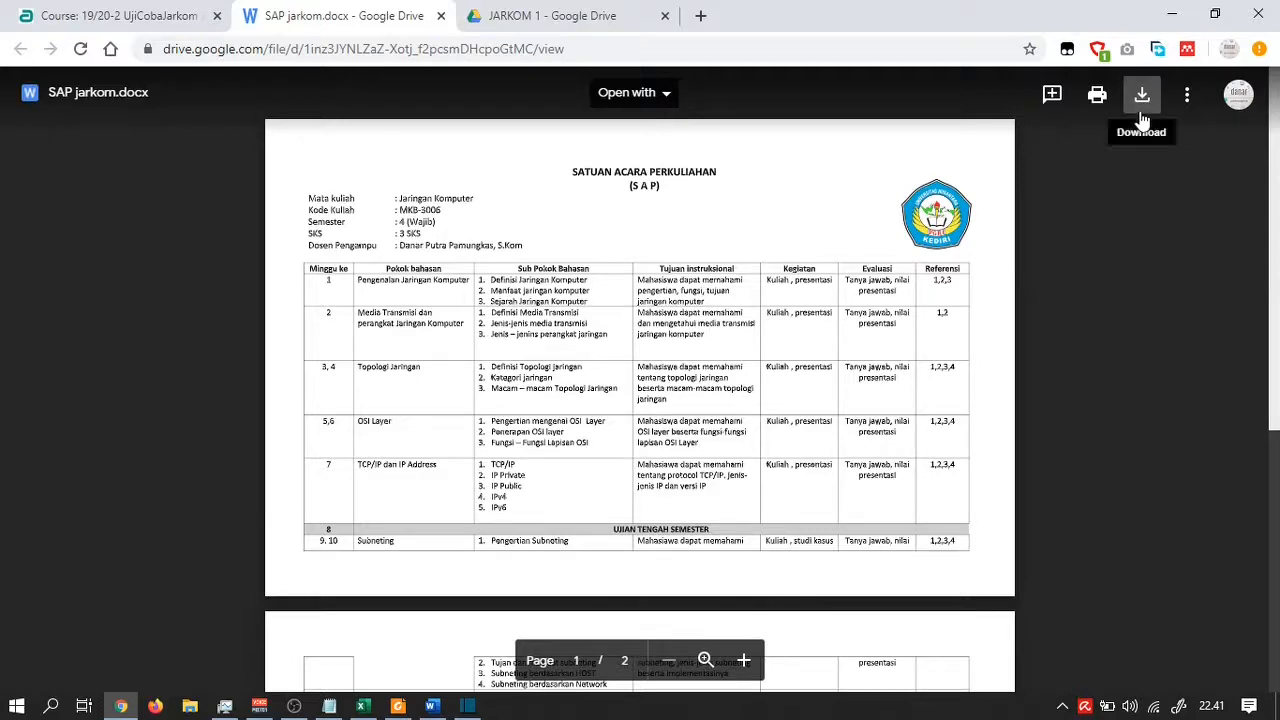
left_click(443, 17)
mouse_move(459, 87)
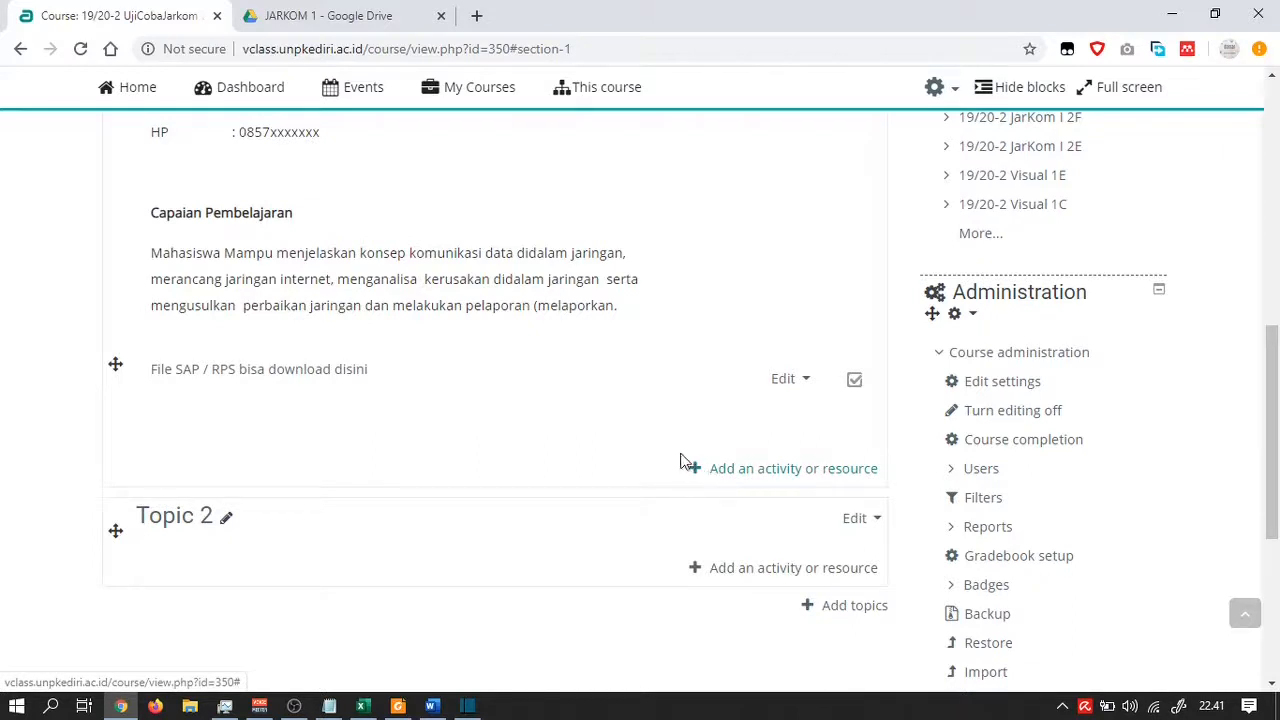
Add another Label to Deskripsi Mata Kuliah and expand the editor's extra toolbar buttons
left_click(722, 476)
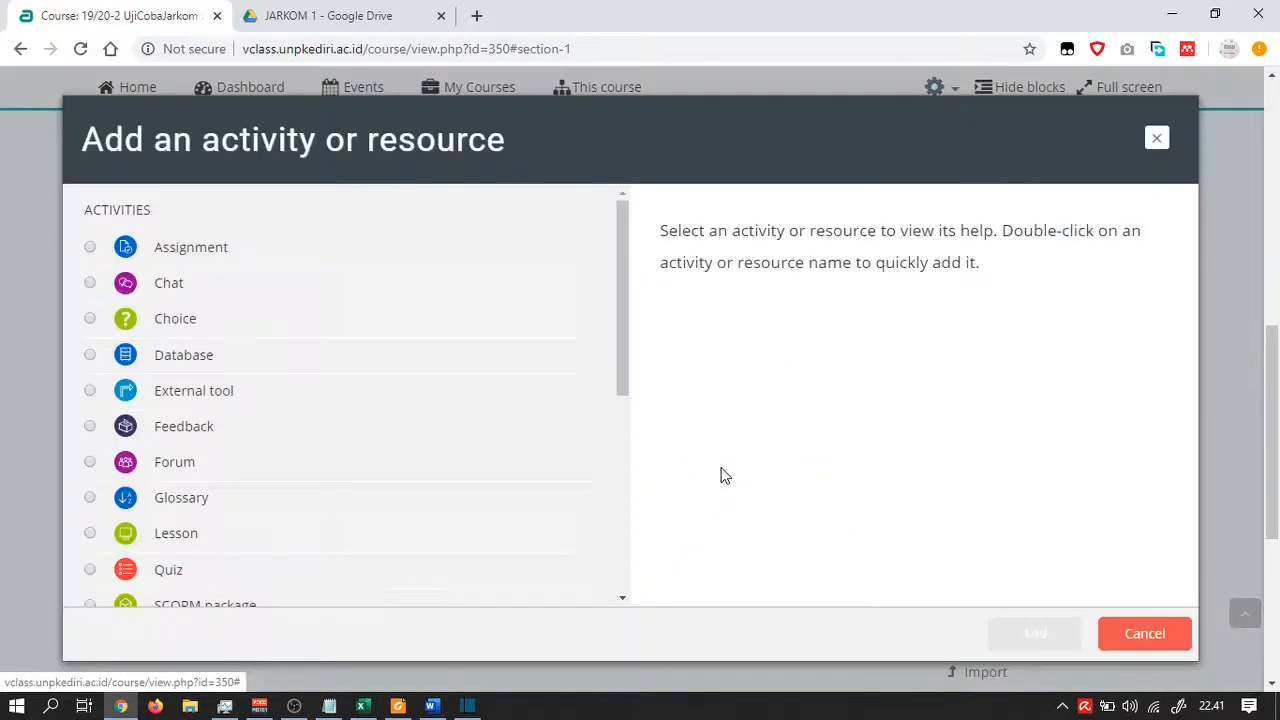
scroll(274, 386, "down", 5)
scroll(224, 428, "down", 2)
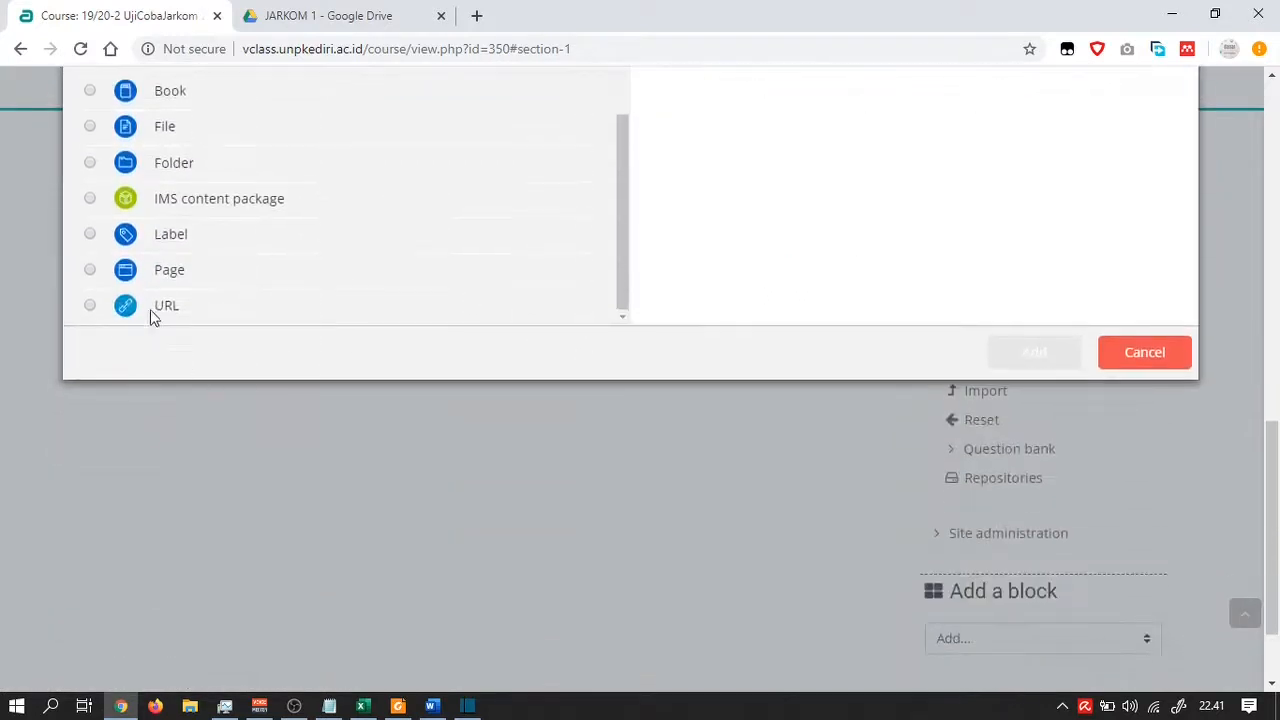
left_click(92, 233)
left_click(1035, 352)
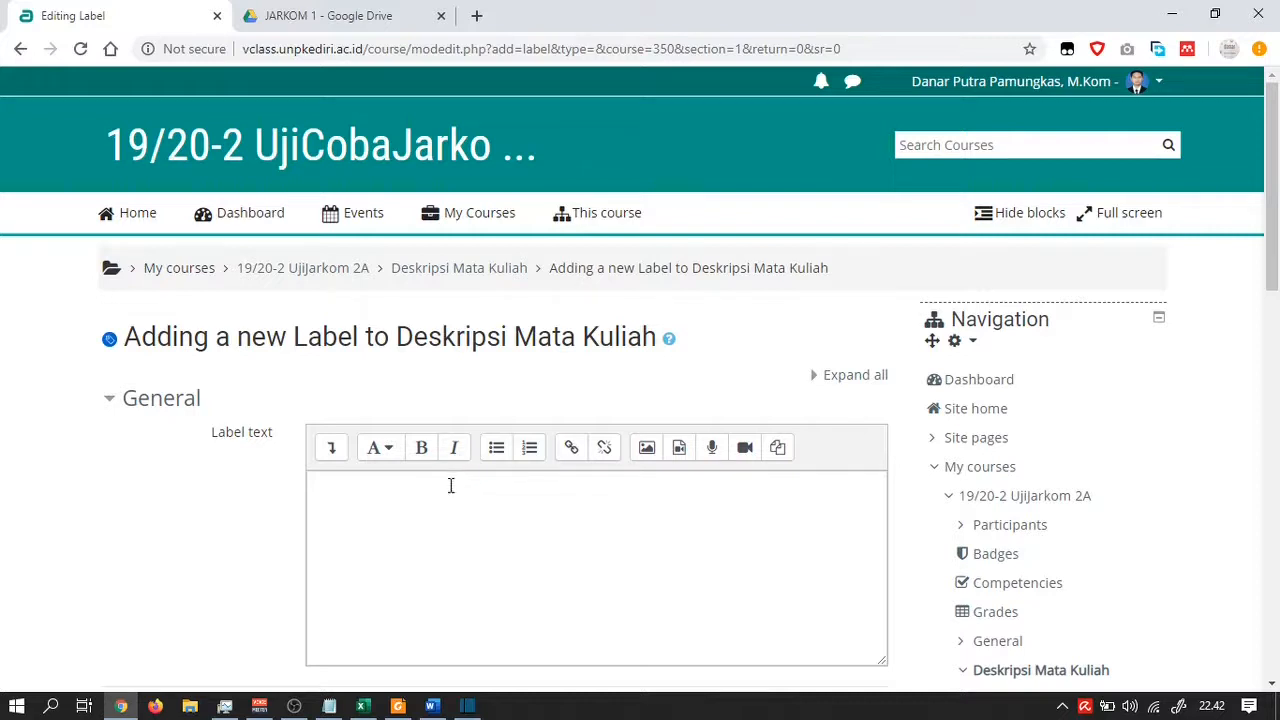
left_click(334, 456)
Switch the empty label editor to HTML source view, then go to the JARKOM 1 Drive folder
scroll(335, 460, "down", 1)
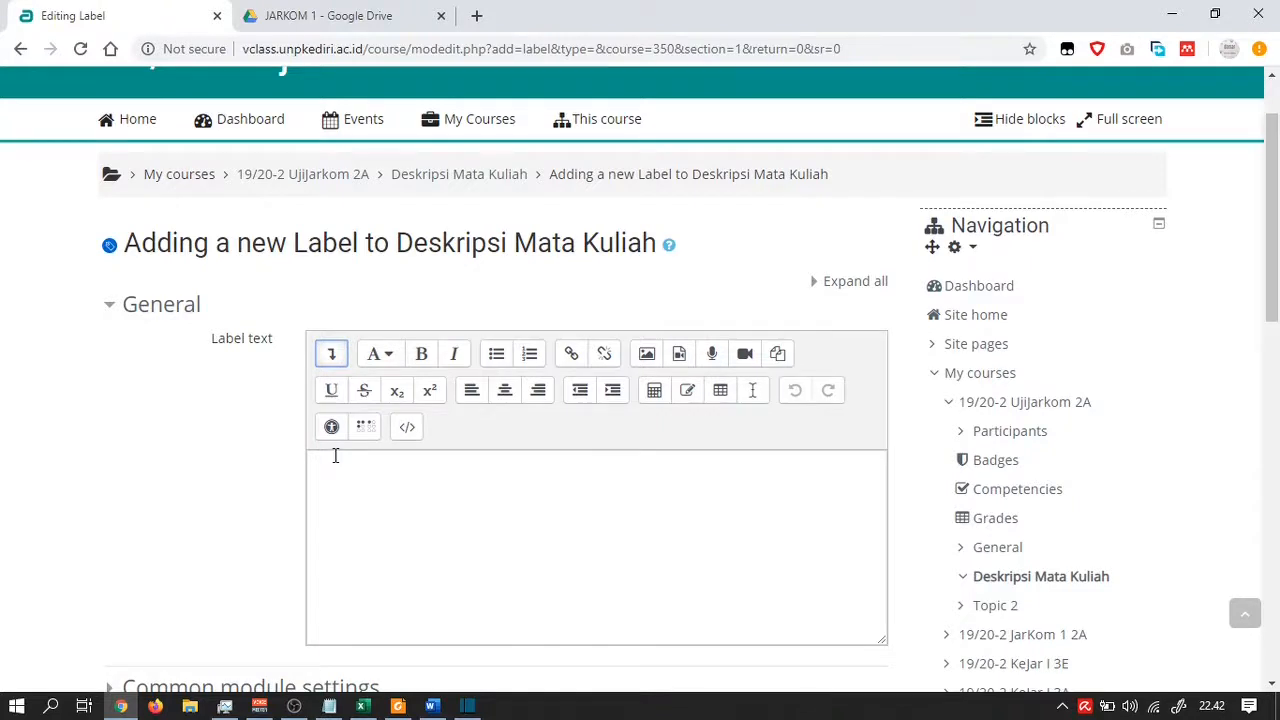
left_click(407, 428)
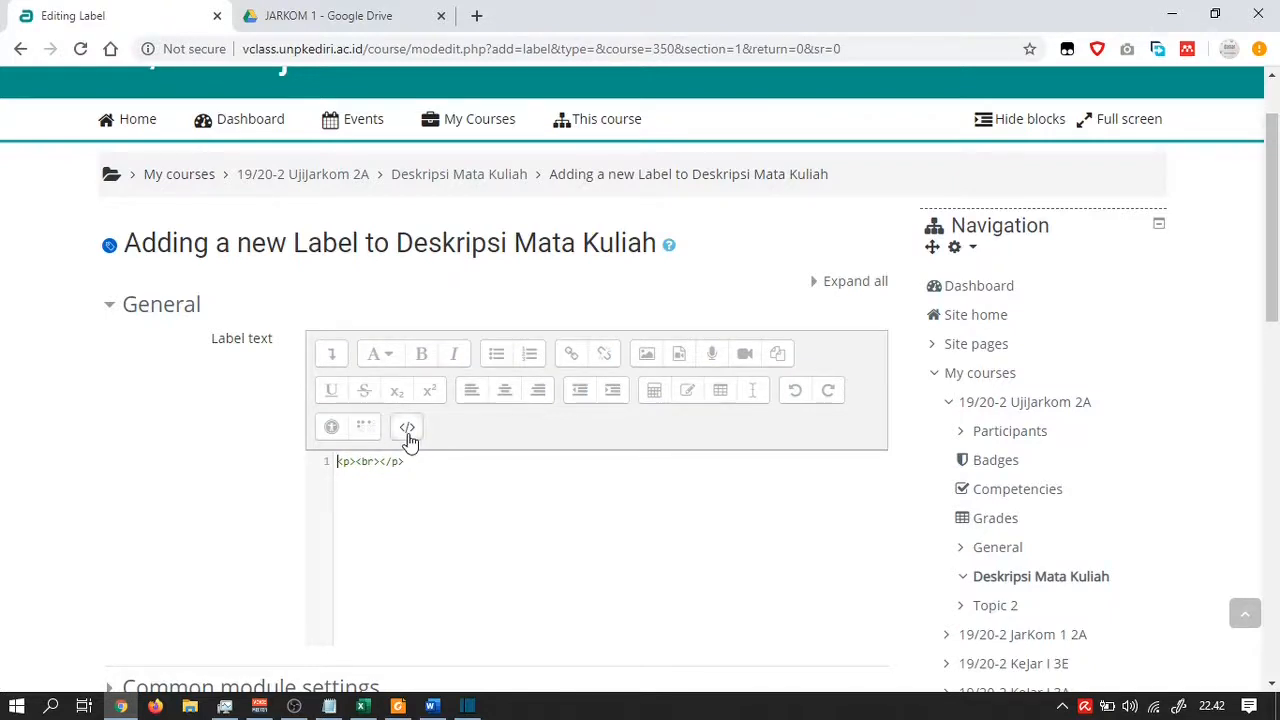
left_click(371, 20)
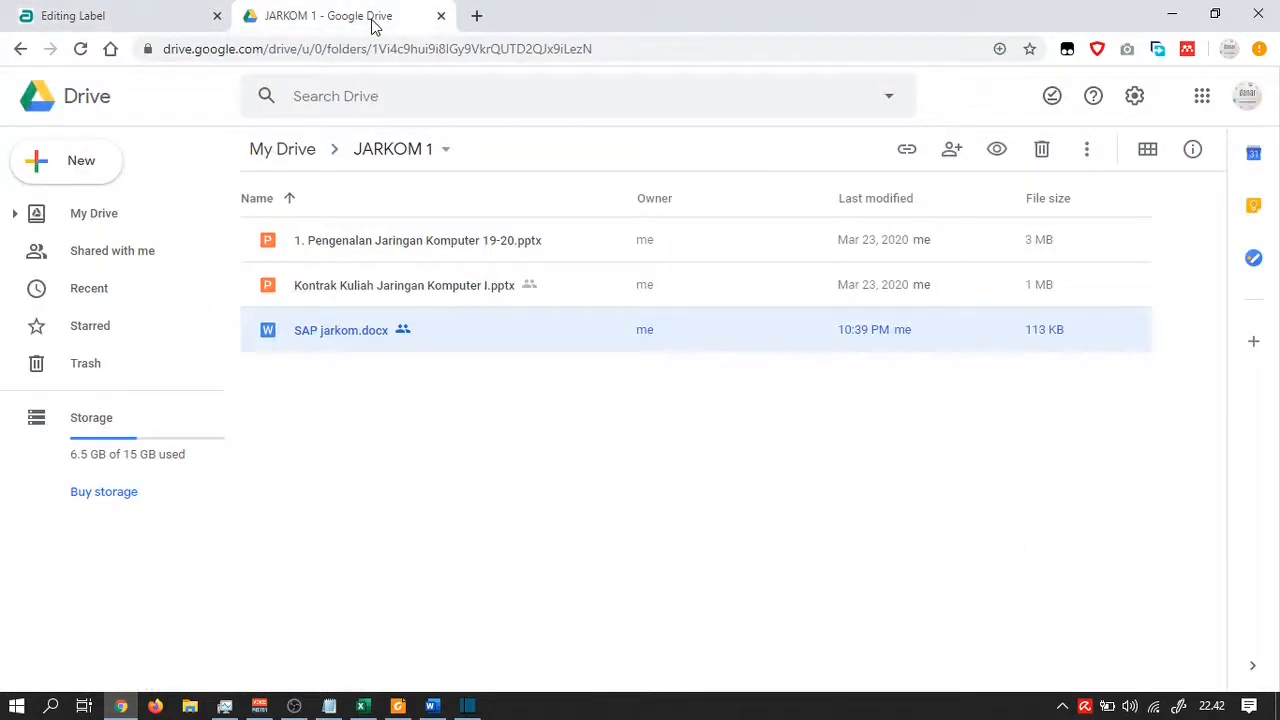
Open SAP jarkom.docx with Google Docs from its Drive context menu
right_click(341, 335)
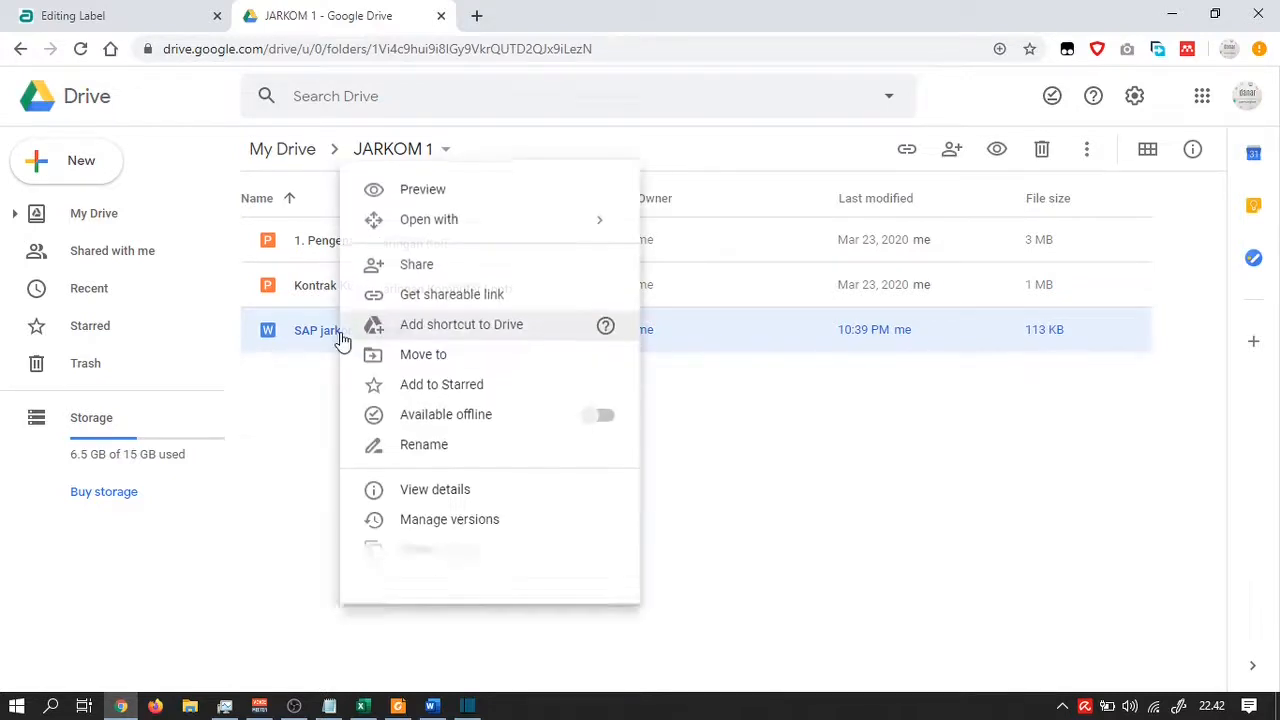
mouse_move(467, 232)
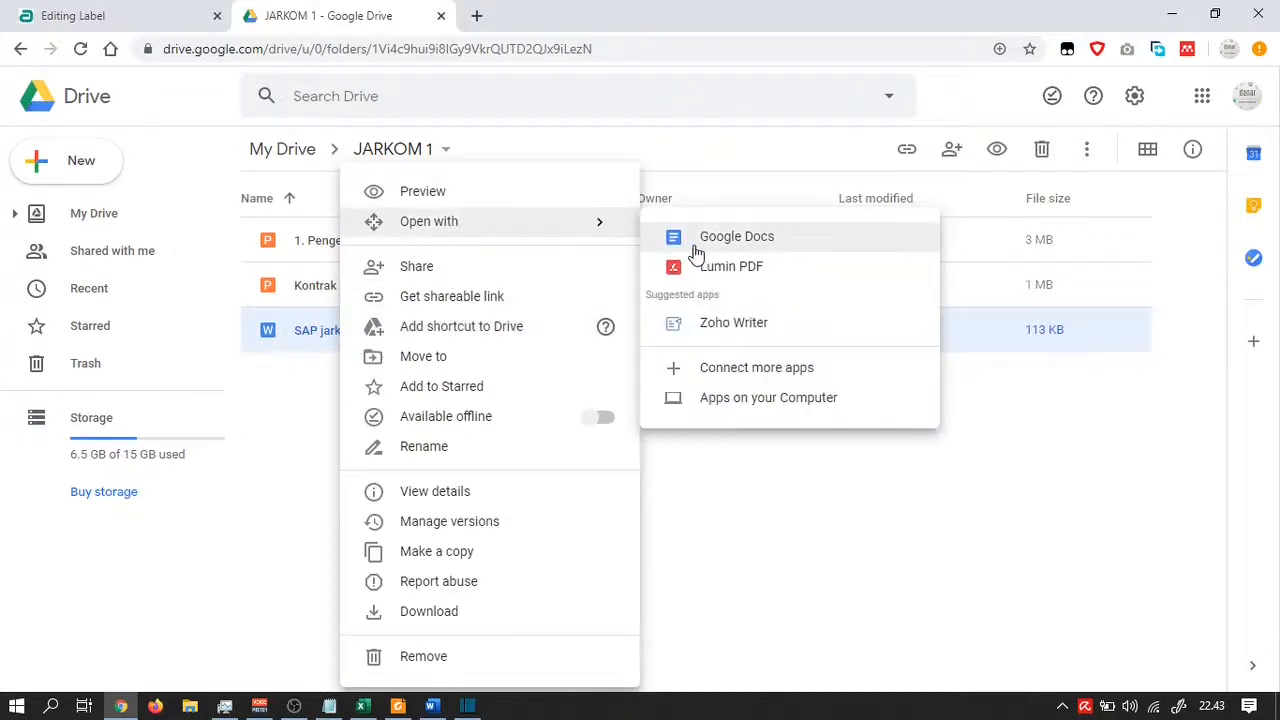
left_click(697, 250)
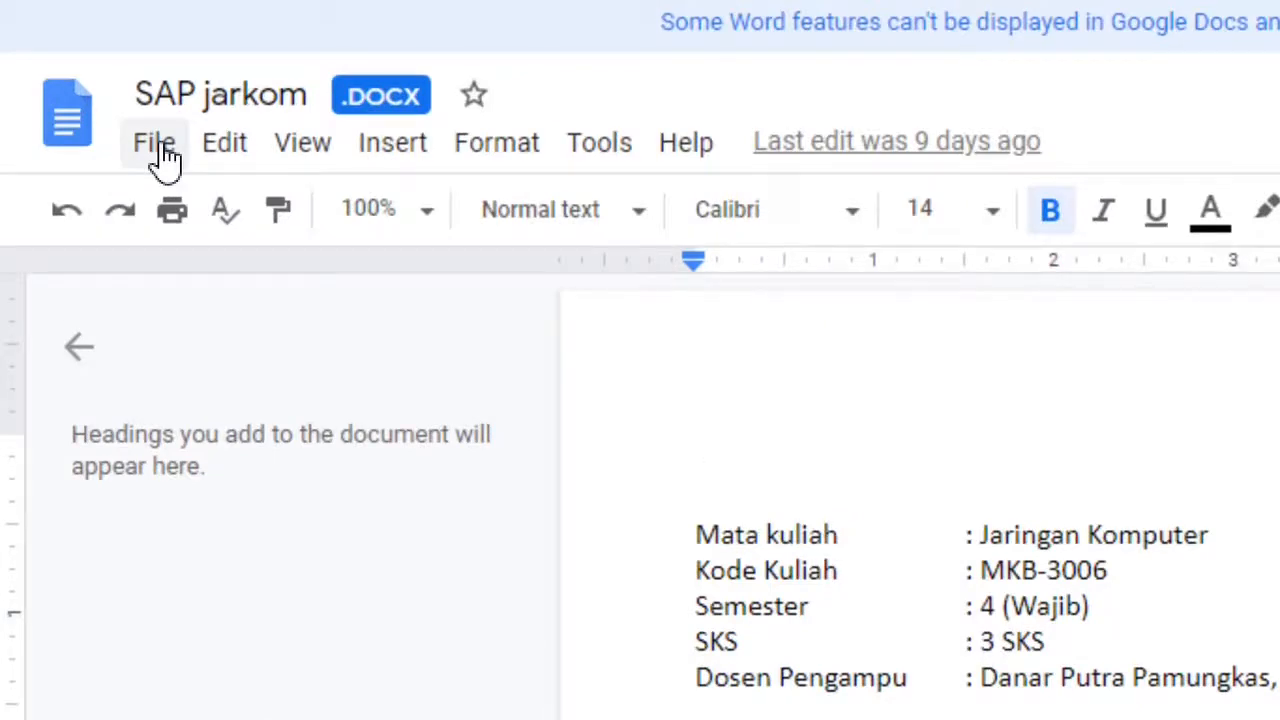
Publish SAP jarkom to the web as an embed and copy its iframe code
left_click(157, 145)
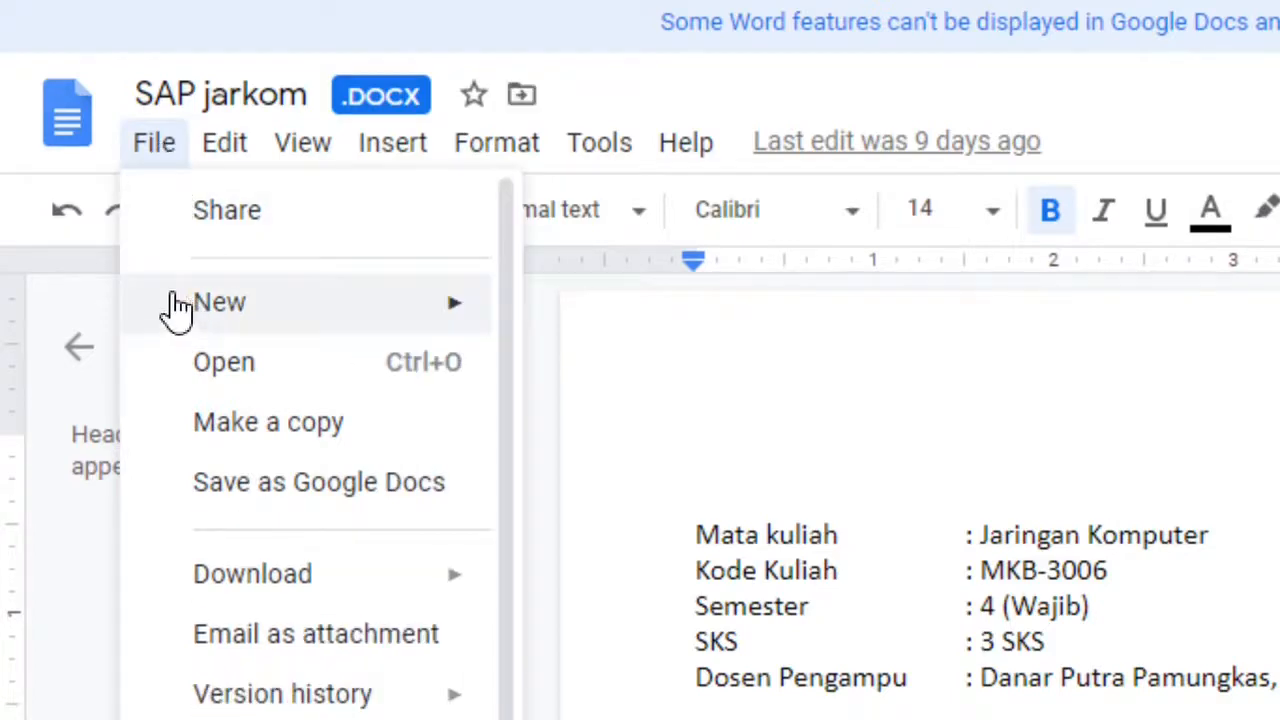
scroll(177, 306, "down", 1)
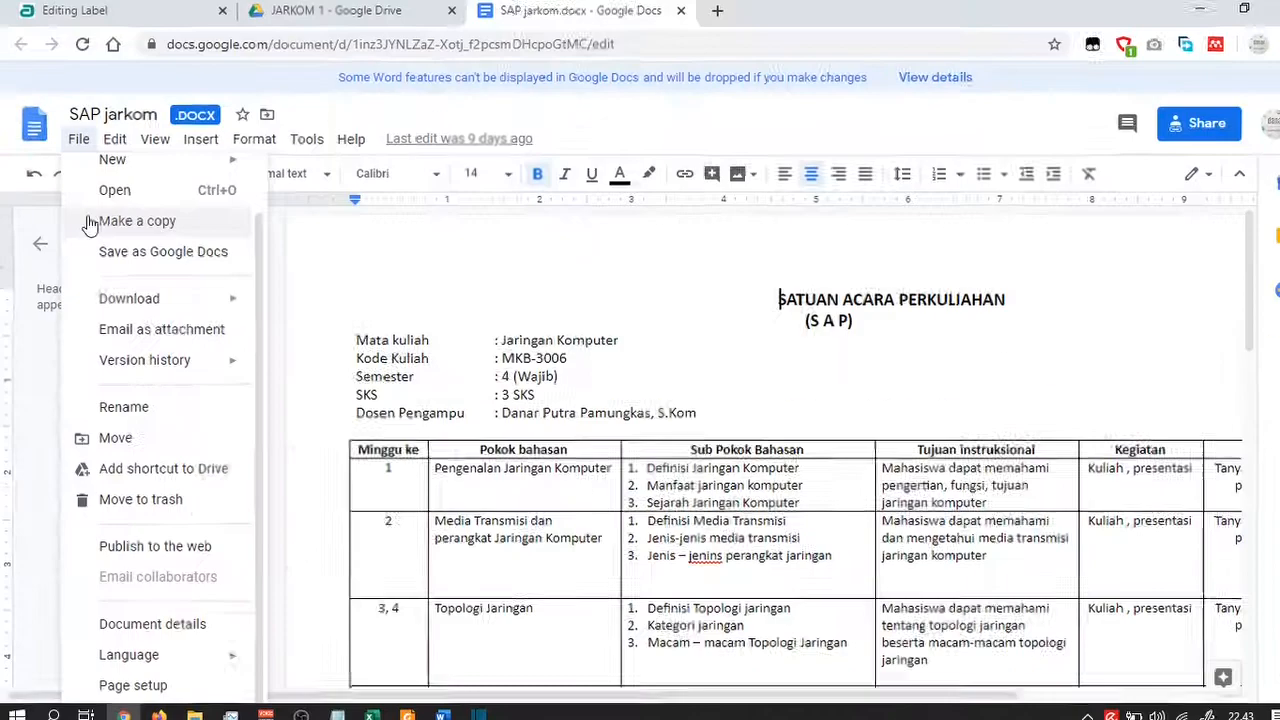
scroll(177, 306, "up", 1)
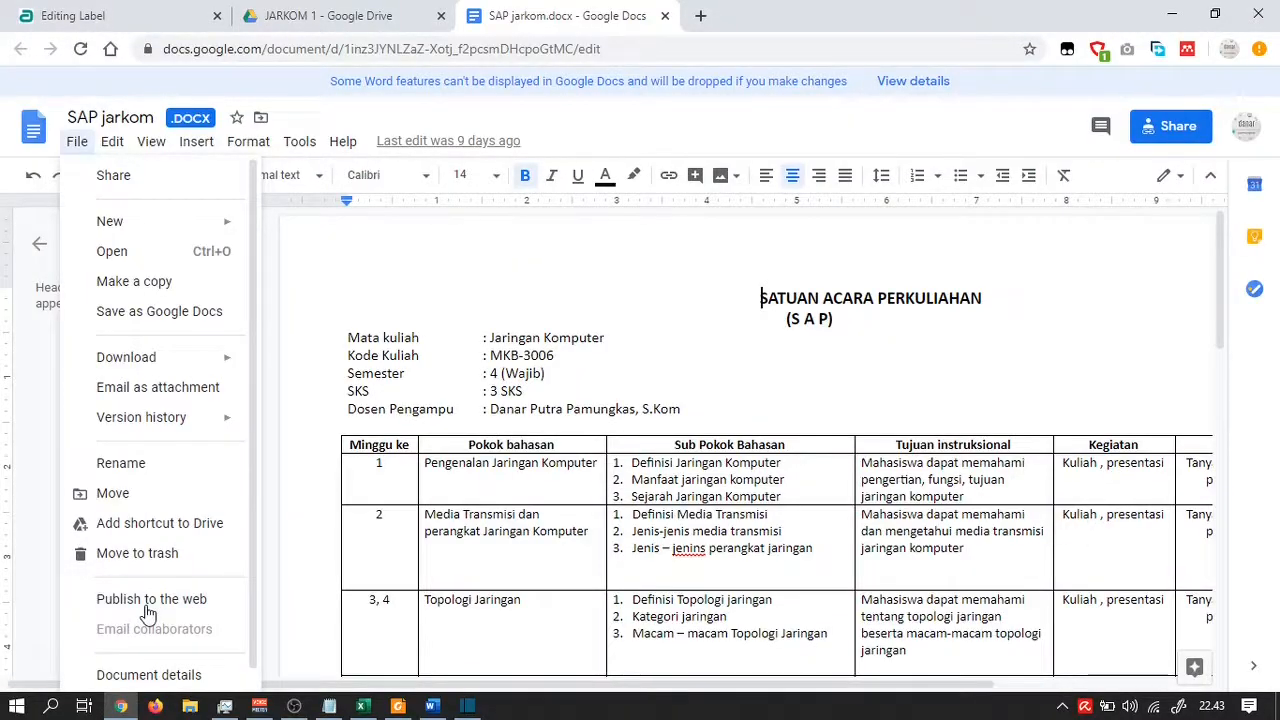
left_click(150, 600)
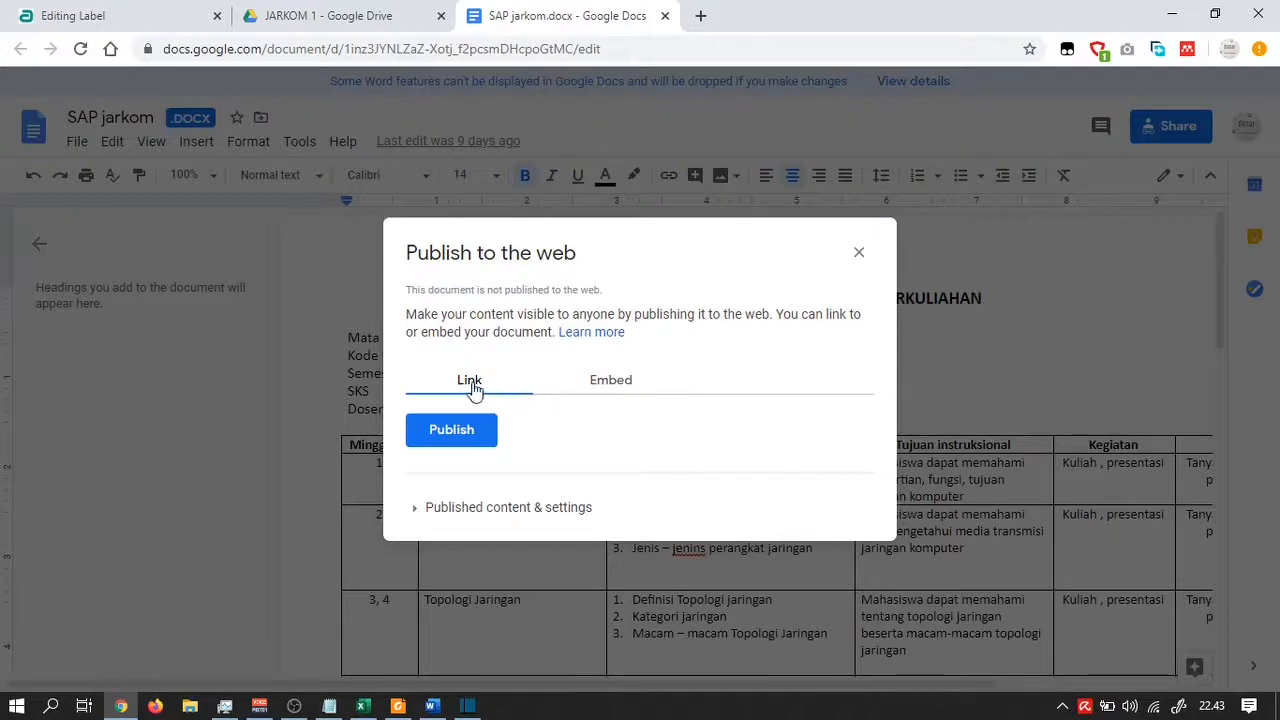
left_click(605, 390)
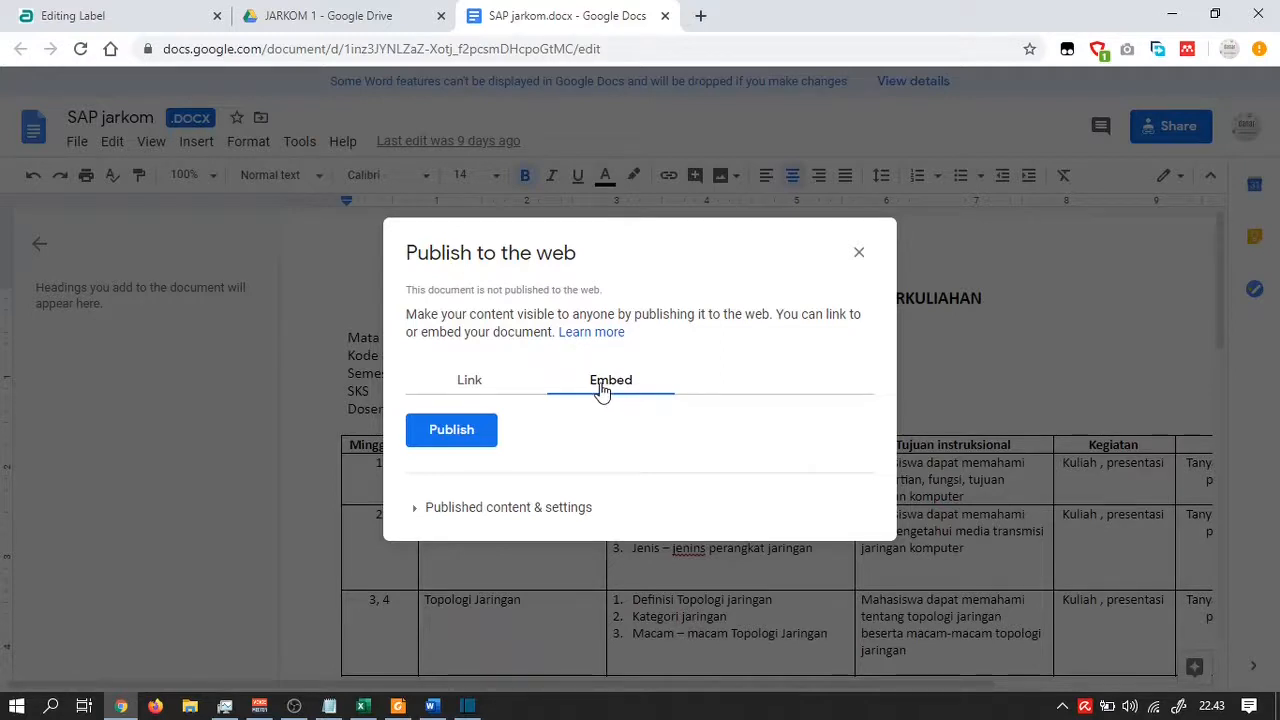
left_click(467, 433)
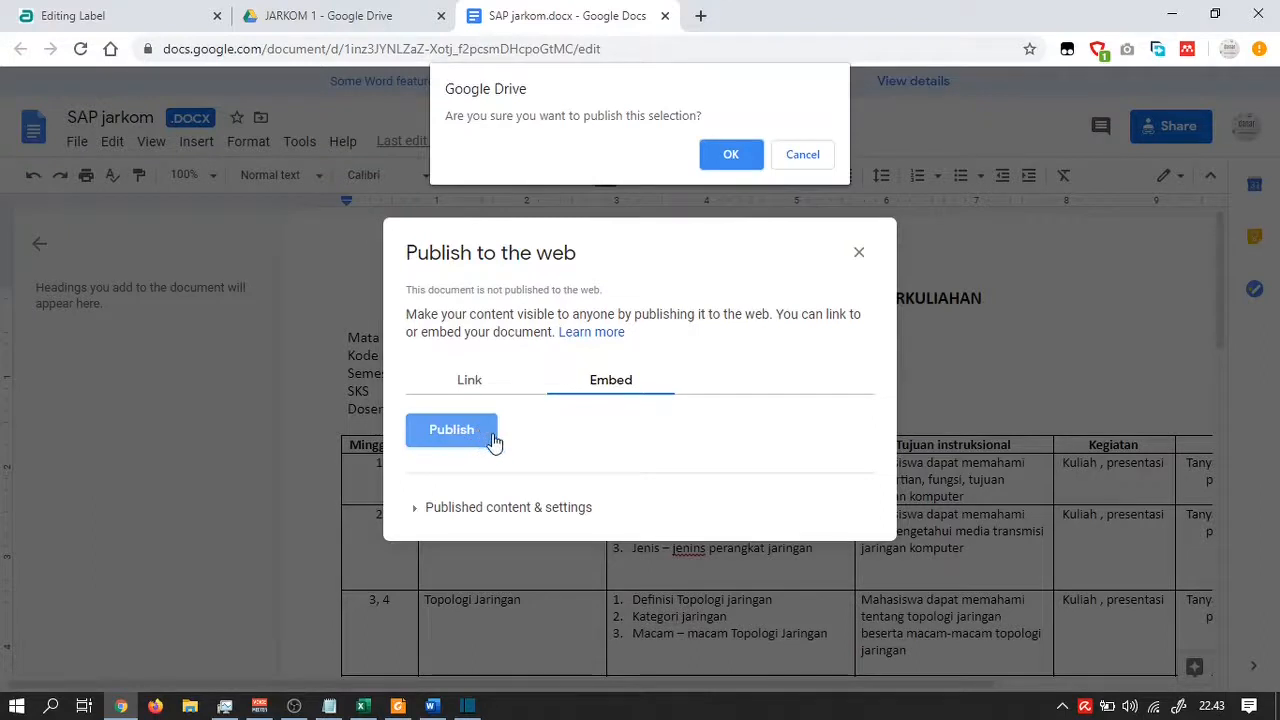
left_click(731, 156)
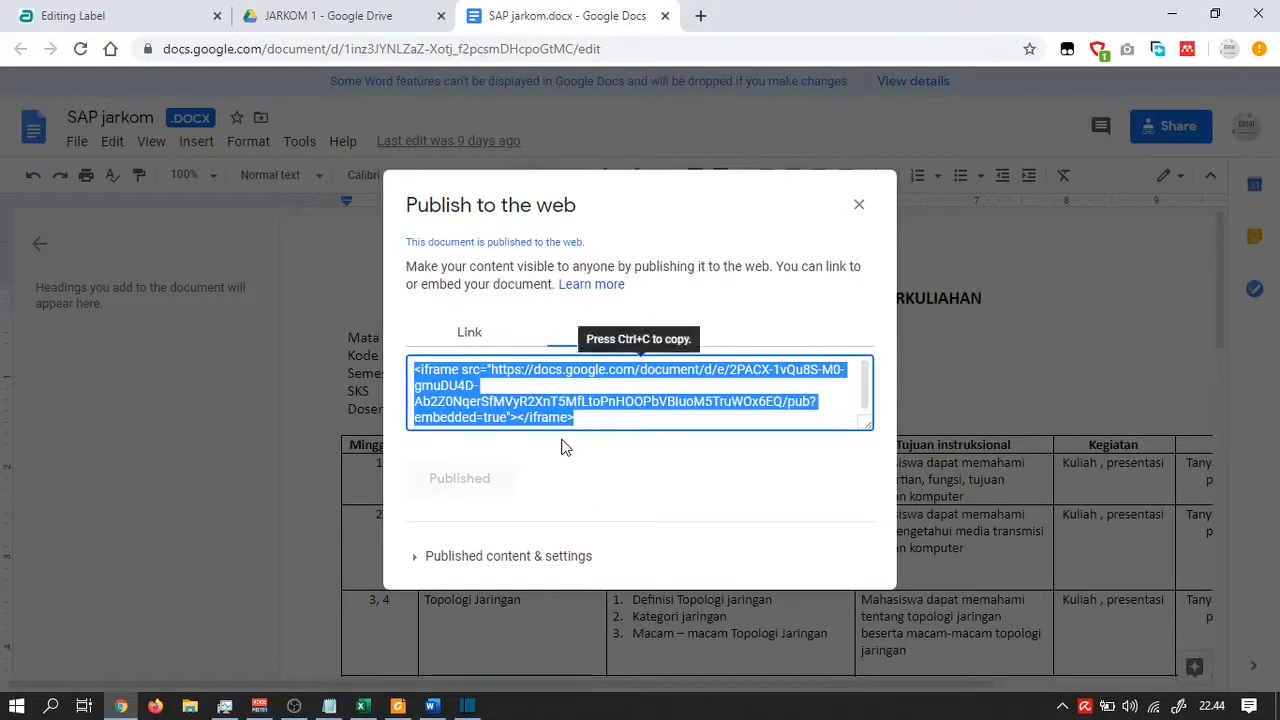
key("ctrl+c")
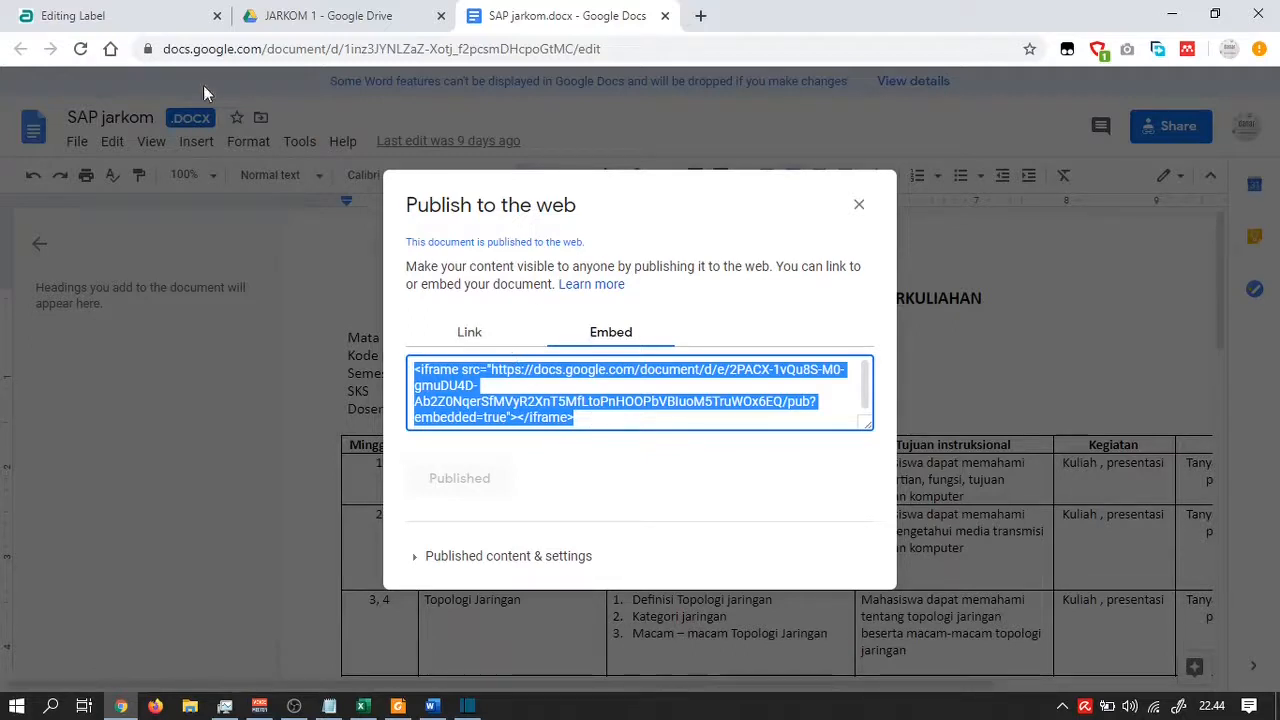
left_click(148, 20)
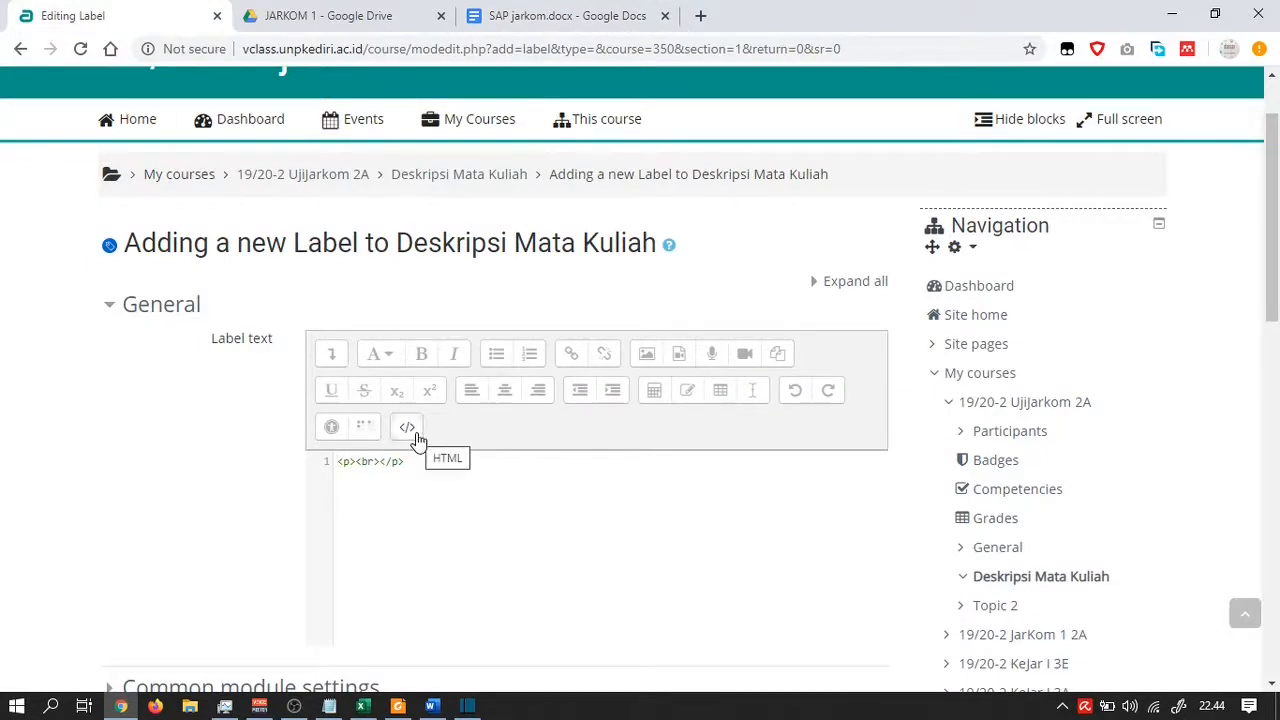
Replace the label's <p><br></p> HTML source with the pasted Google Docs iframe code
left_click(407, 430)
left_click(332, 354)
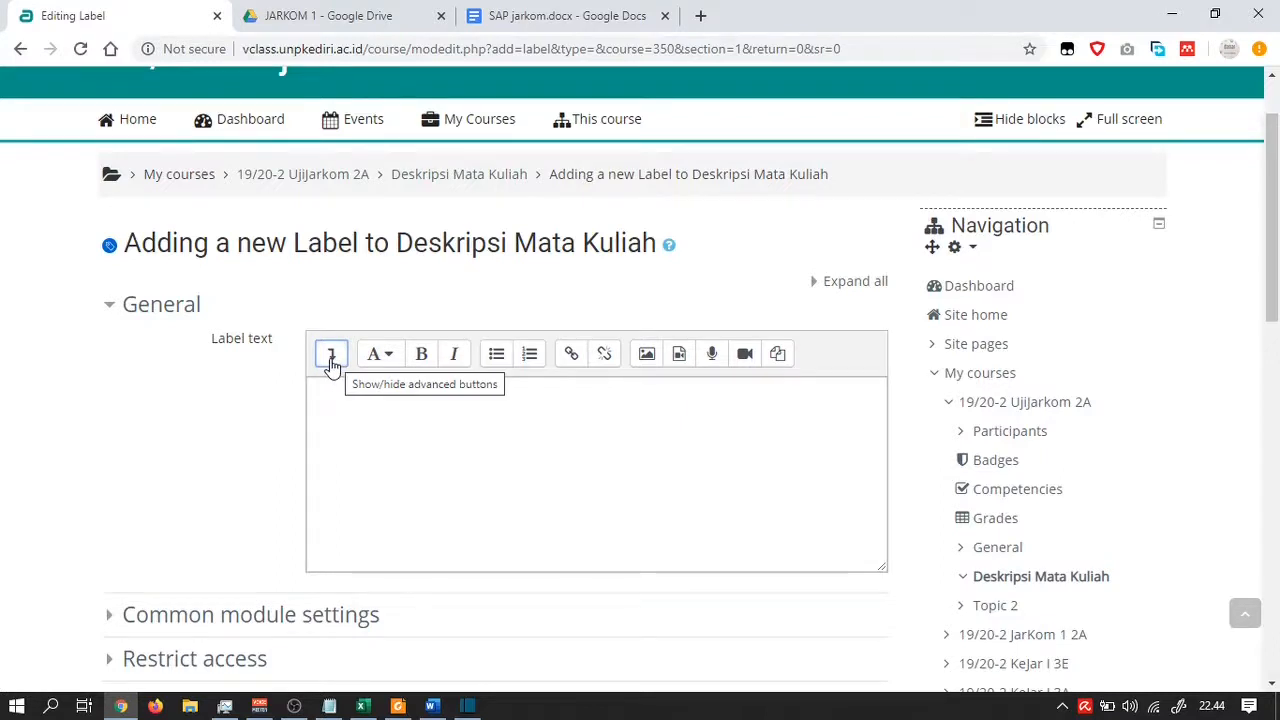
left_click(332, 356)
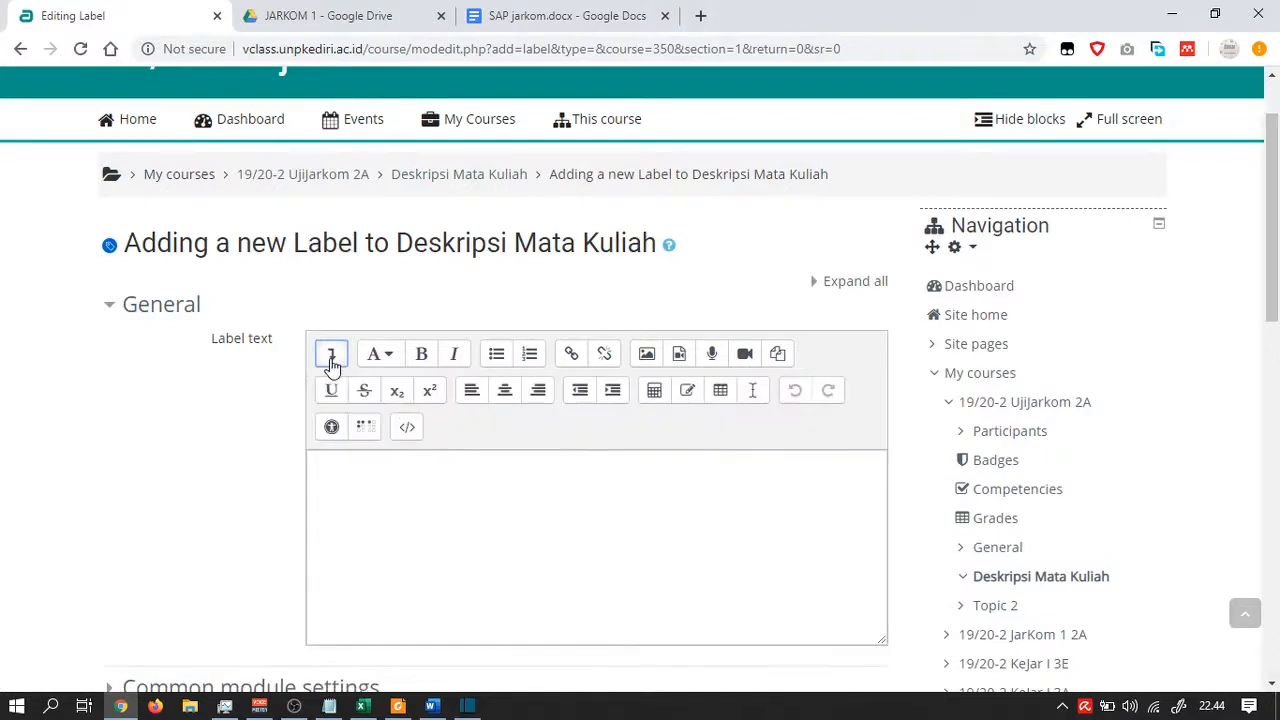
left_click(408, 428)
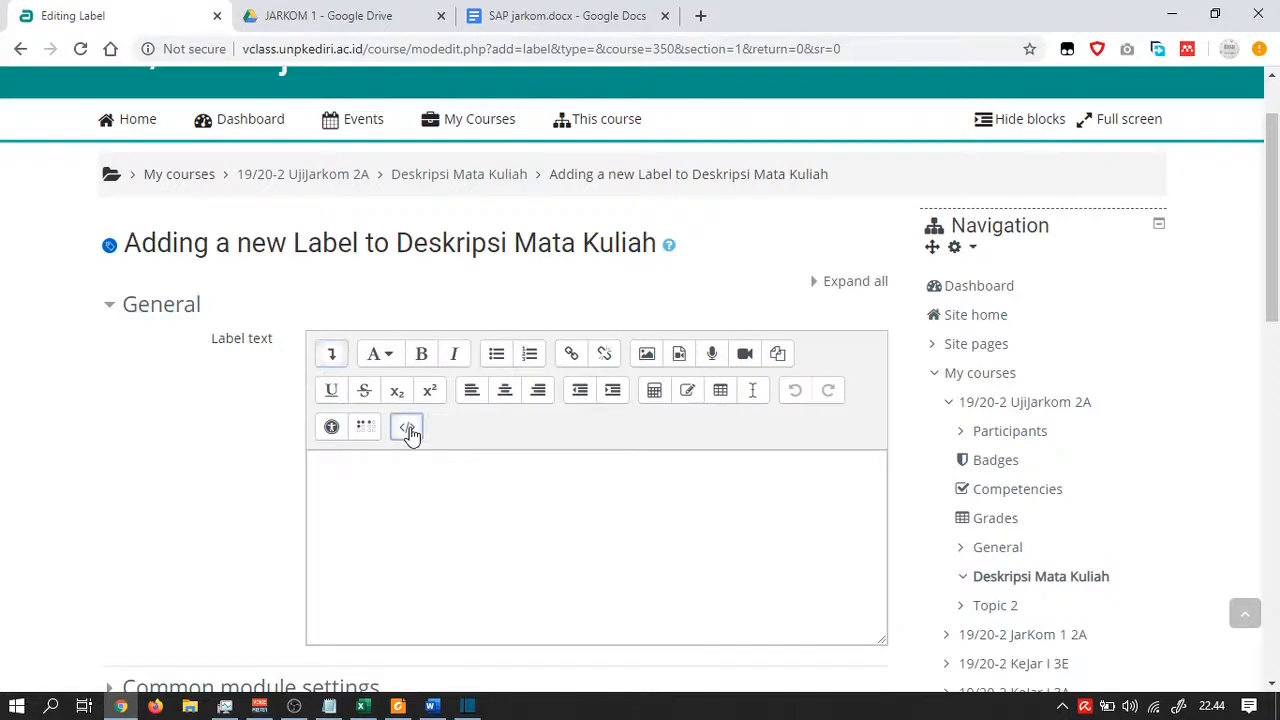
left_click_drag(434, 461, 346, 463)
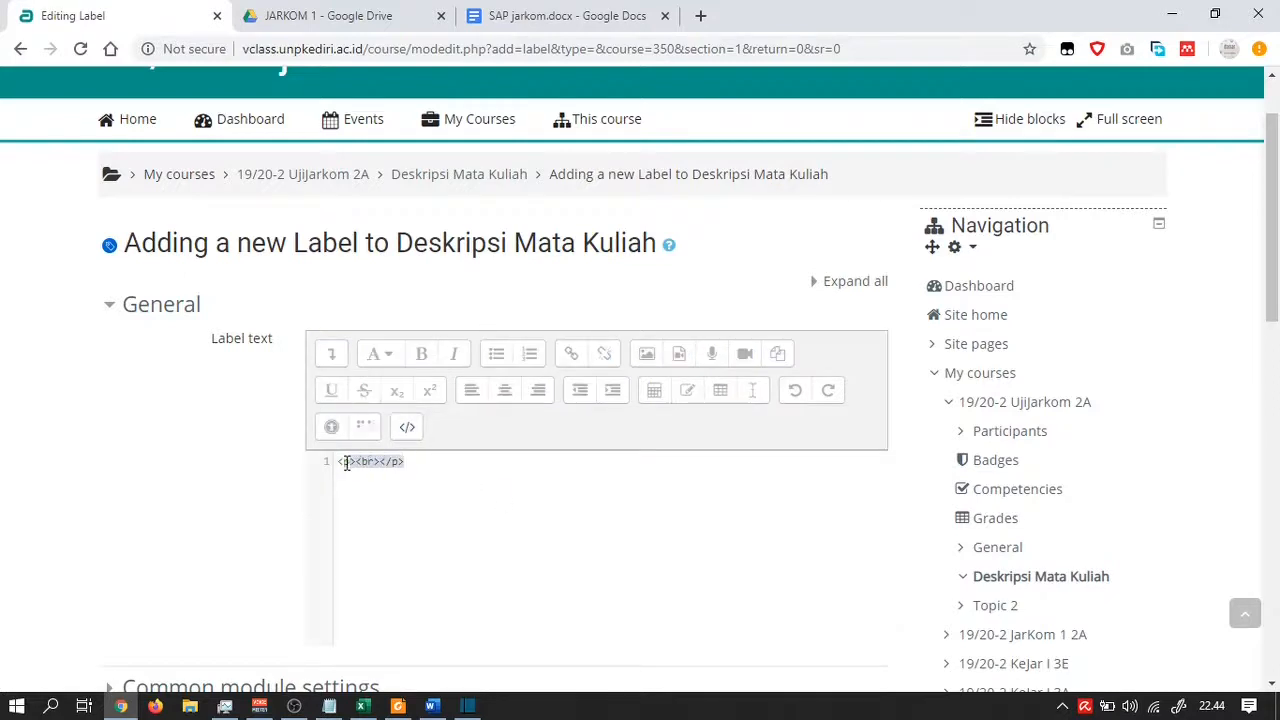
key("BackSpace")
key("ctrl+v")
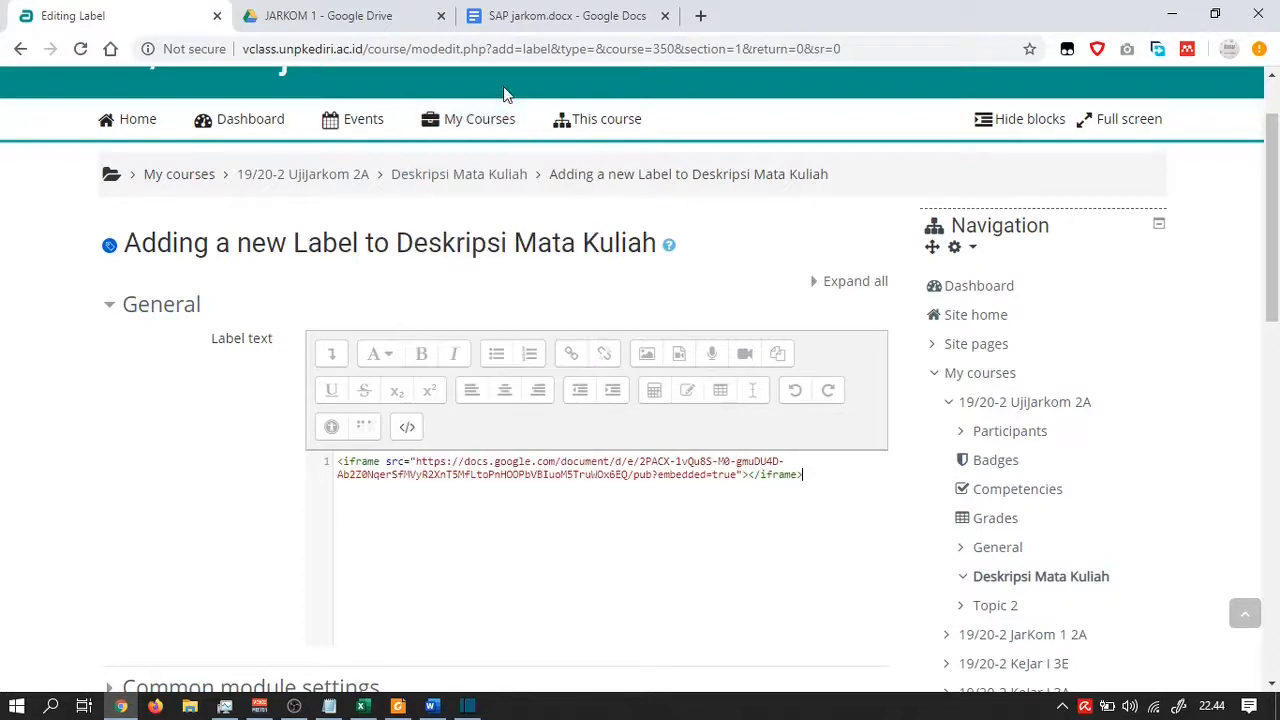
scroll(331, 503, "down", 2)
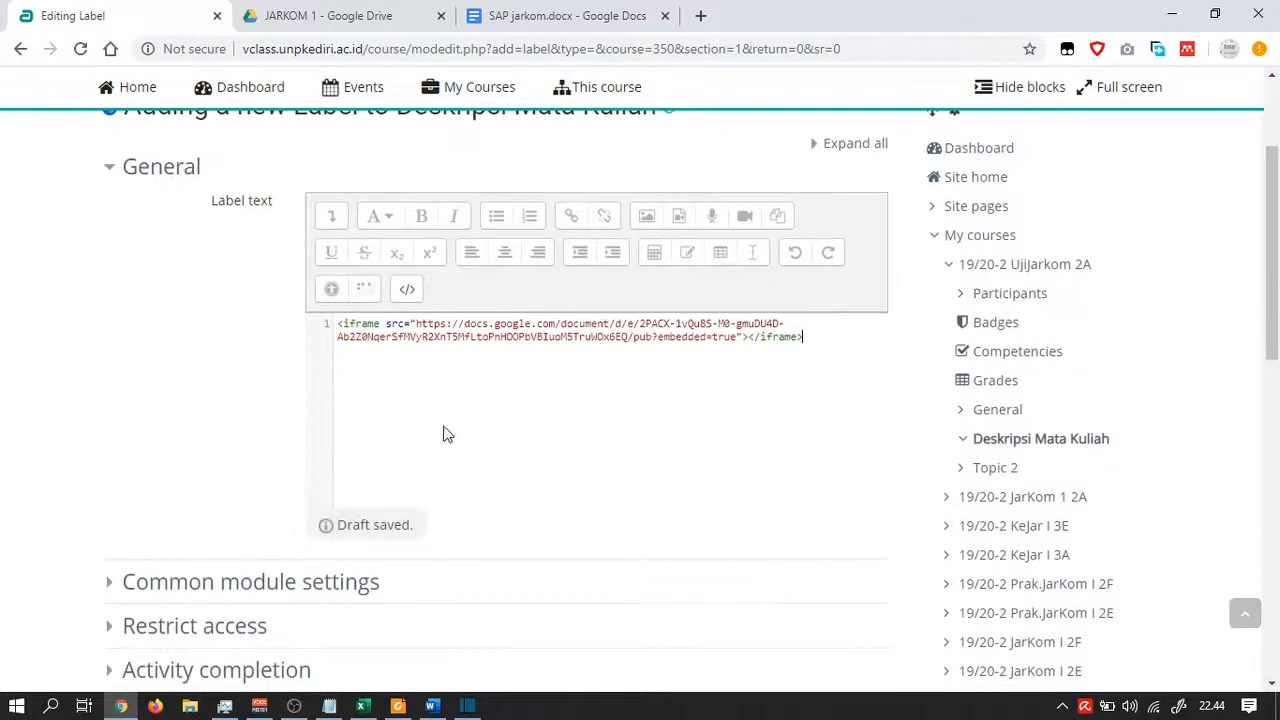
Preview the embedded SAP document in the label, then reopen Google Docs' published content settings
left_click(410, 295)
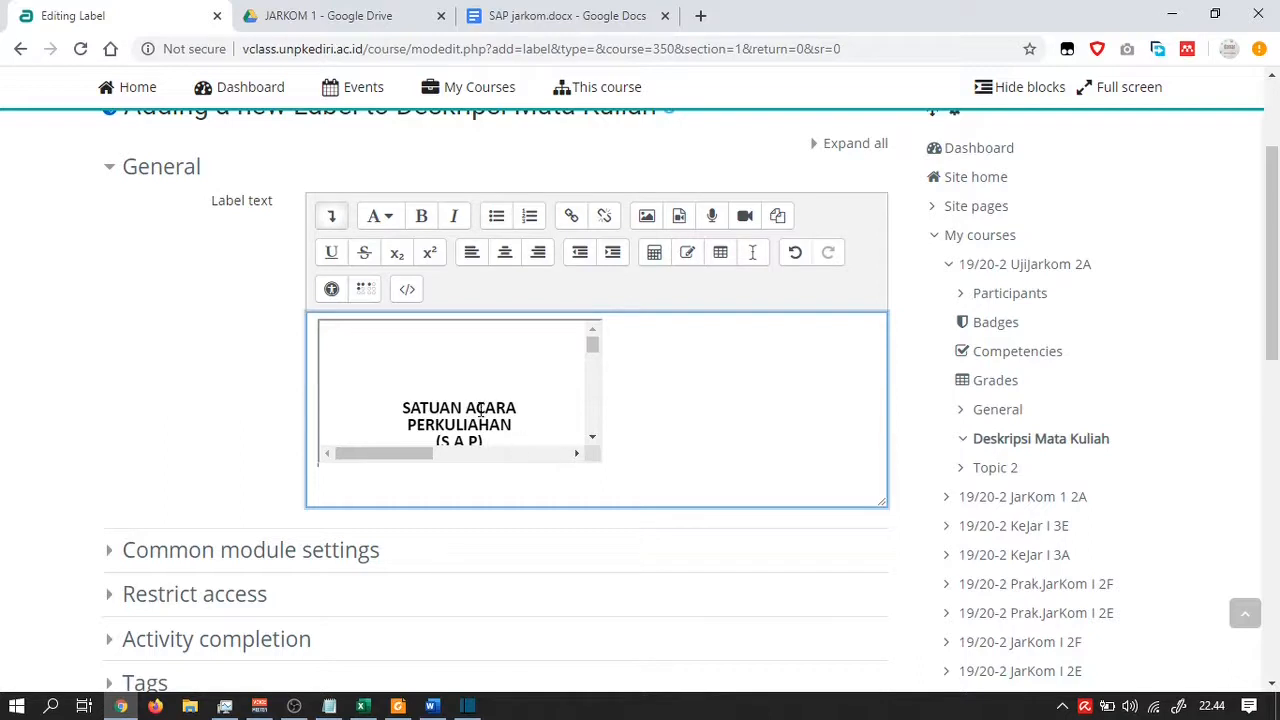
scroll(480, 410, "down", 1)
scroll(480, 406, "up", 2)
scroll(480, 407, "down", 5)
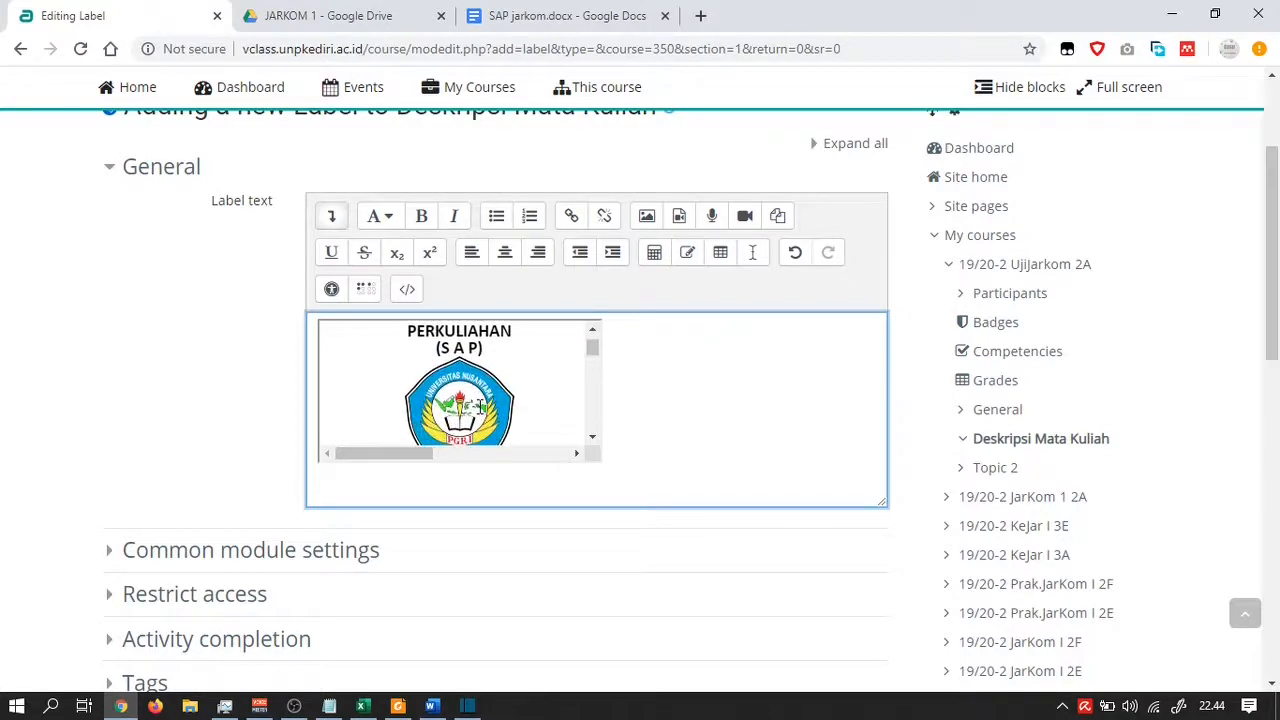
scroll(478, 413, "up", 6)
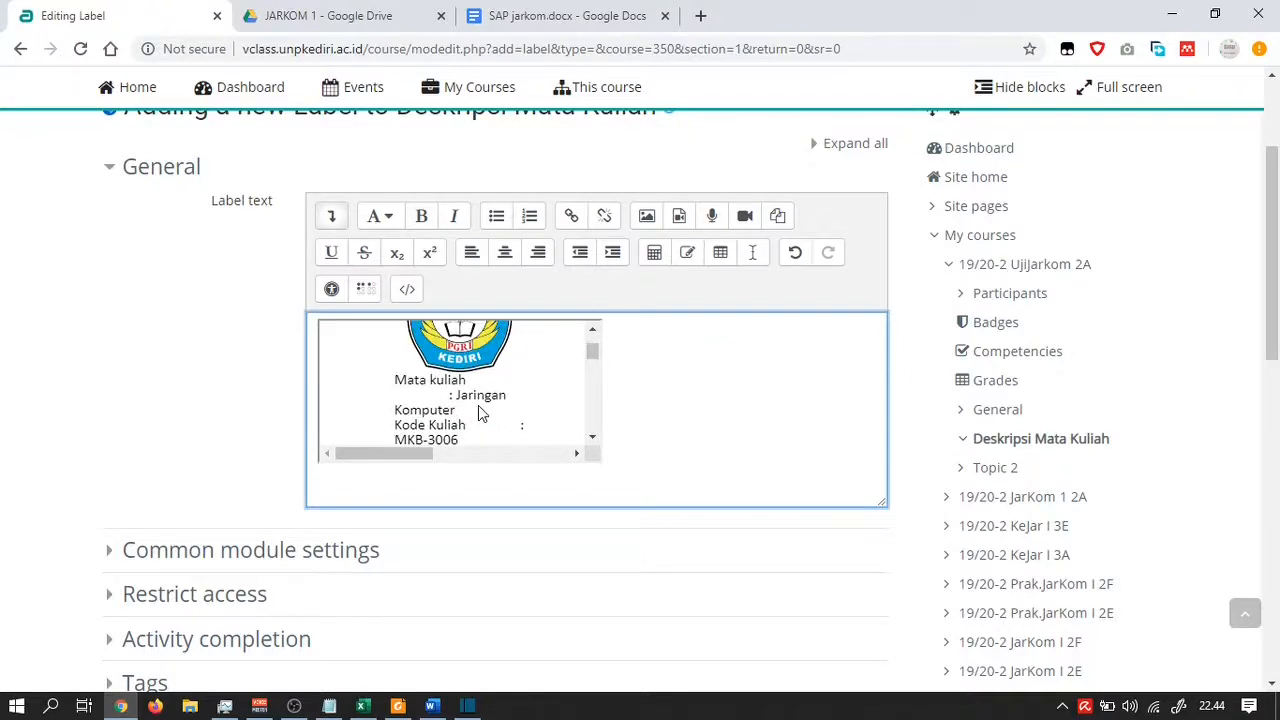
scroll(478, 404, "up", 1)
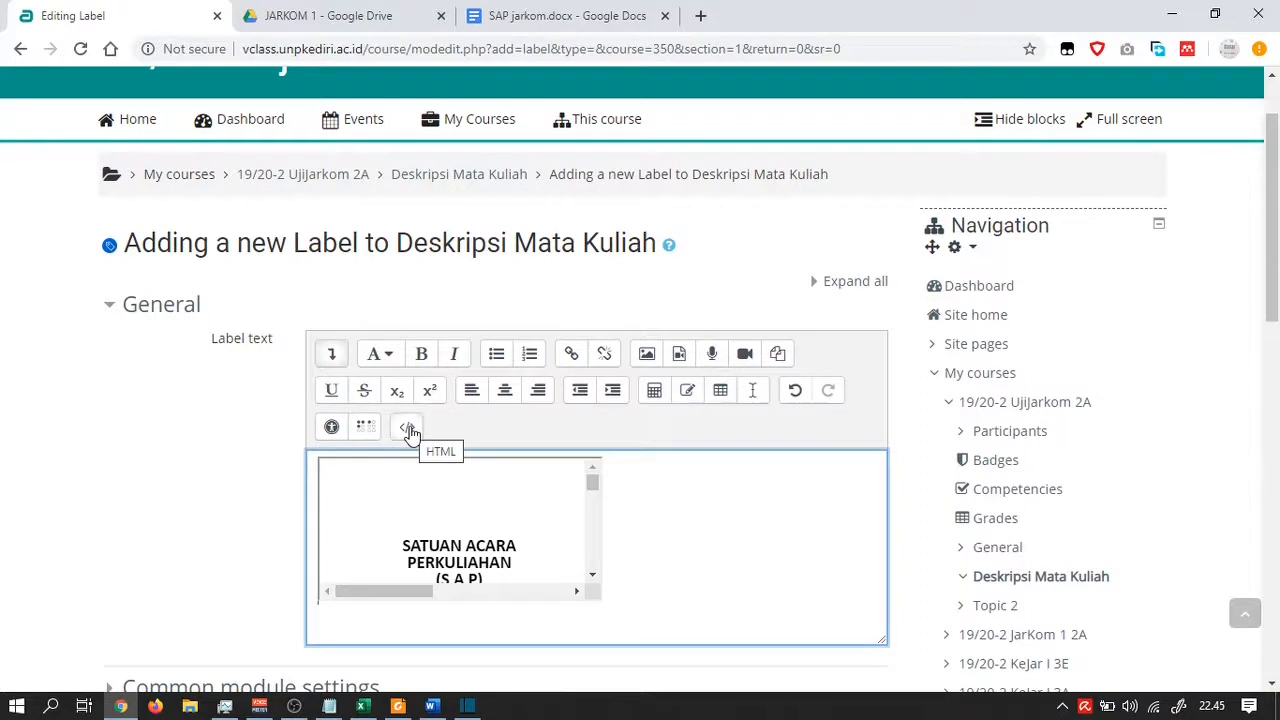
left_click(409, 430)
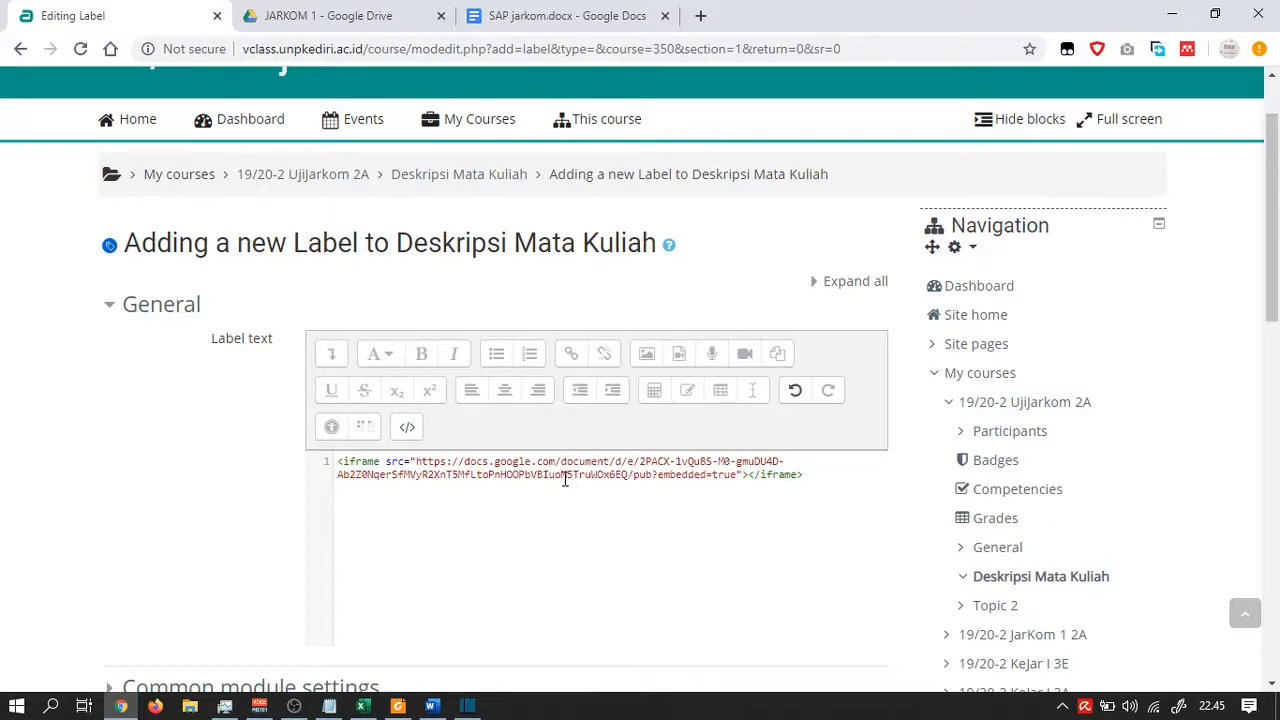
left_click(595, 12)
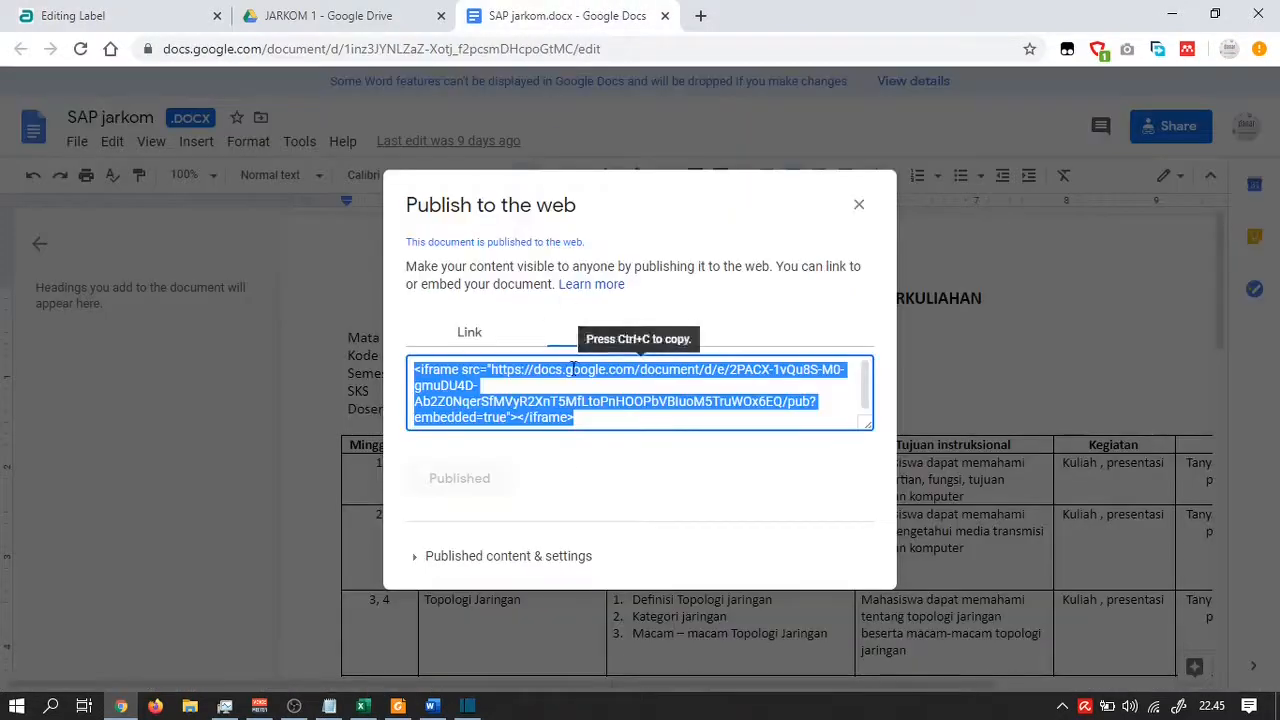
left_click(418, 560)
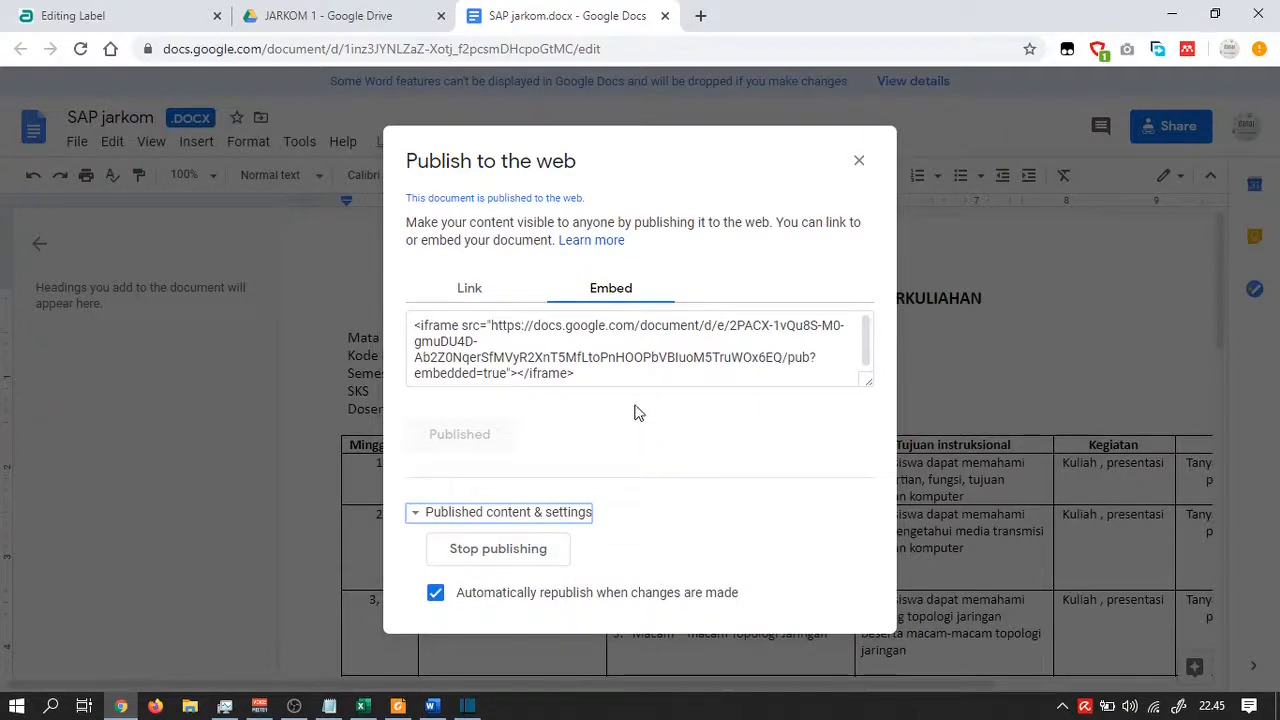
Check the embed code and auto-republish setting, then close the Publish to the web dialog
left_click(636, 352)
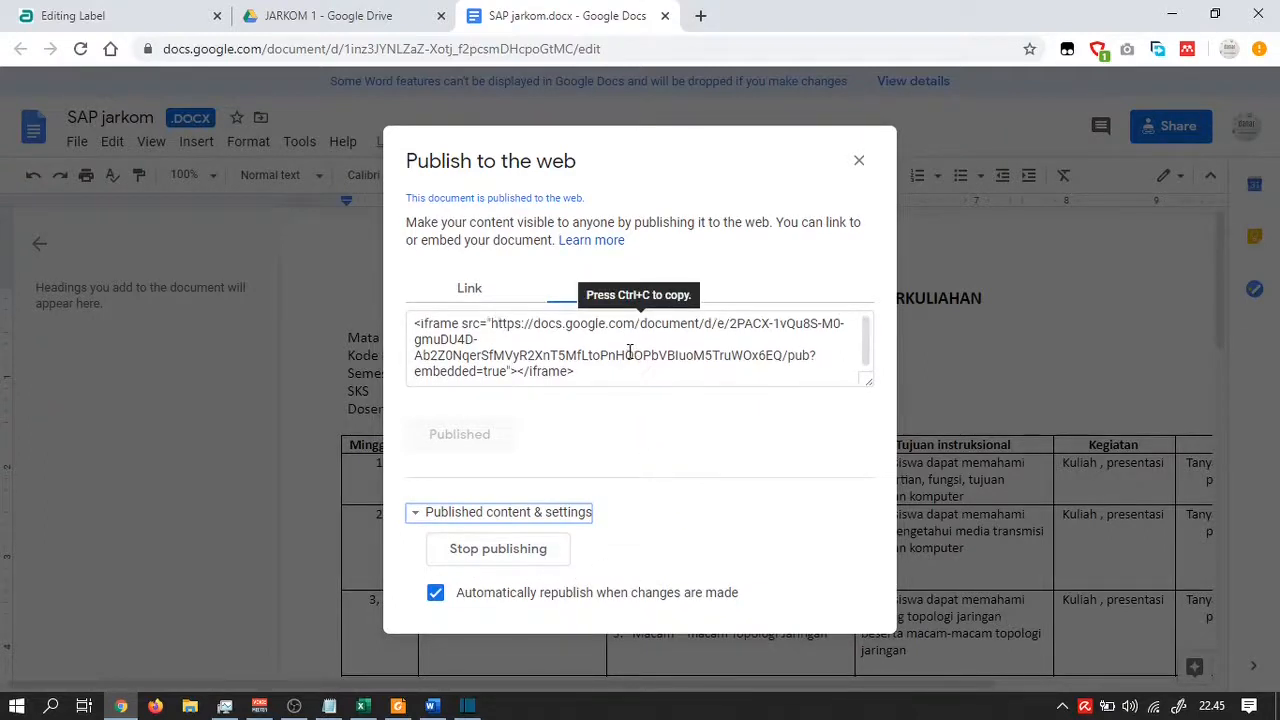
scroll(630, 352, "up", 1)
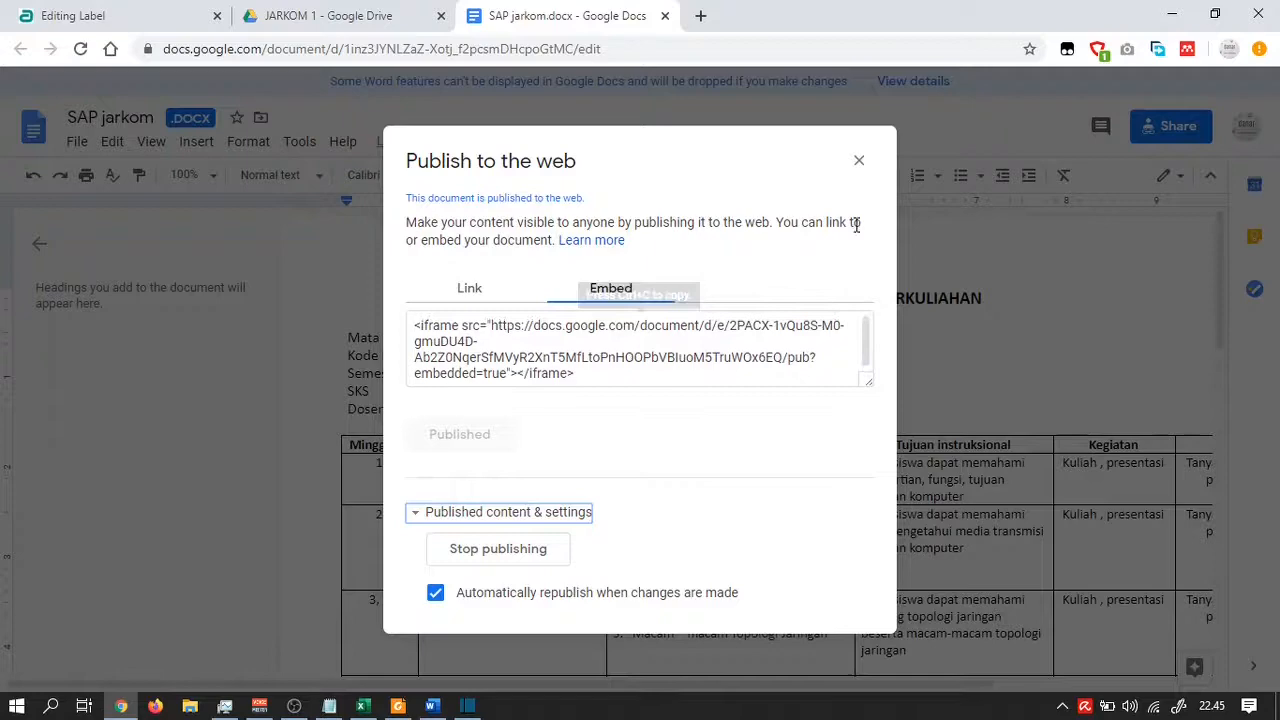
left_click(859, 162)
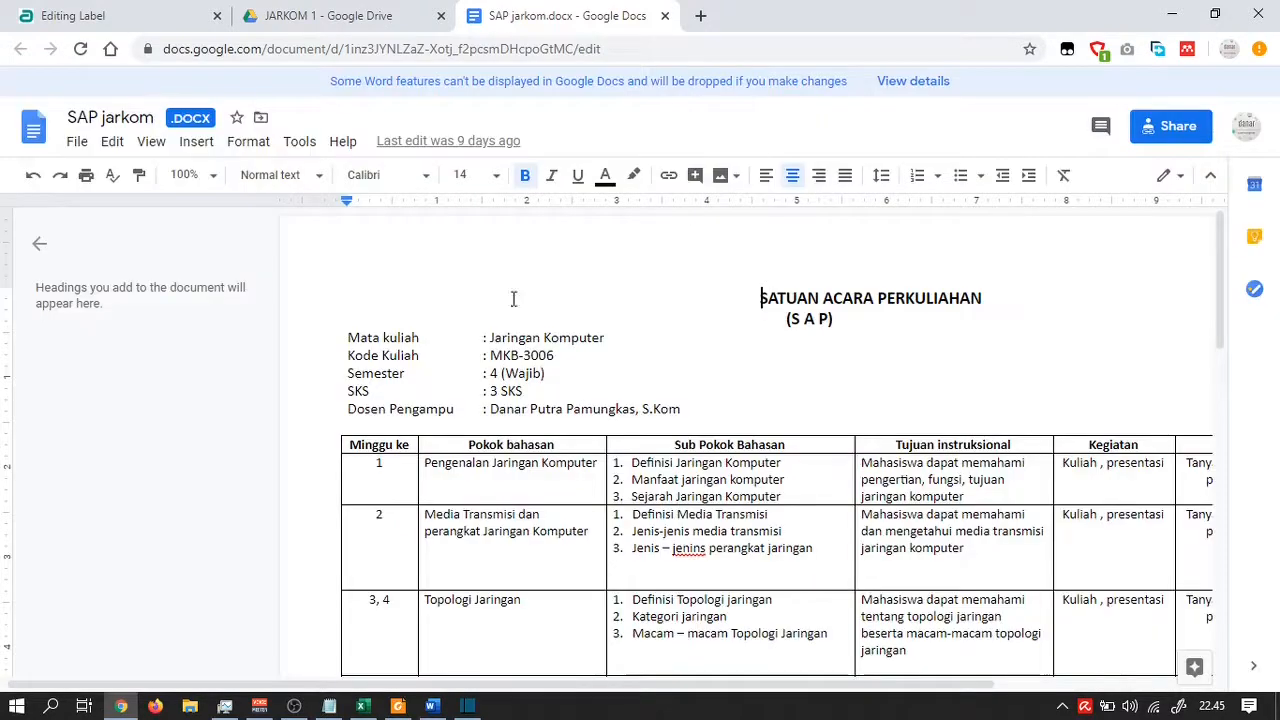
left_click(180, 20)
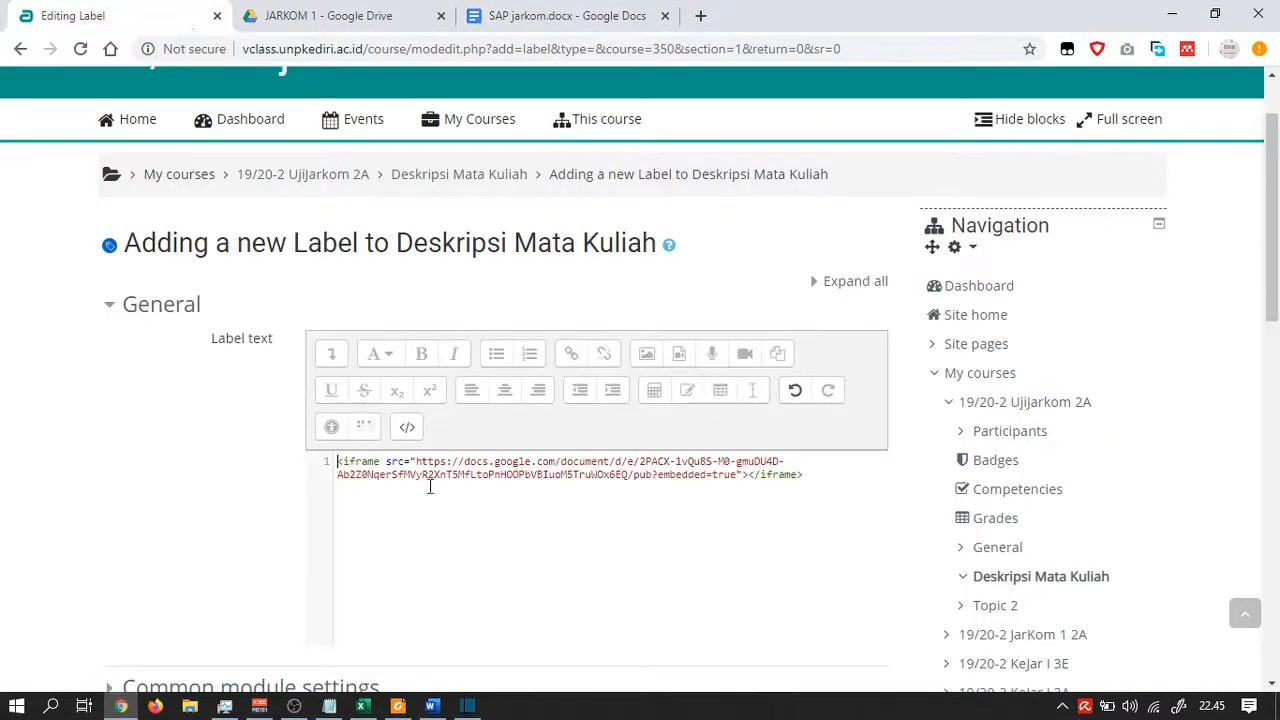
Preview the embedded SAP jarkom document, then save the label and return to the course
left_click(408, 428)
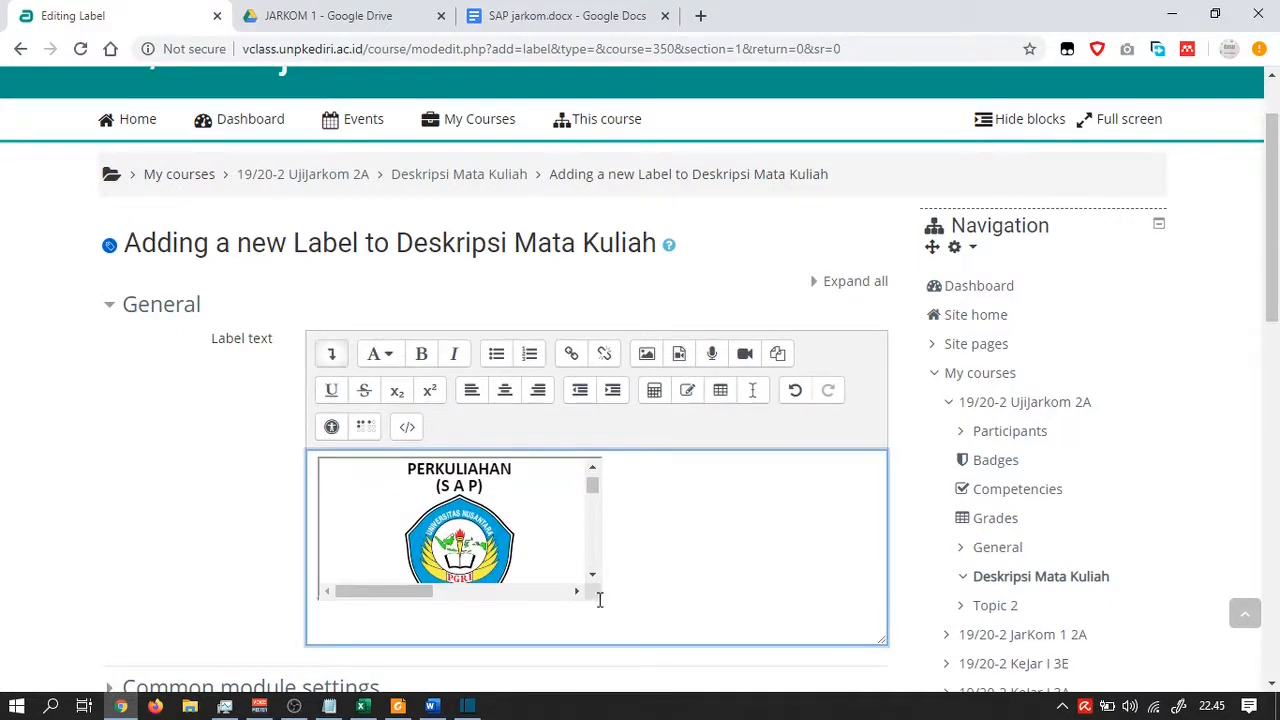
scroll(422, 498, "down", 10)
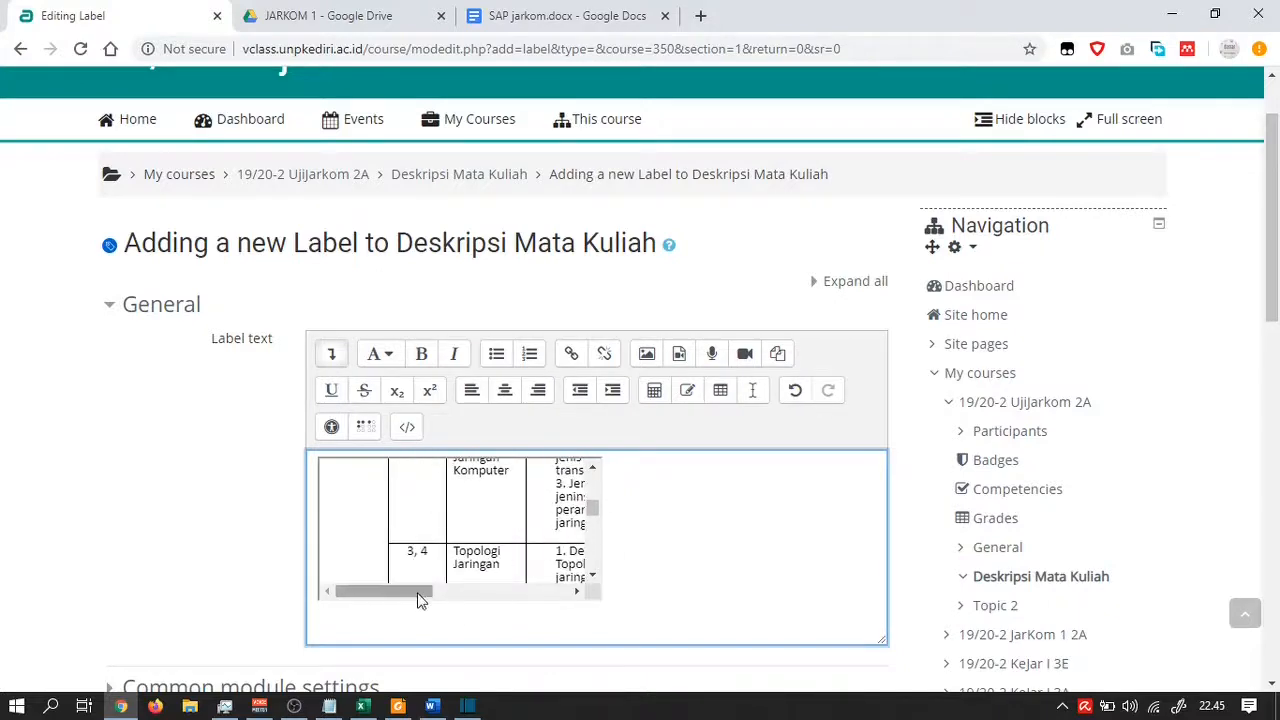
mouse_move(420, 591)
left_mouse_down()
mouse_move(517, 606)
mouse_move(429, 601)
left_mouse_up()
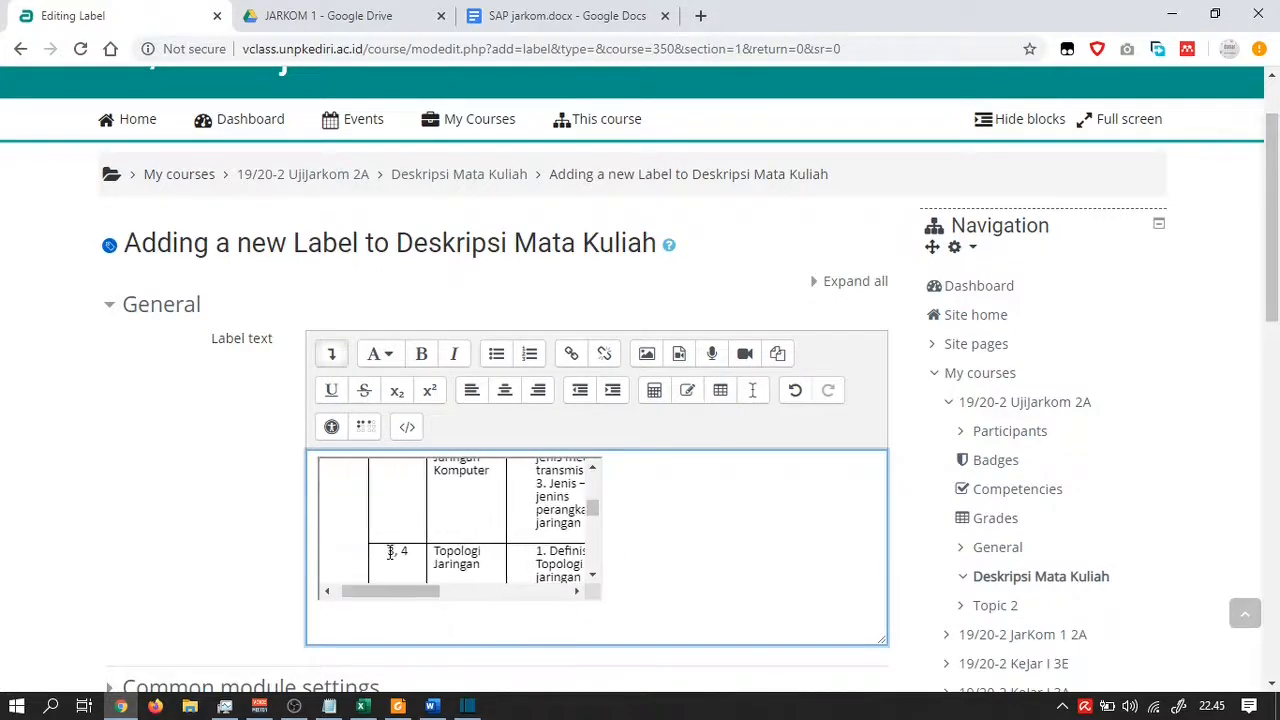
scroll(392, 551, "down", 2)
scroll(275, 525, "down", 3)
scroll(275, 525, "down", 2)
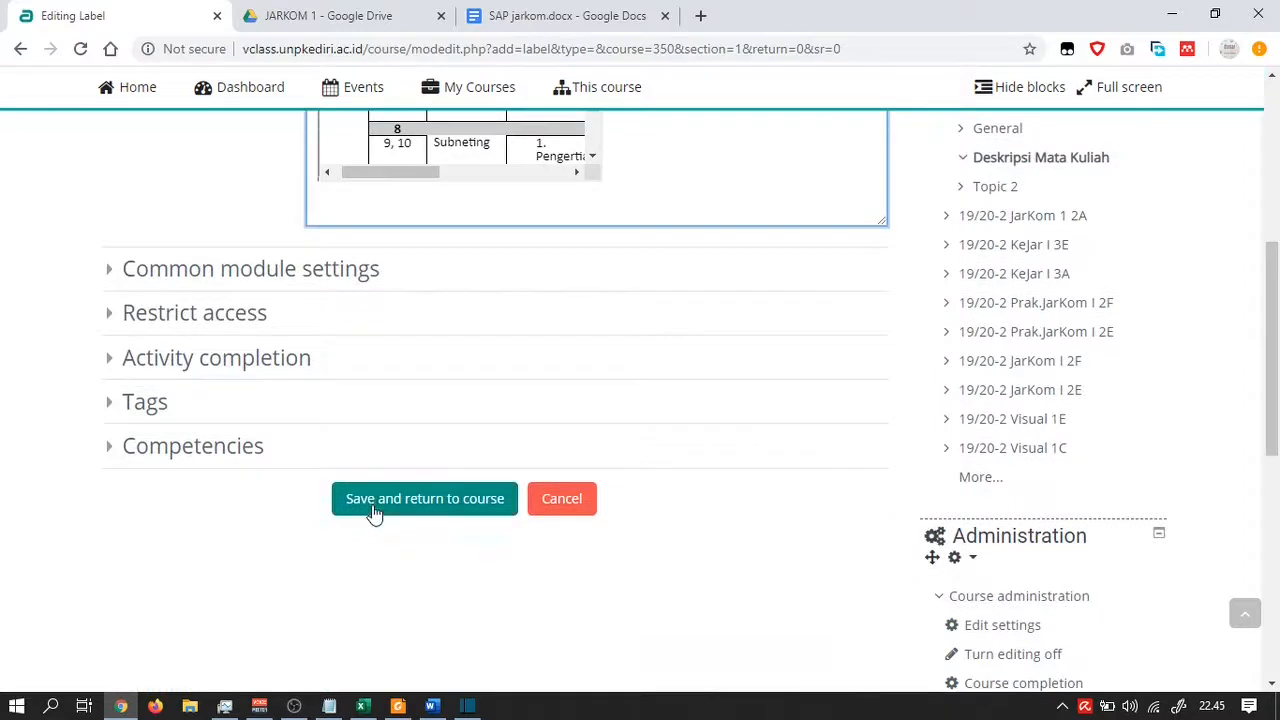
left_click(374, 511)
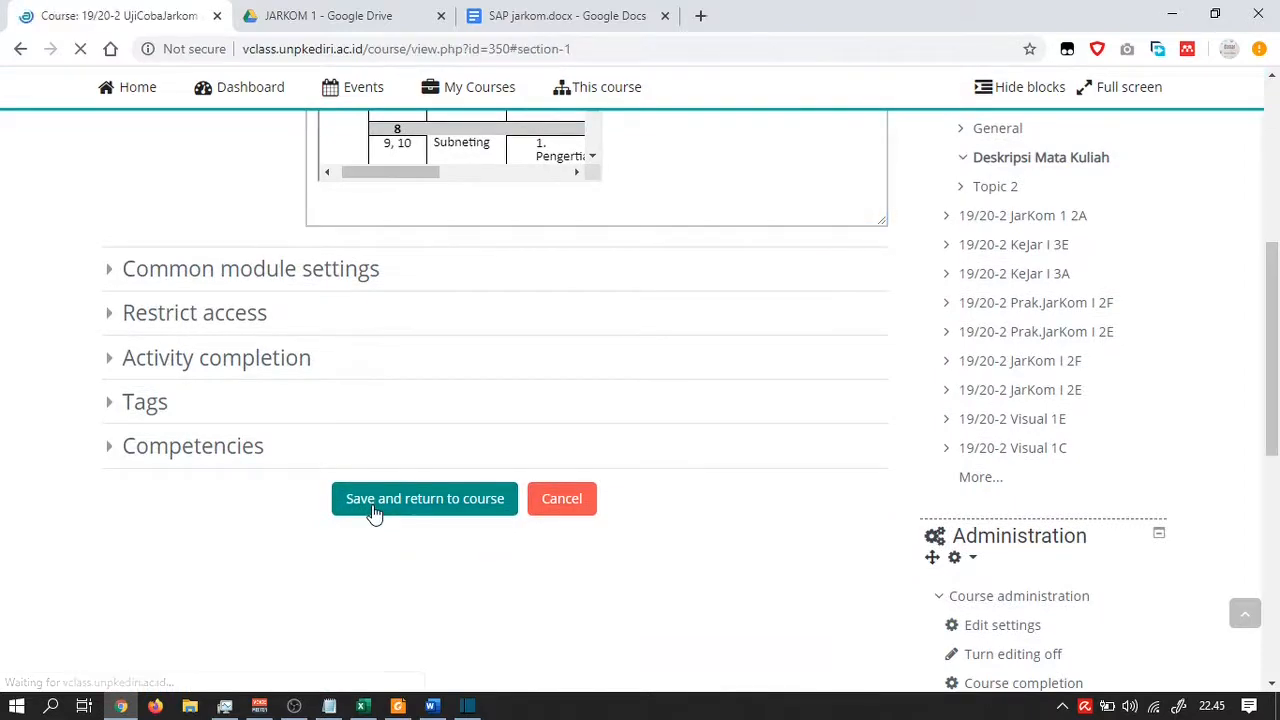
Scroll the course page to inspect the embedded Satuan Acara Perkuliahan document in the new label
scroll(373, 511, "down", 5)
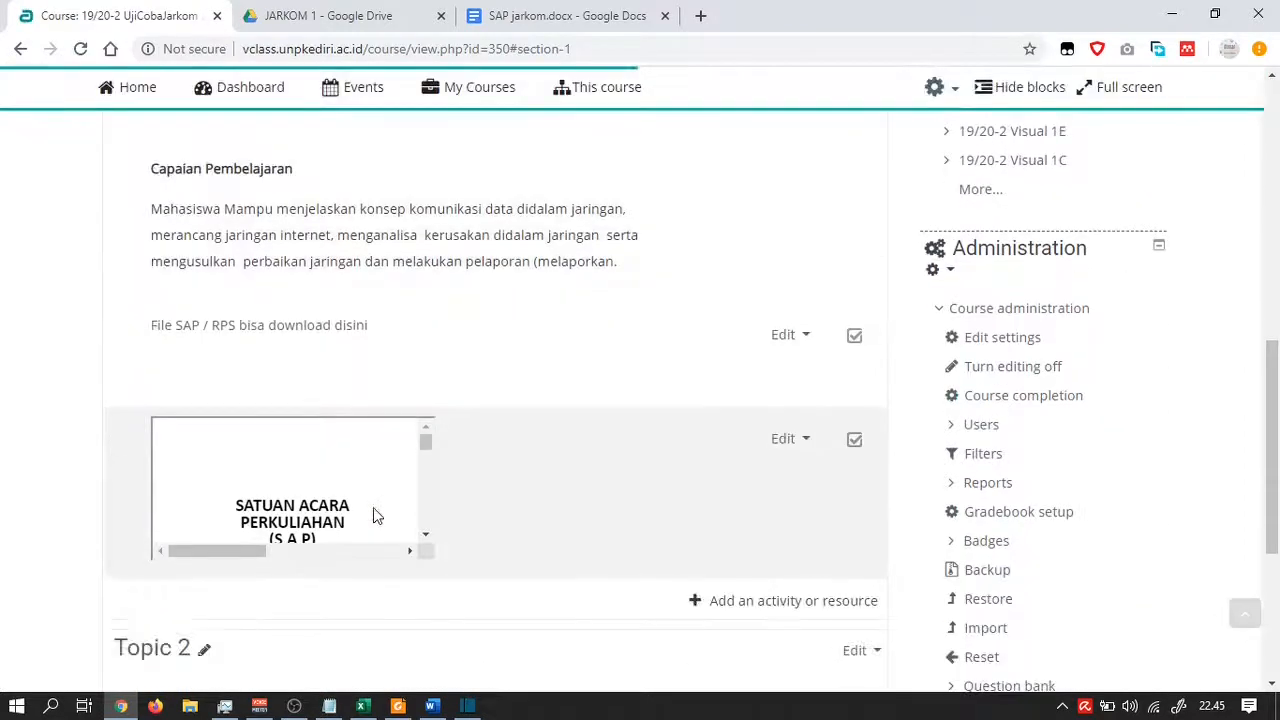
scroll(608, 500, "up", 5)
scroll(420, 485, "down", 5)
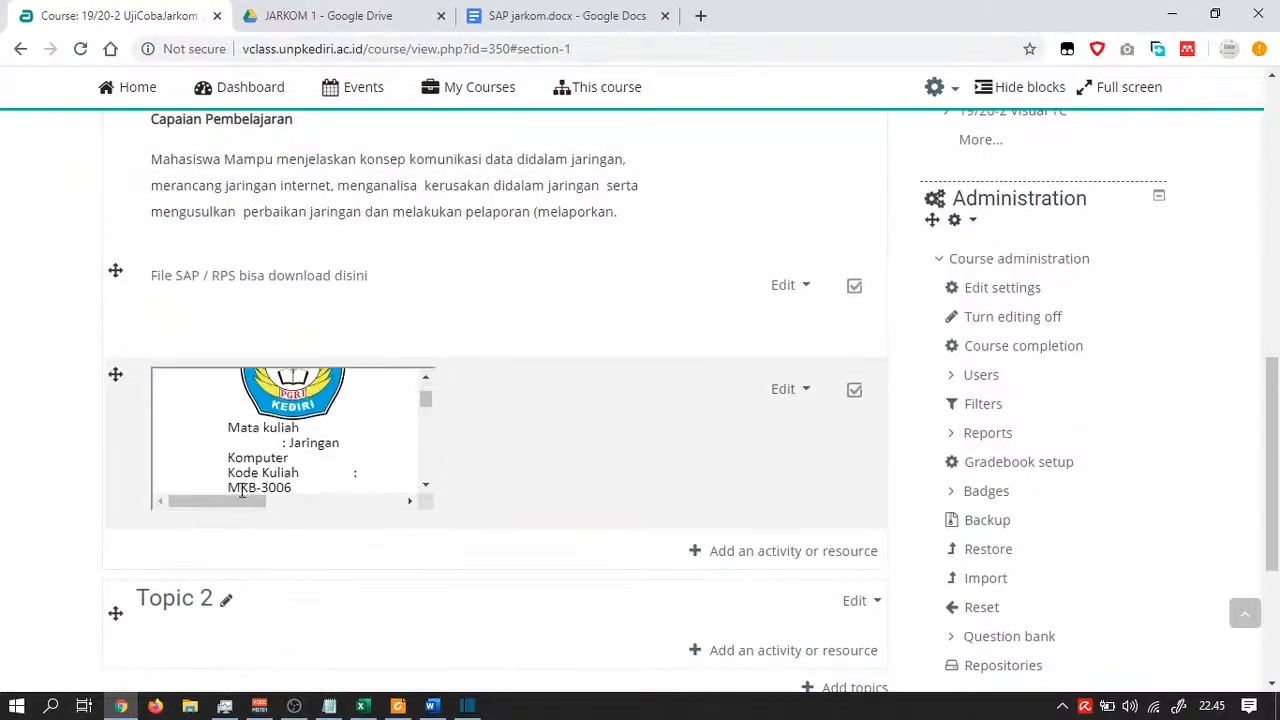
left_click_drag(237, 504, 212, 494)
scroll(310, 428, "up", 1)
scroll(310, 428, "down", 1)
mouse_move(232, 503)
left_mouse_down()
mouse_move(400, 505)
mouse_move(229, 486)
left_mouse_up()
left_click_drag(430, 401, 372, 400)
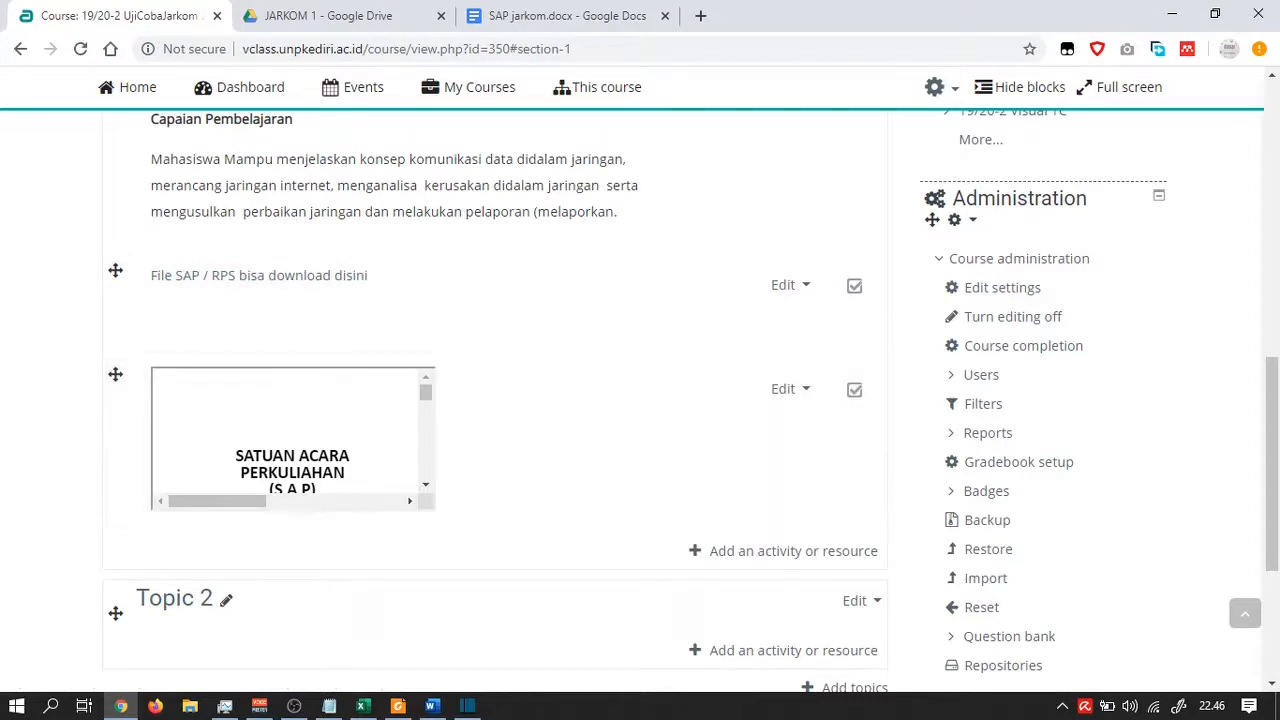
key("alt+Tab")
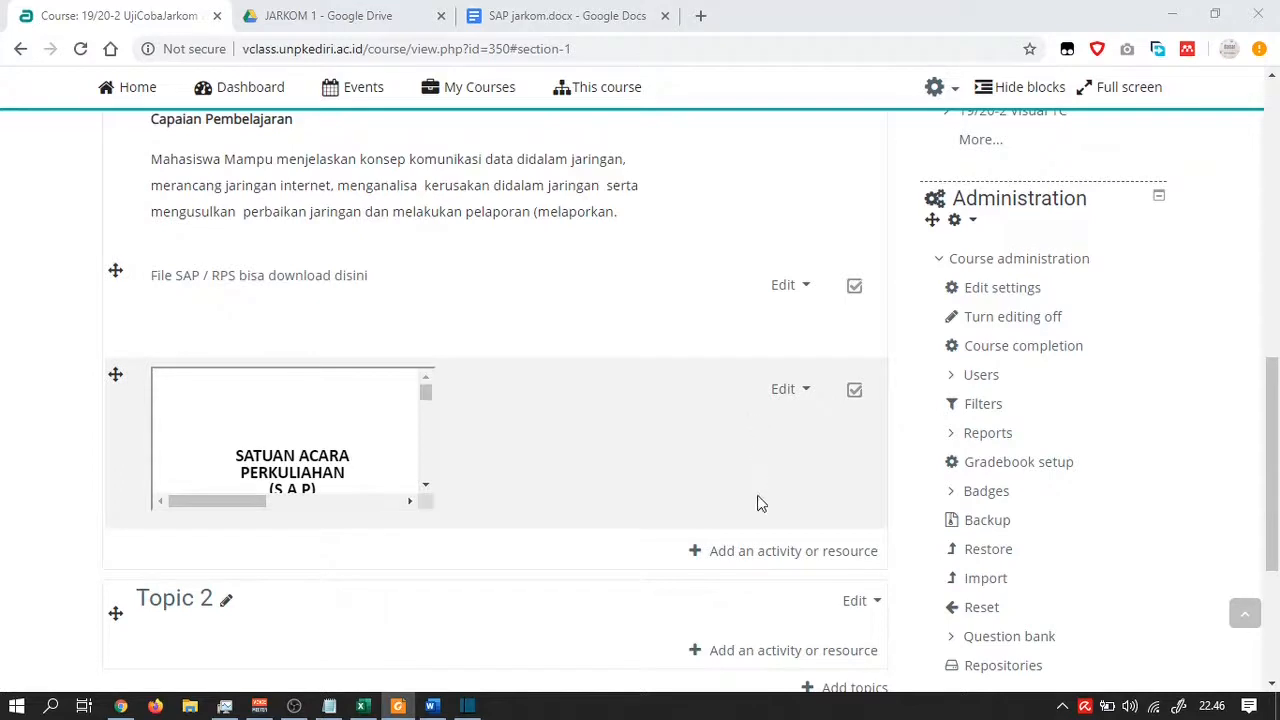
Choose Label from the activities and resources list and add it to Deskripsi Mata Kuliah
left_click(717, 558)
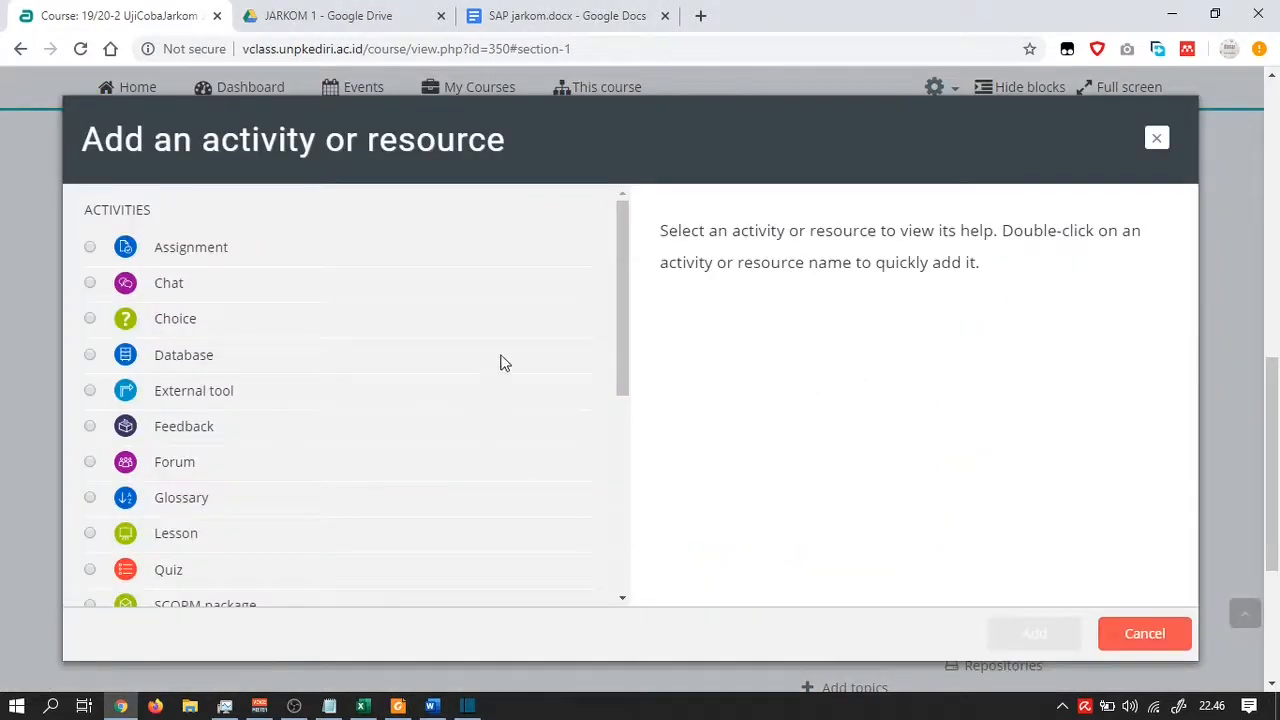
left_click_drag(620, 276, 629, 514)
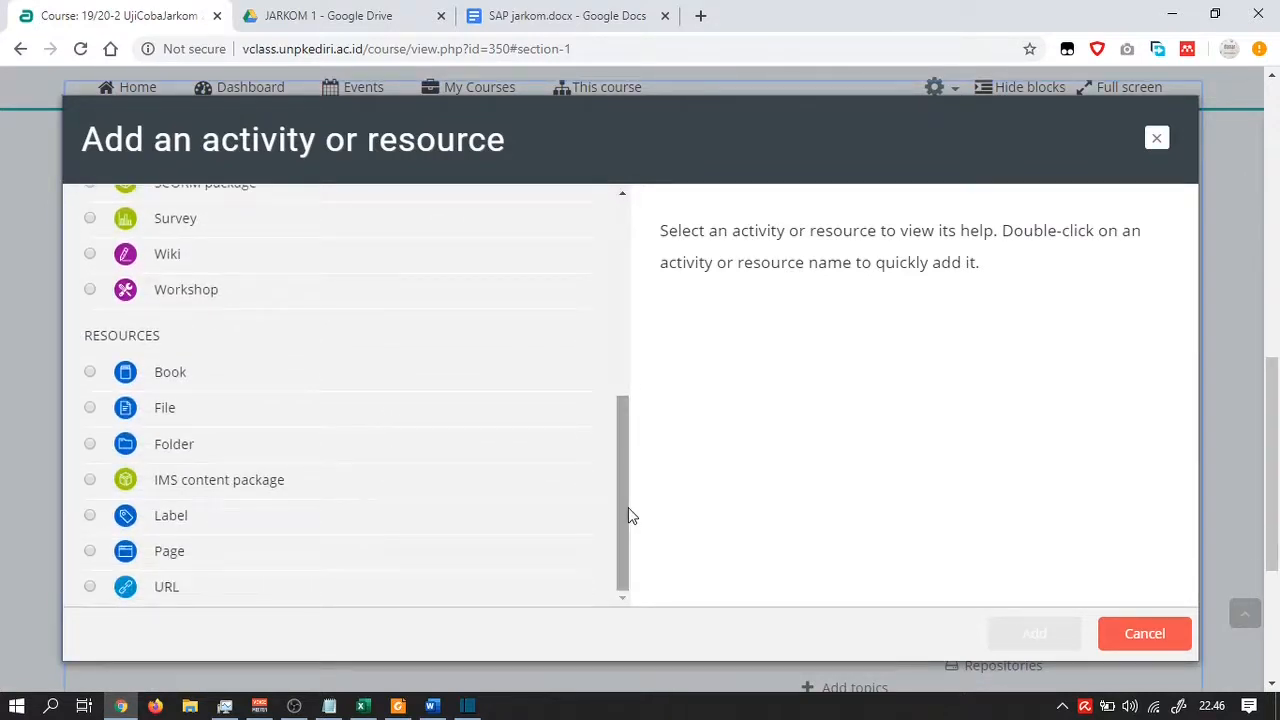
left_click(90, 515)
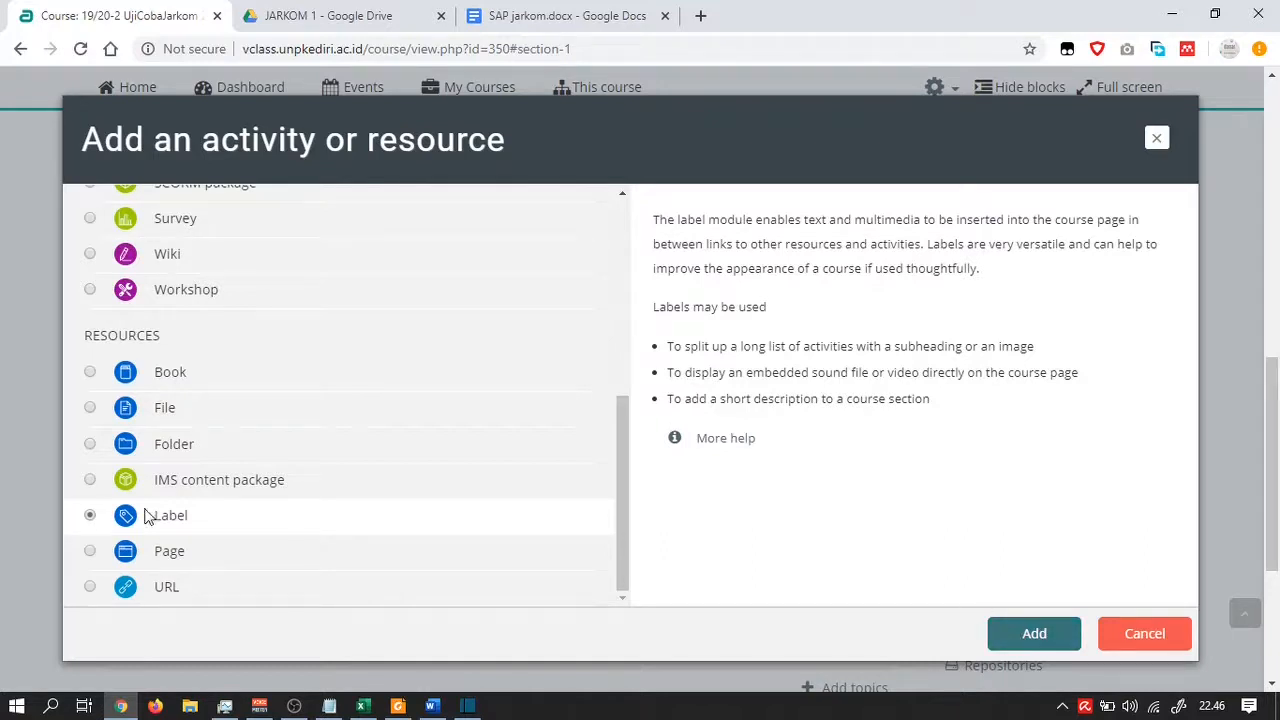
left_click(1030, 636)
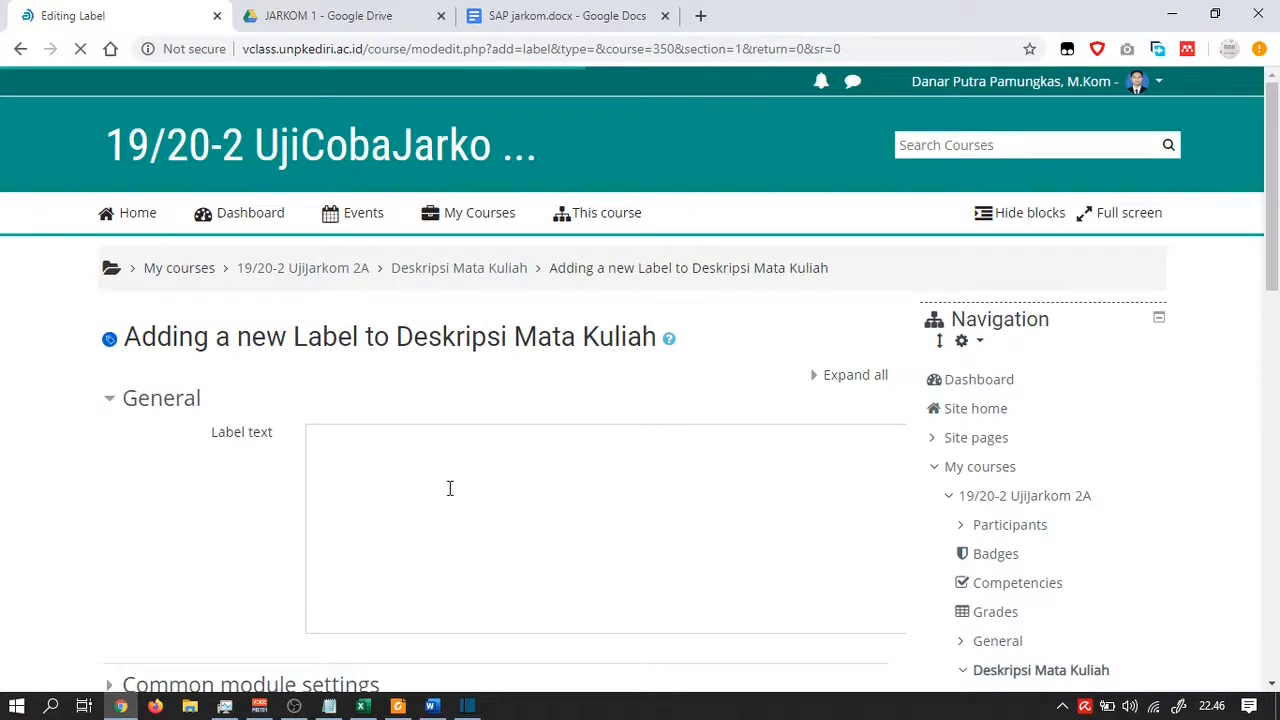
Enter 'File Kontrak Kuliah' as the label text and select it to start a link
left_click(388, 498)
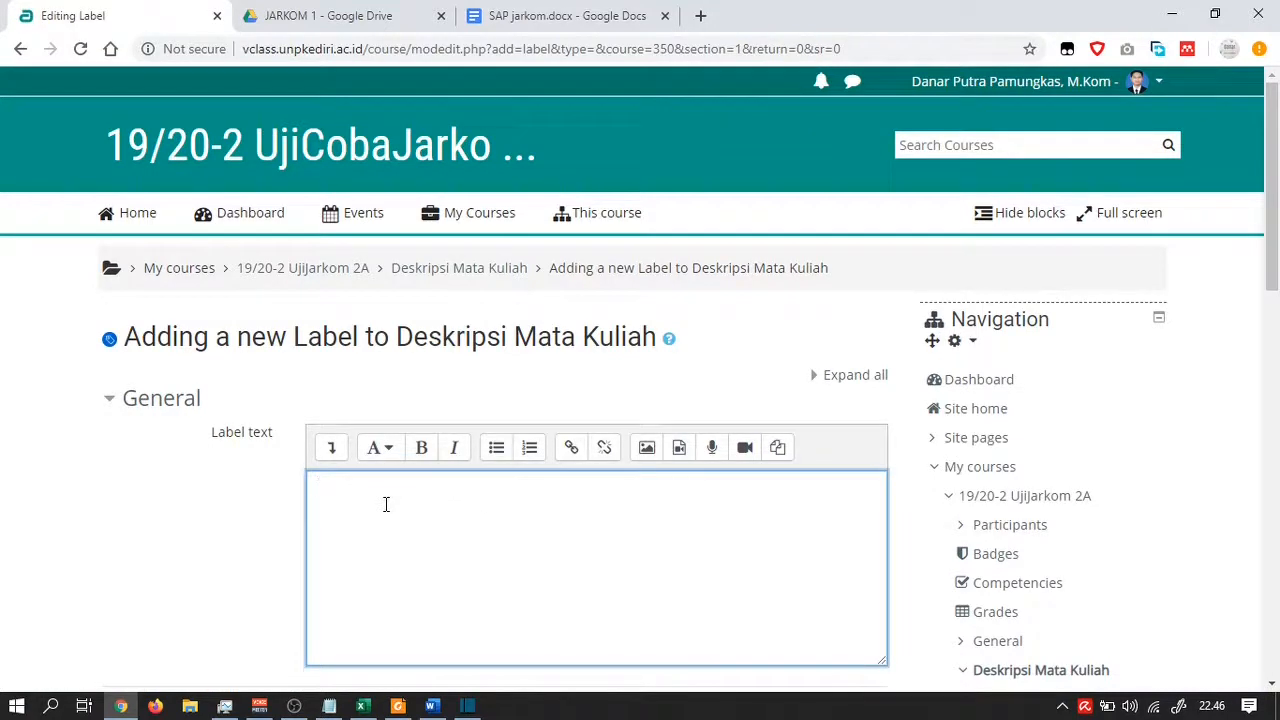
type("File Kontrak Kuliah")
left_click_drag(440, 488, 316, 490)
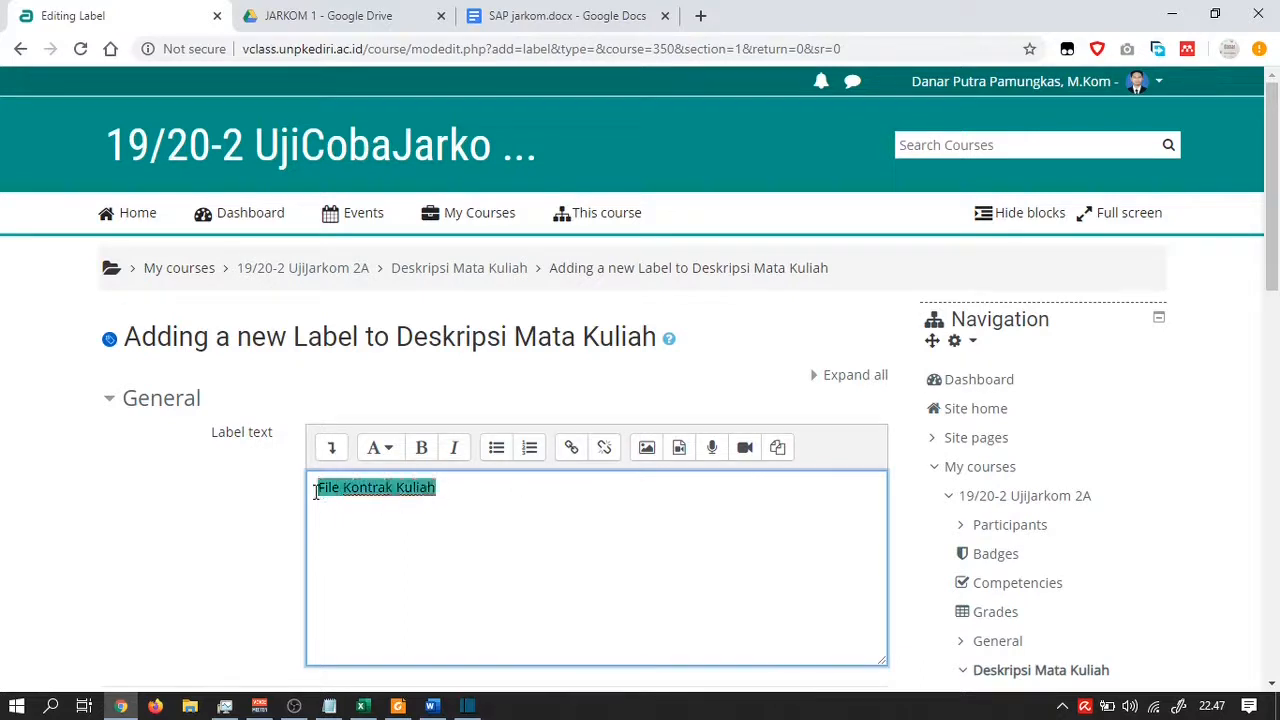
left_click(571, 449)
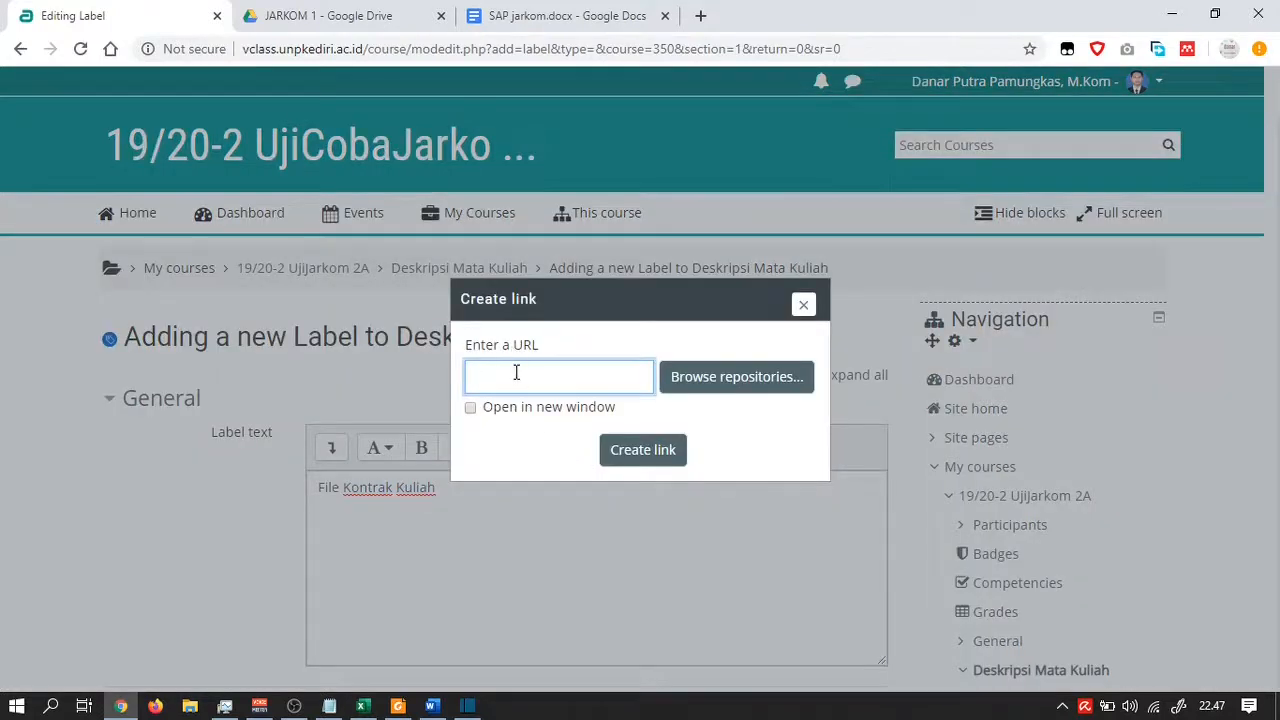
left_click(318, 25)
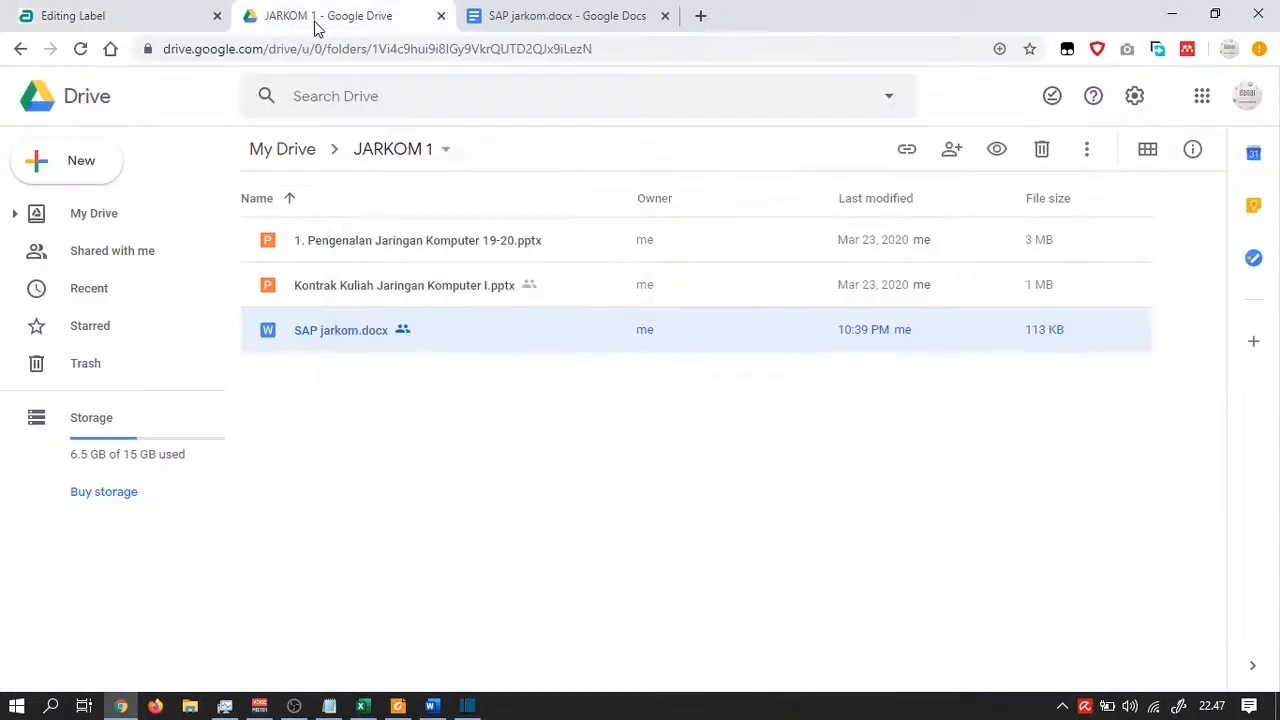
Turn on link sharing for Kontrak Kuliah Jaringan Komputer I.pptx and copy its link
right_click(423, 289)
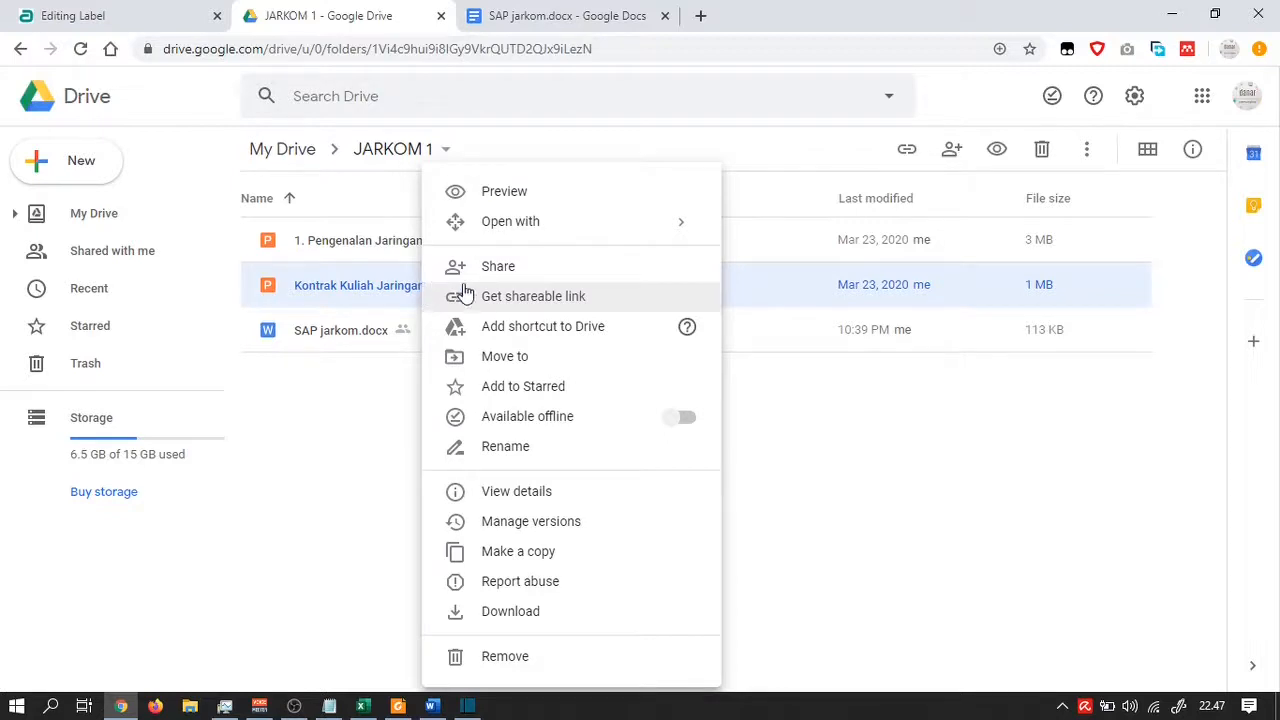
left_click(497, 304)
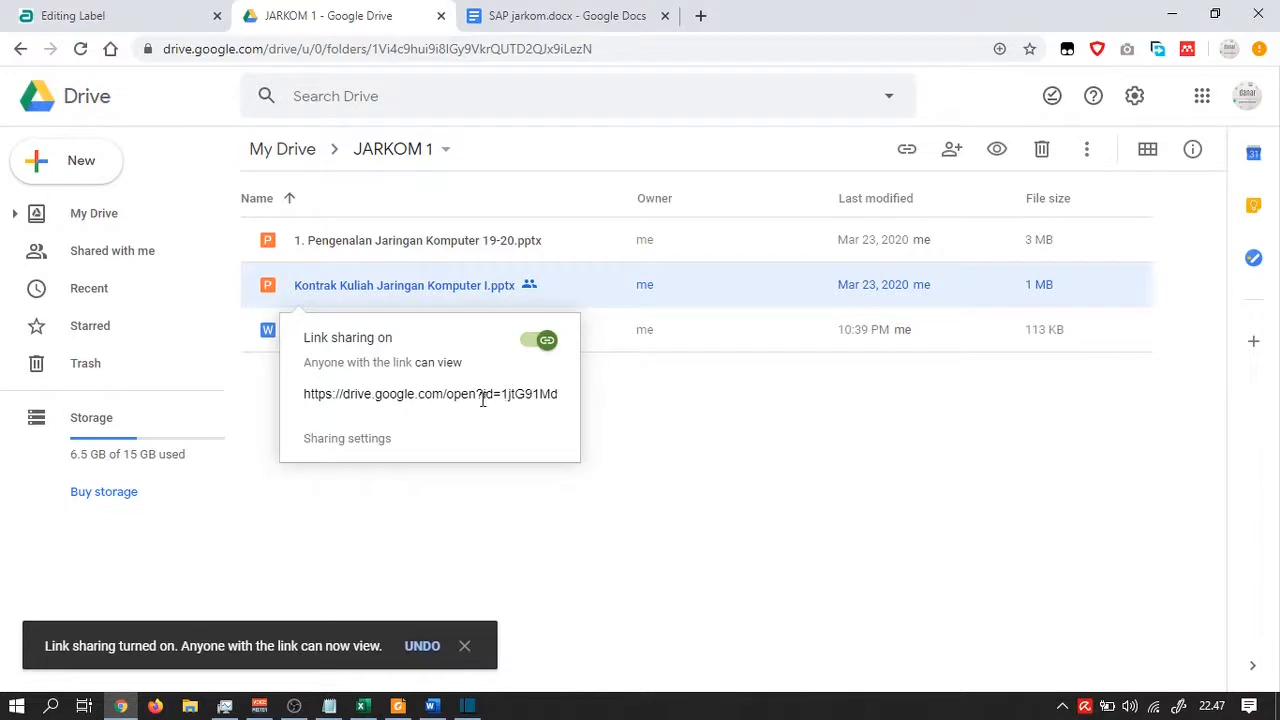
left_click(482, 398)
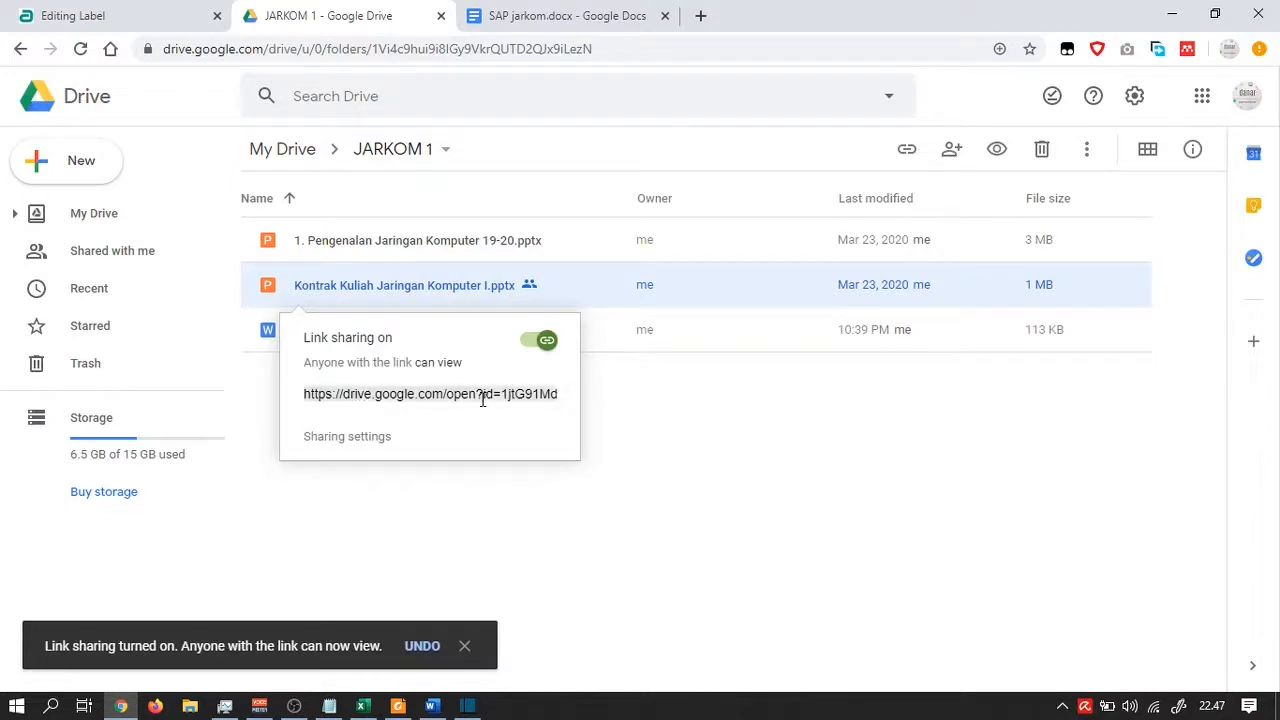
key("ctrl+c")
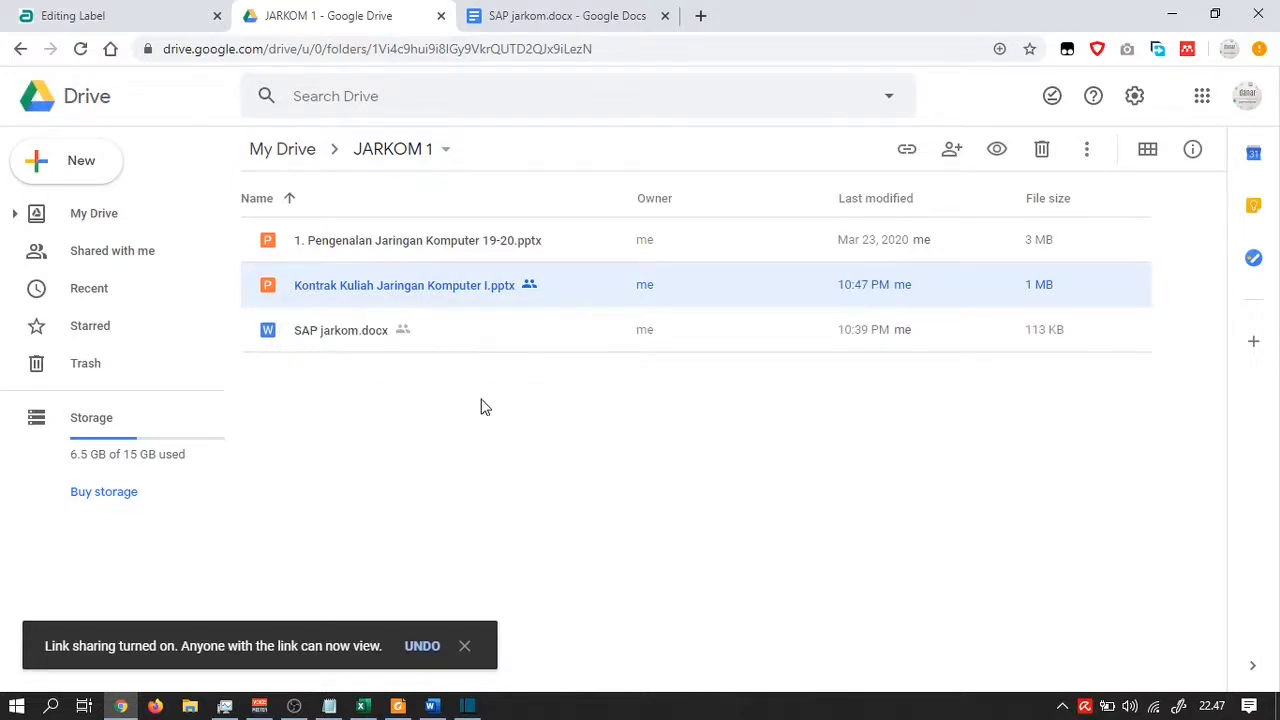
Link 'File Kontrak Kuliah' to the pasted Drive URL, set to open in a new window
left_click(166, 12)
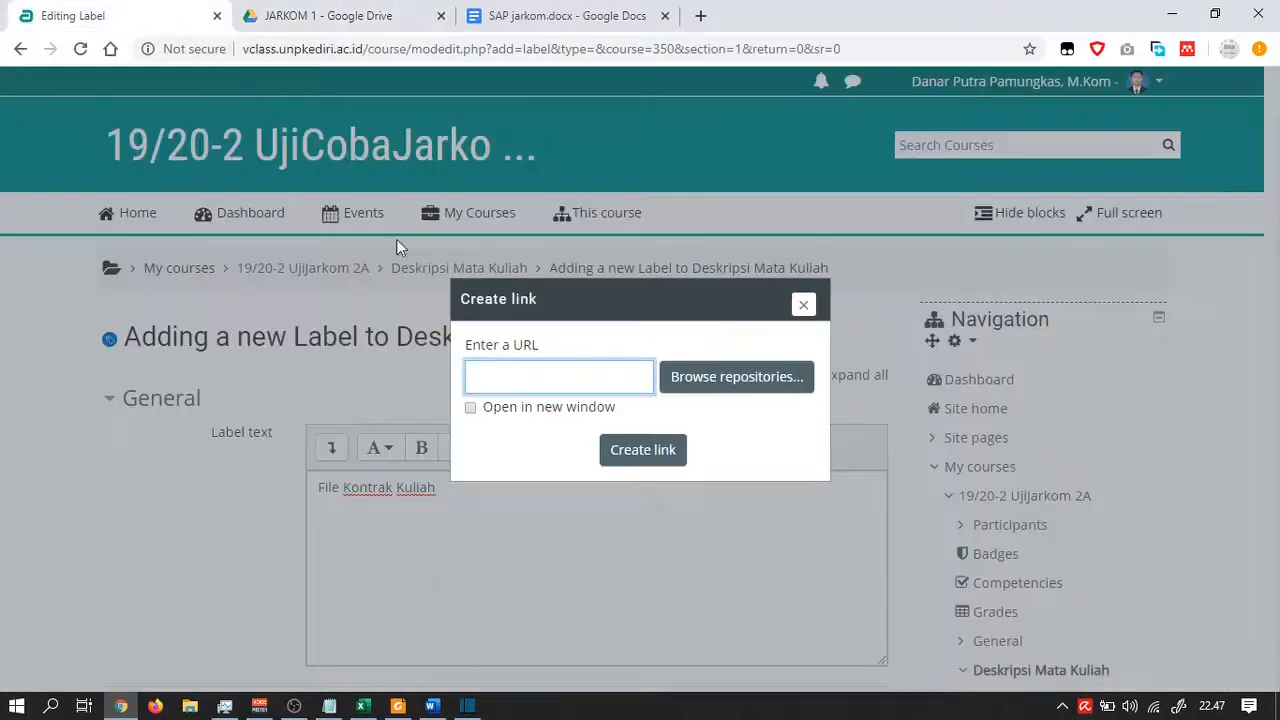
key("ctrl+v")
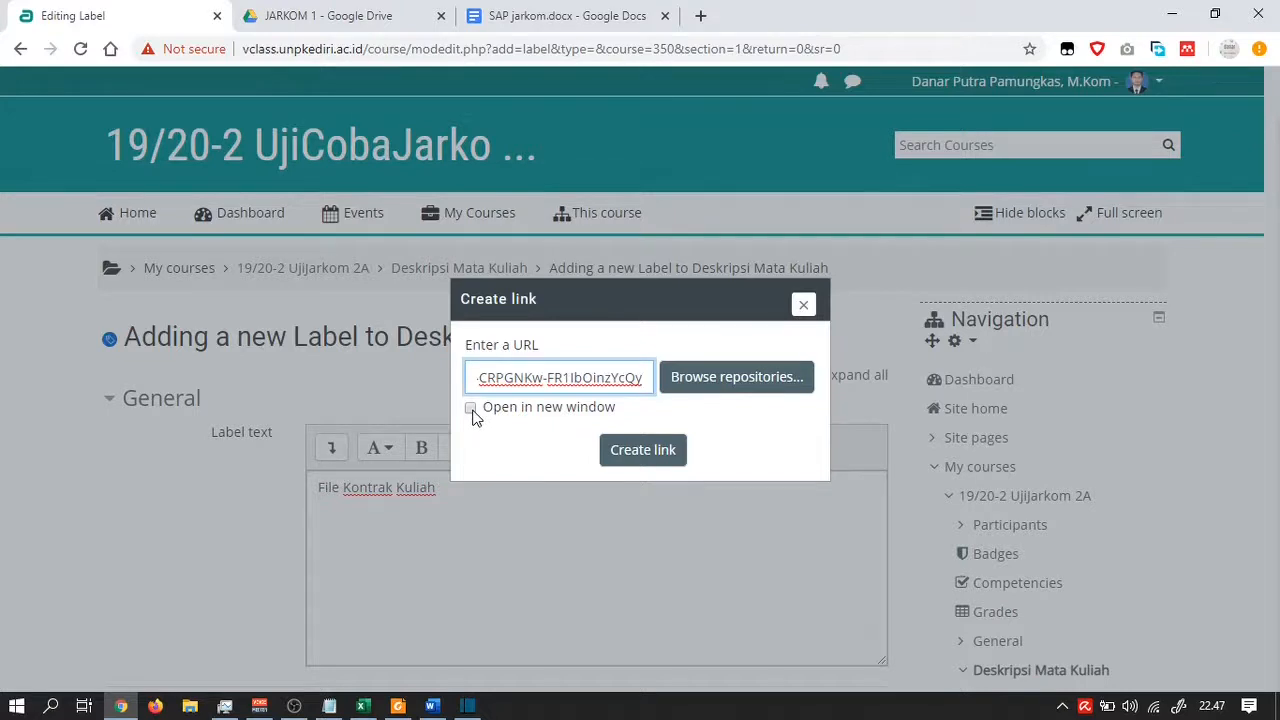
left_click(471, 410)
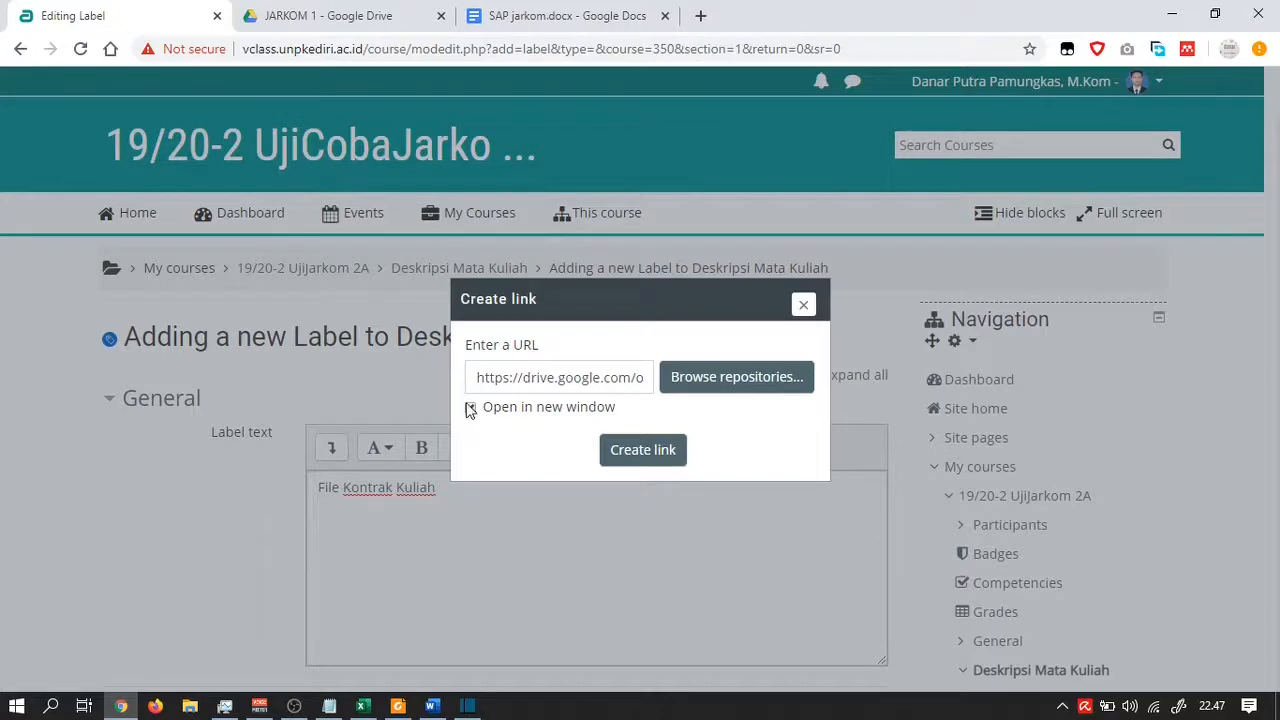
left_click(624, 455)
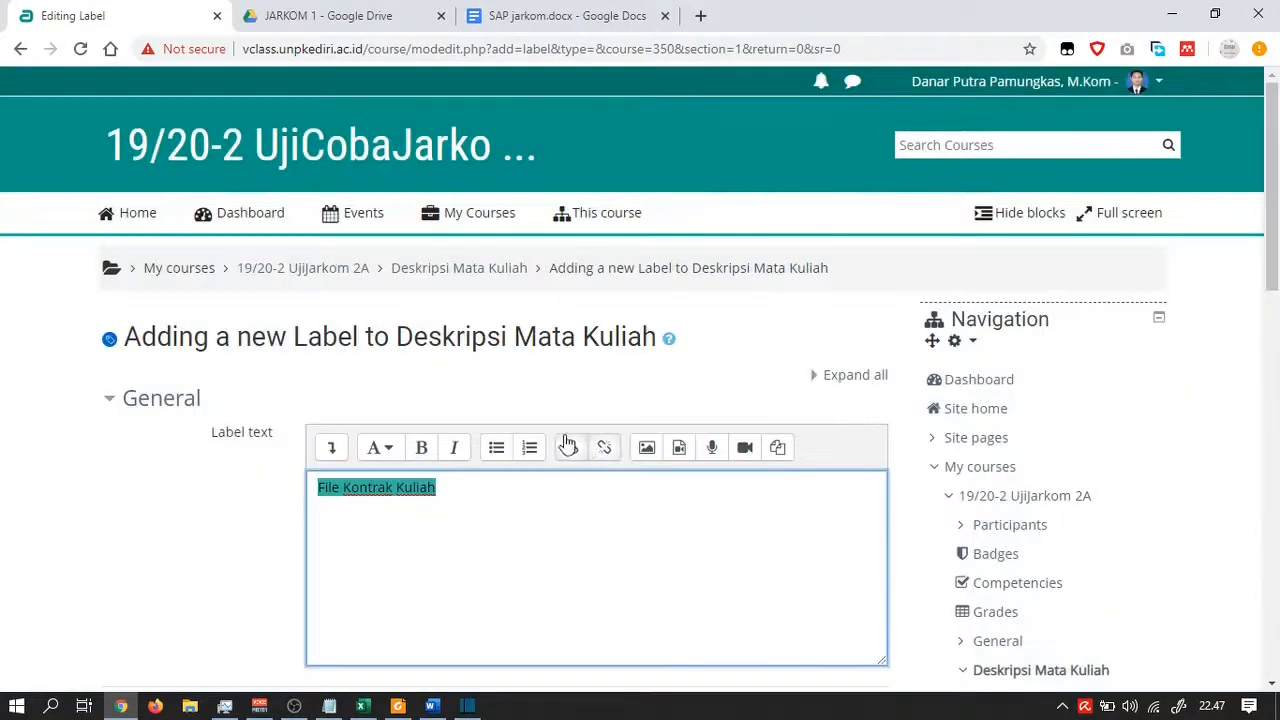
scroll(471, 449, "down", 1)
left_click(473, 446)
Save the label, return to the course, and test the File Kontrak Kuliah link
scroll(473, 446, "down", 4)
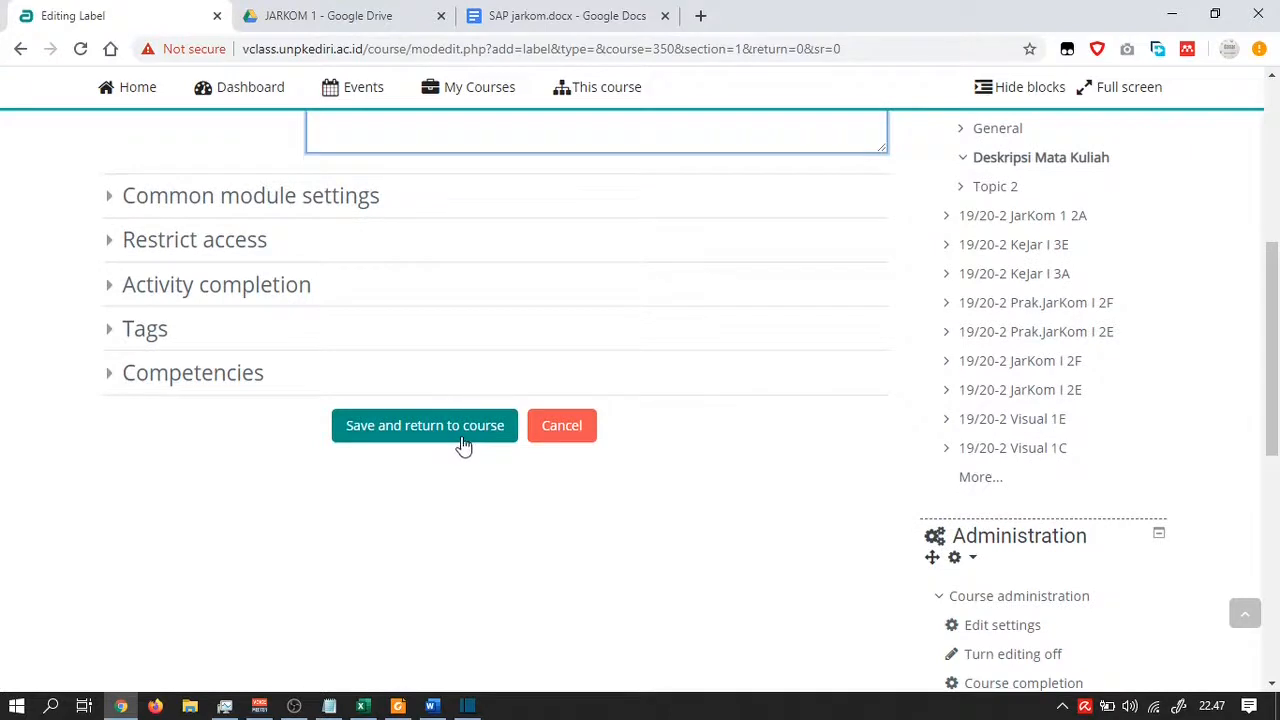
left_click(463, 443)
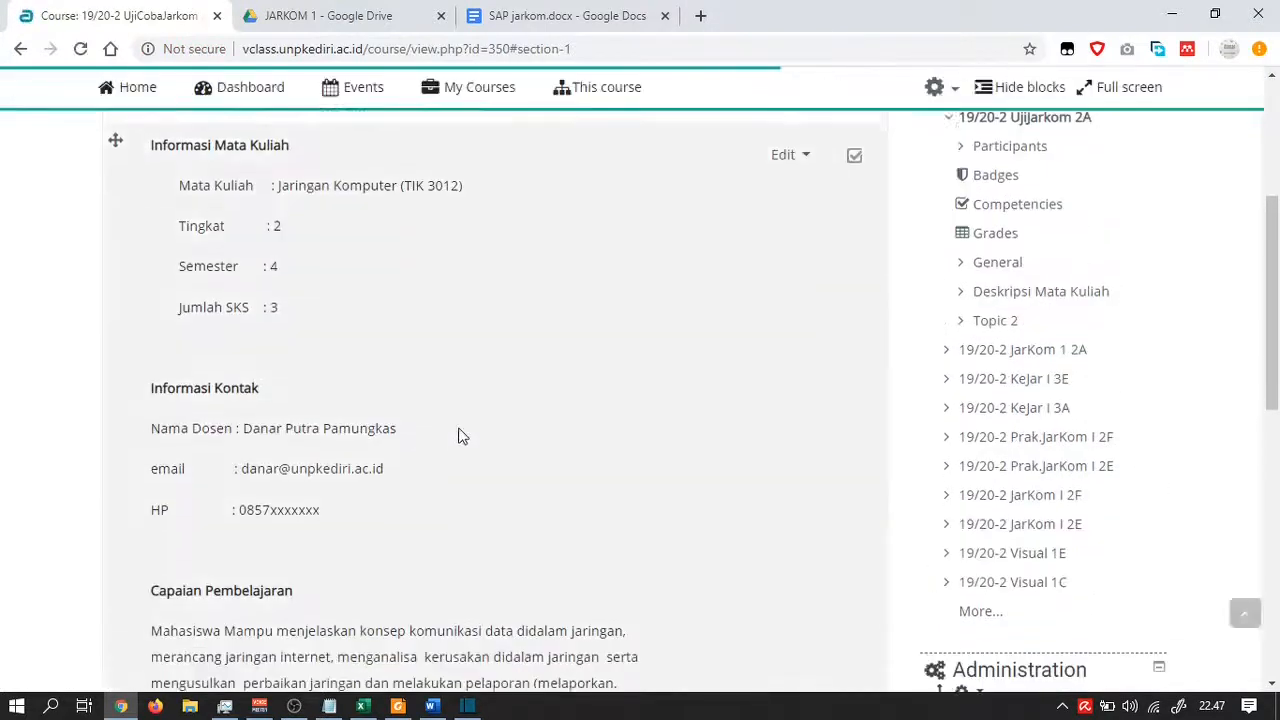
scroll(460, 435, "down", 6)
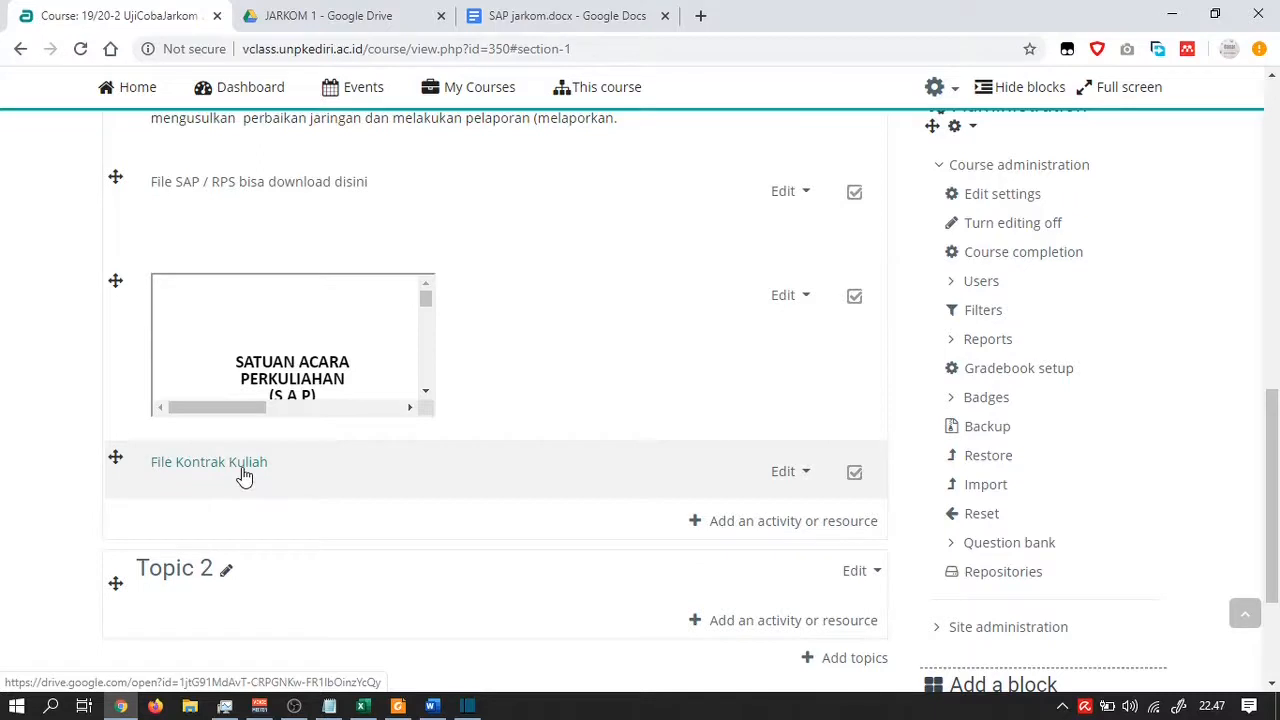
left_click(243, 476)
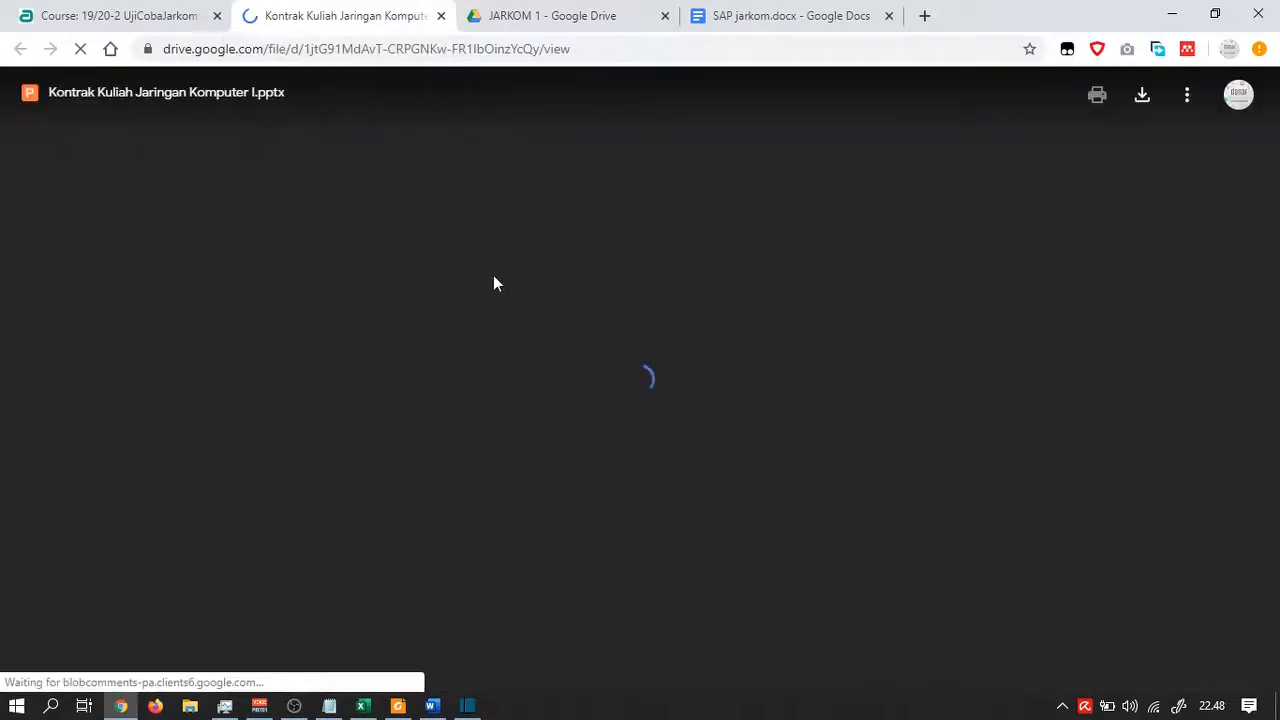
Dismiss the Google Slides promo and scroll the Kontrak Kuliah preview down to slide 11, Penilaian
scroll(758, 321, "down", 5)
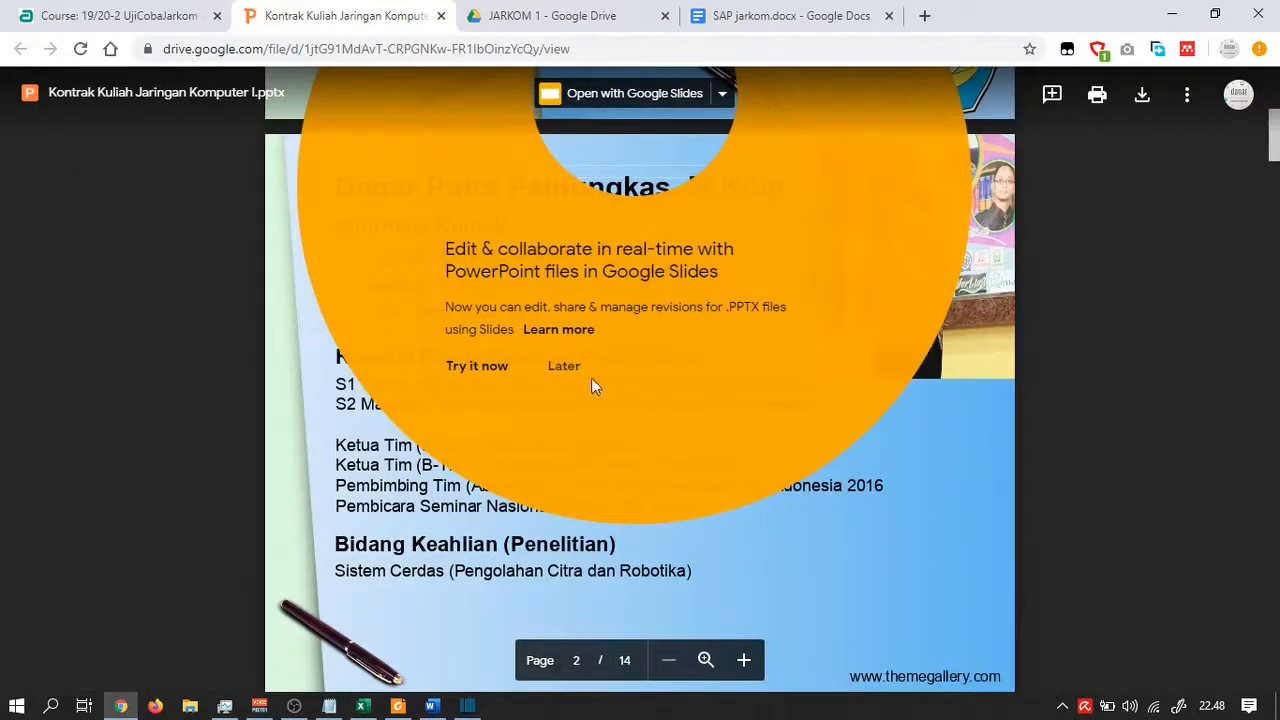
left_click(558, 368)
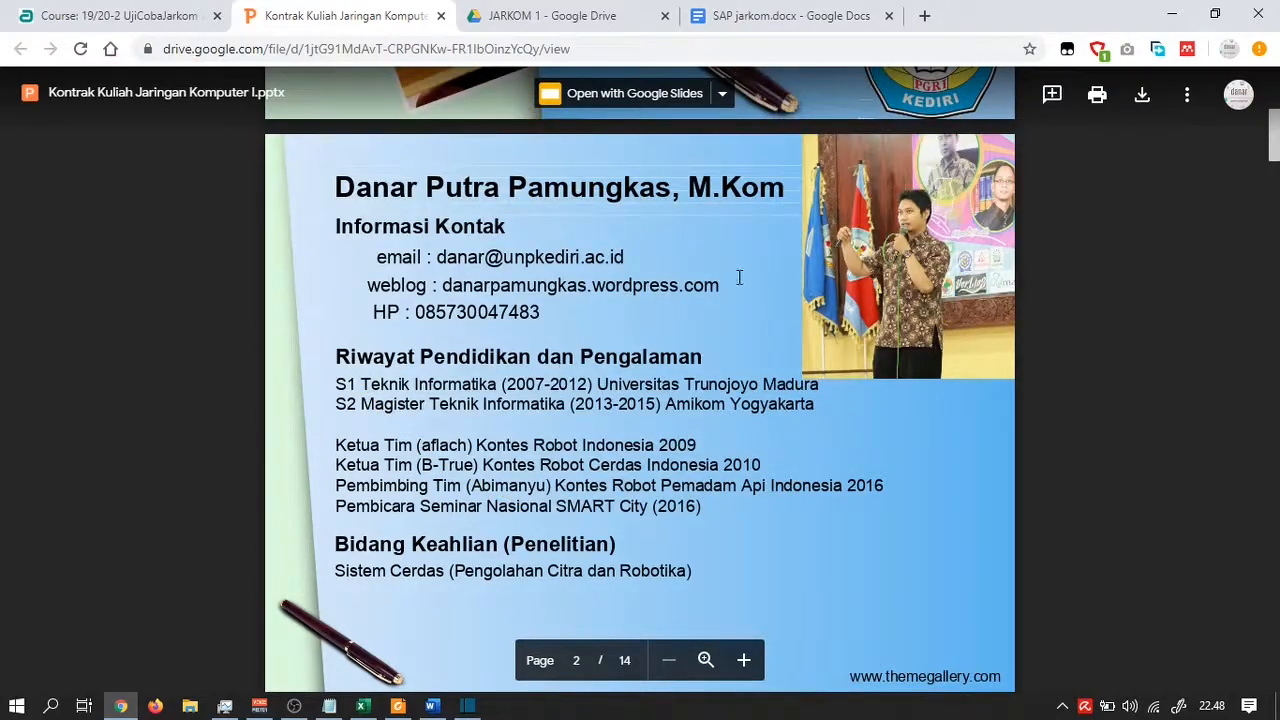
scroll(740, 277, "down", 10)
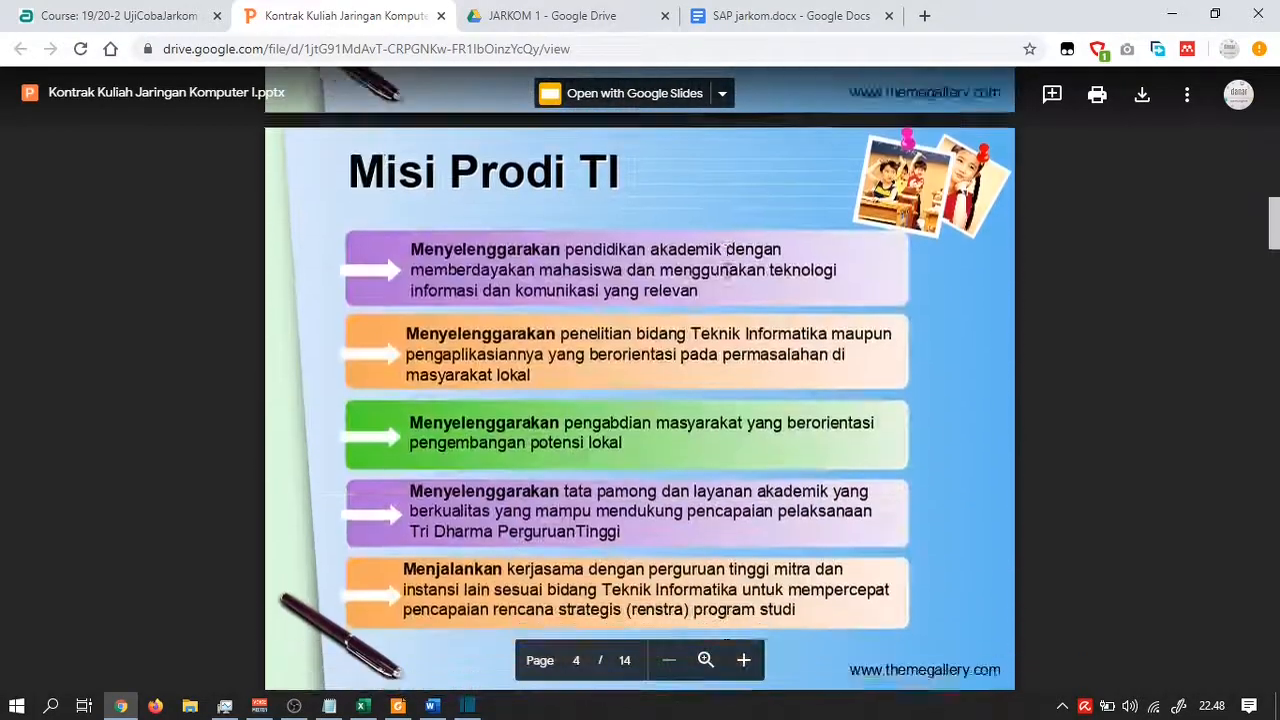
scroll(727, 250, "down", 20)
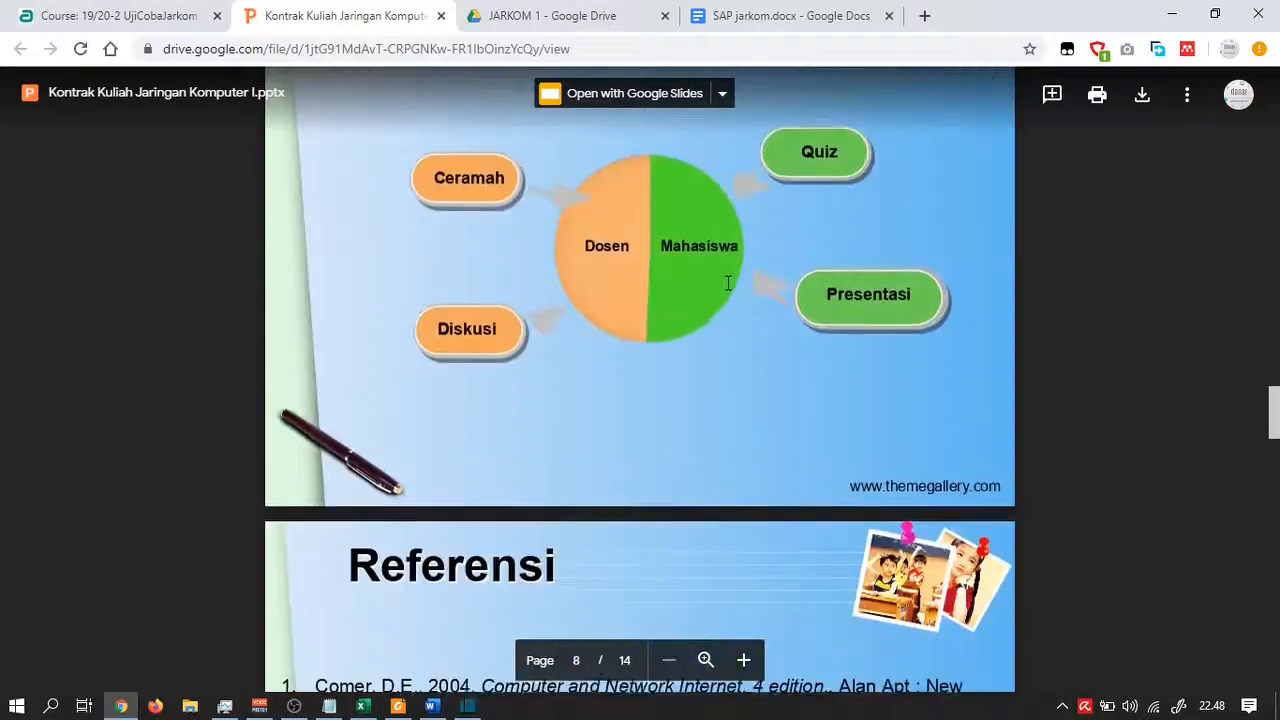
scroll(728, 284, "down", 15)
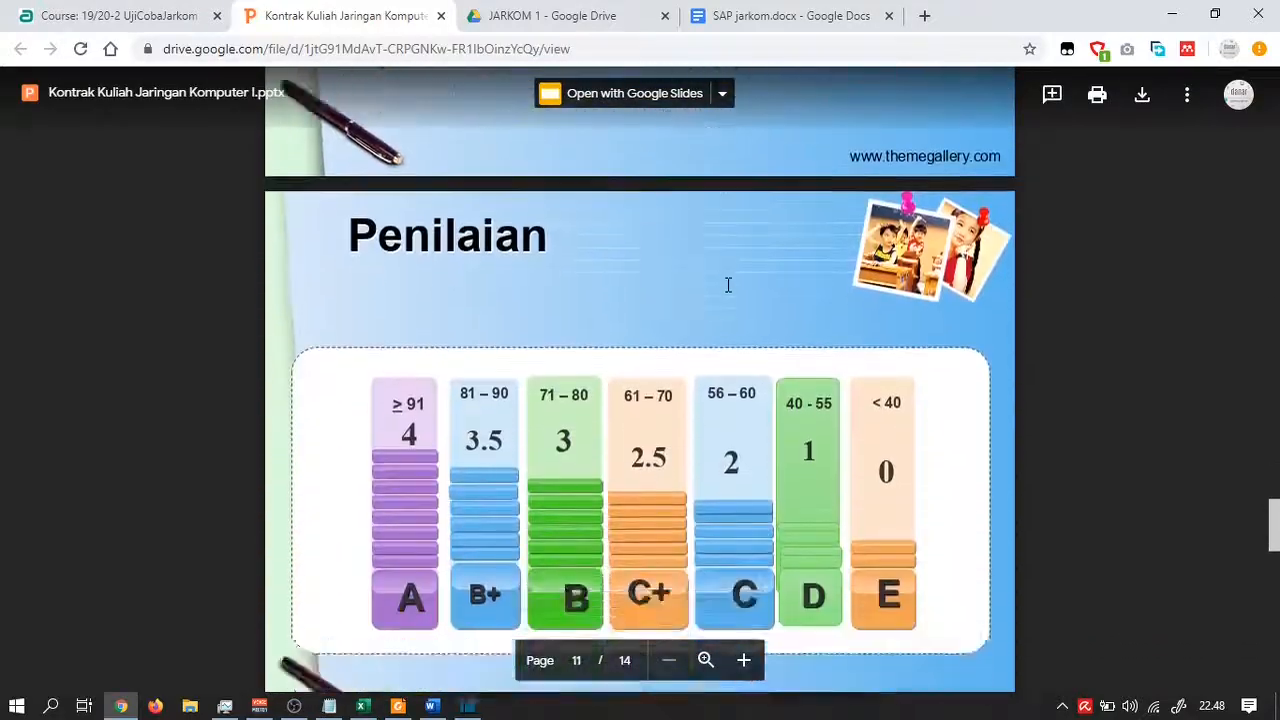